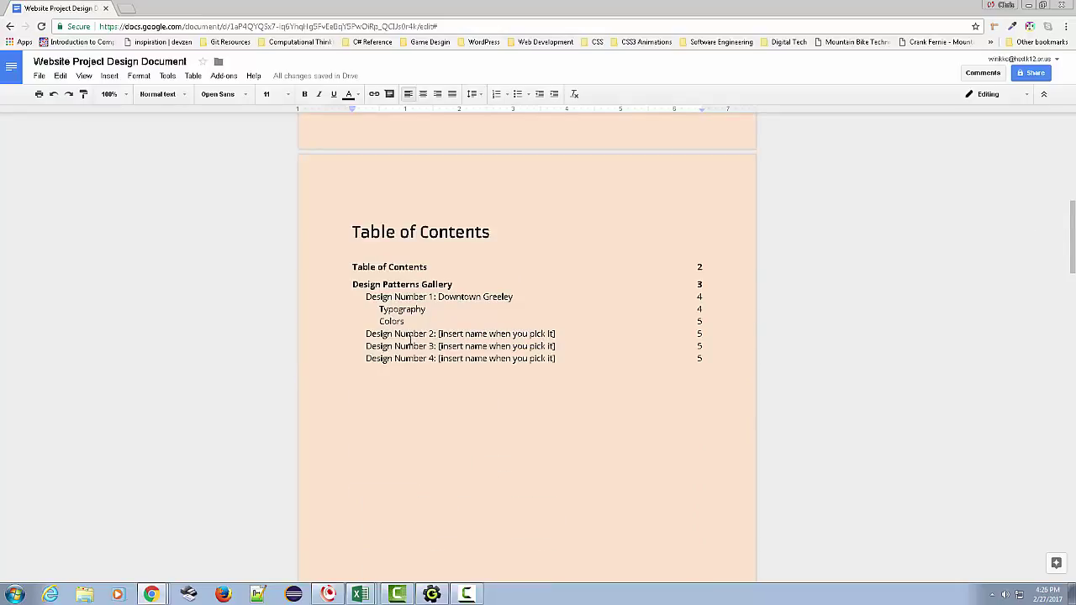
- Refresh the sample document's table of contents and review its Design Patterns Gallery and Downtown Greeley sections
{"action": "left_click", "coordinate": [398, 296]}
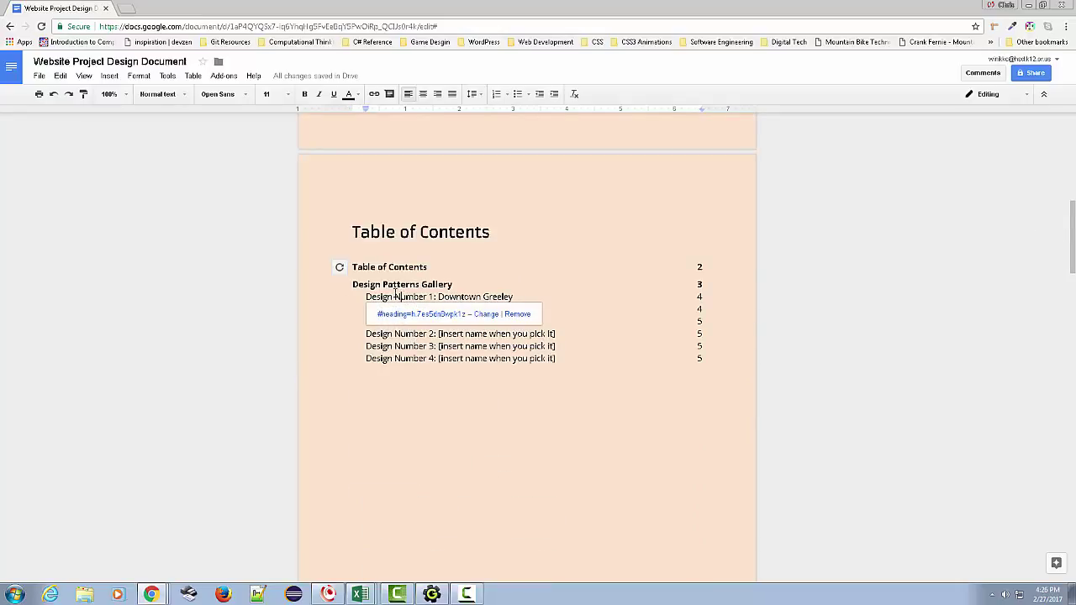
{"action": "left_click", "coordinate": [339, 266]}
{"action": "scroll", "coordinate": [488, 352], "scroll_direction": "down", "scroll_amount": 2}
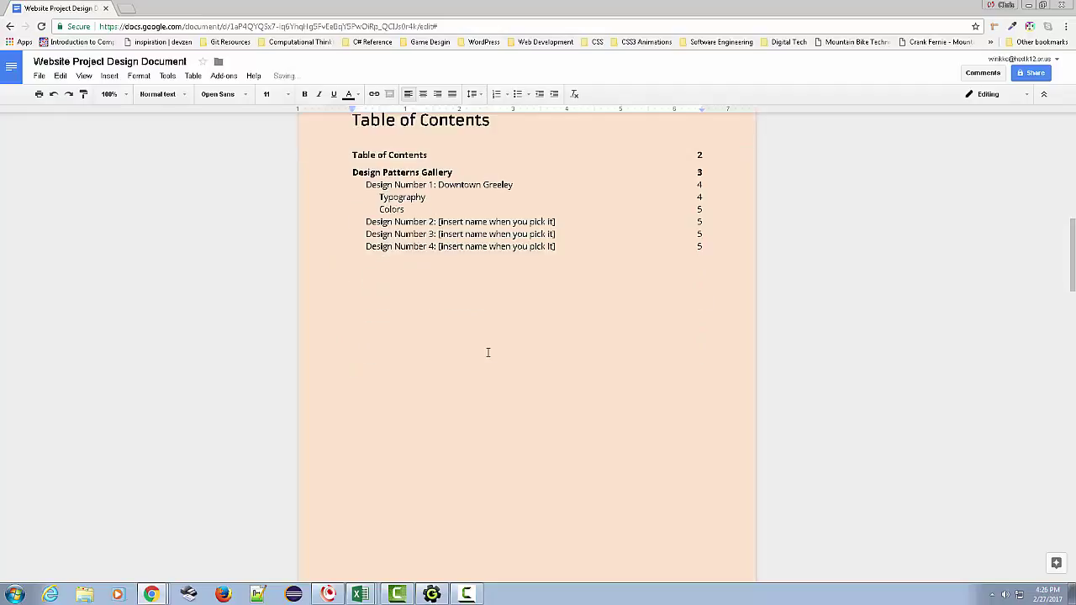
{"action": "scroll", "coordinate": [494, 164], "scroll_direction": "down", "scroll_amount": 15}
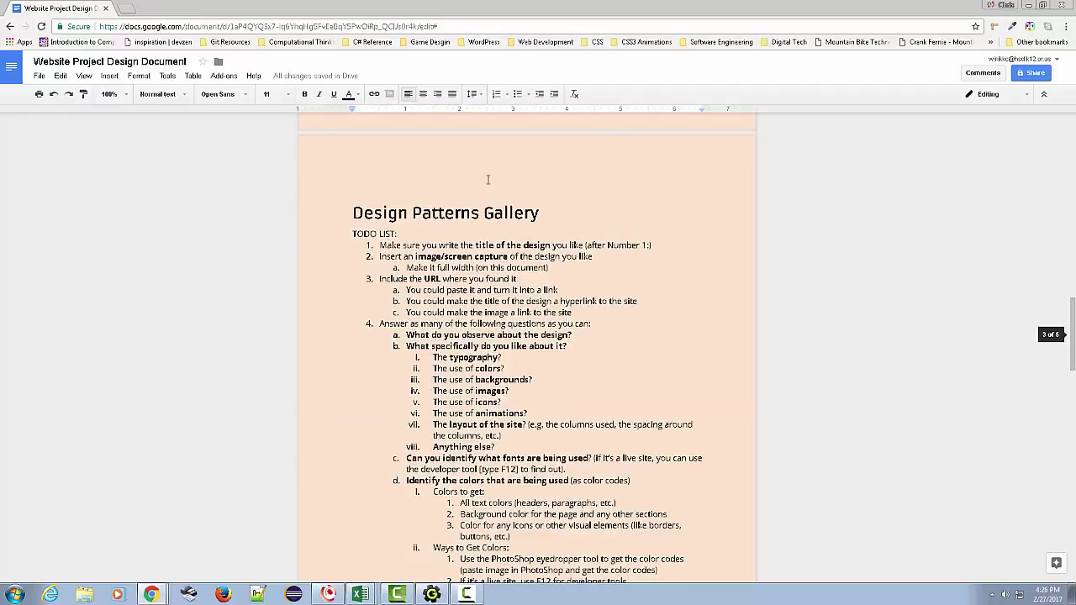
{"action": "scroll", "coordinate": [484, 186], "scroll_direction": "down", "scroll_amount": 6}
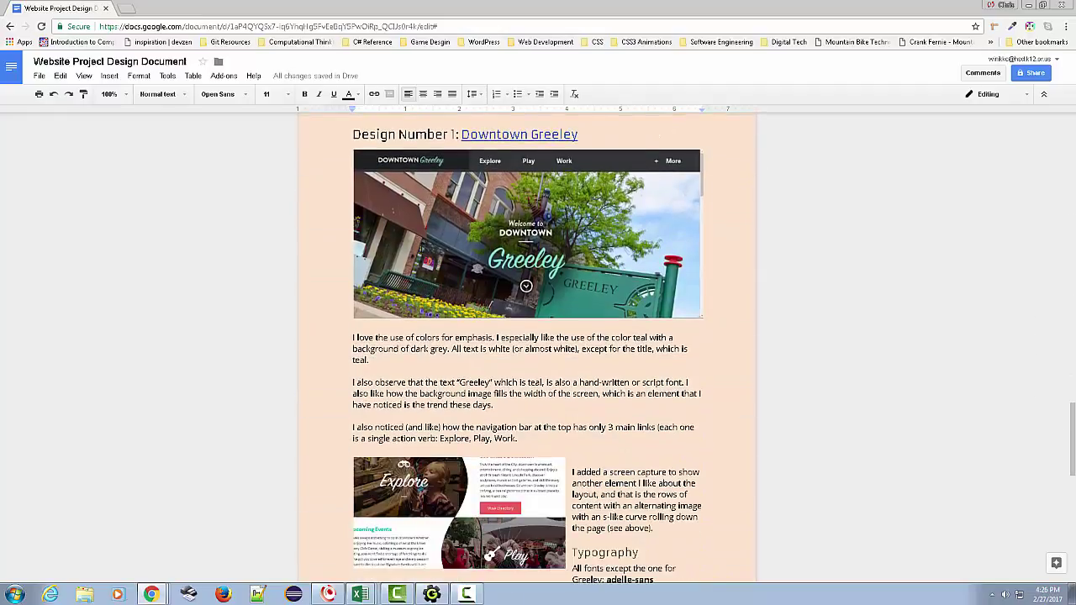
{"action": "scroll", "coordinate": [625, 372], "scroll_direction": "down", "scroll_amount": 2}
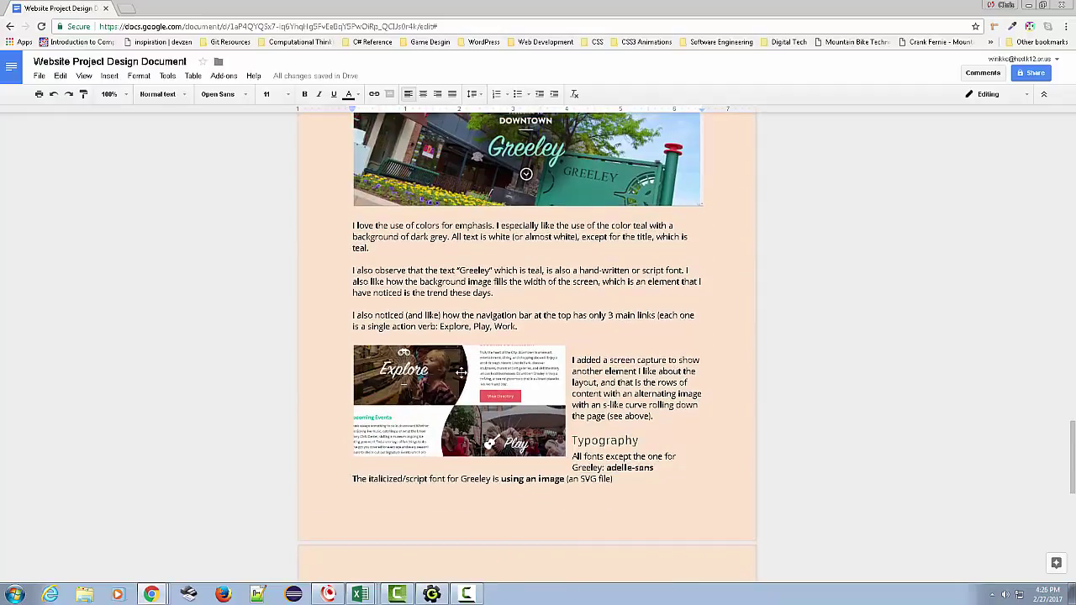
{"action": "scroll", "coordinate": [621, 421], "scroll_direction": "down", "scroll_amount": 5}
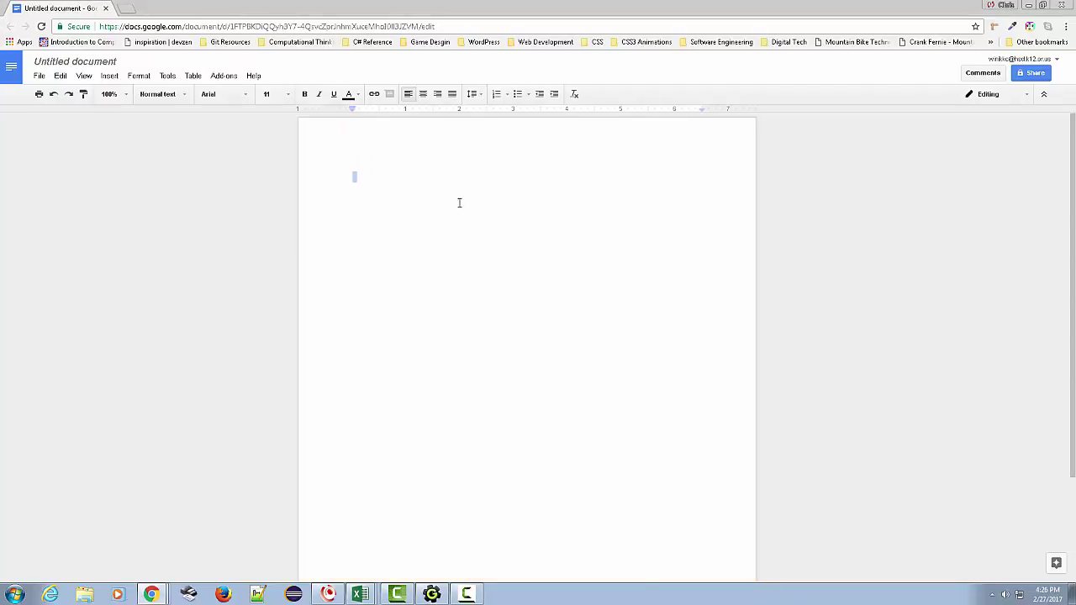
- Name the blank document "Website Project Design Document"
{"action": "left_click", "coordinate": [108, 63]}
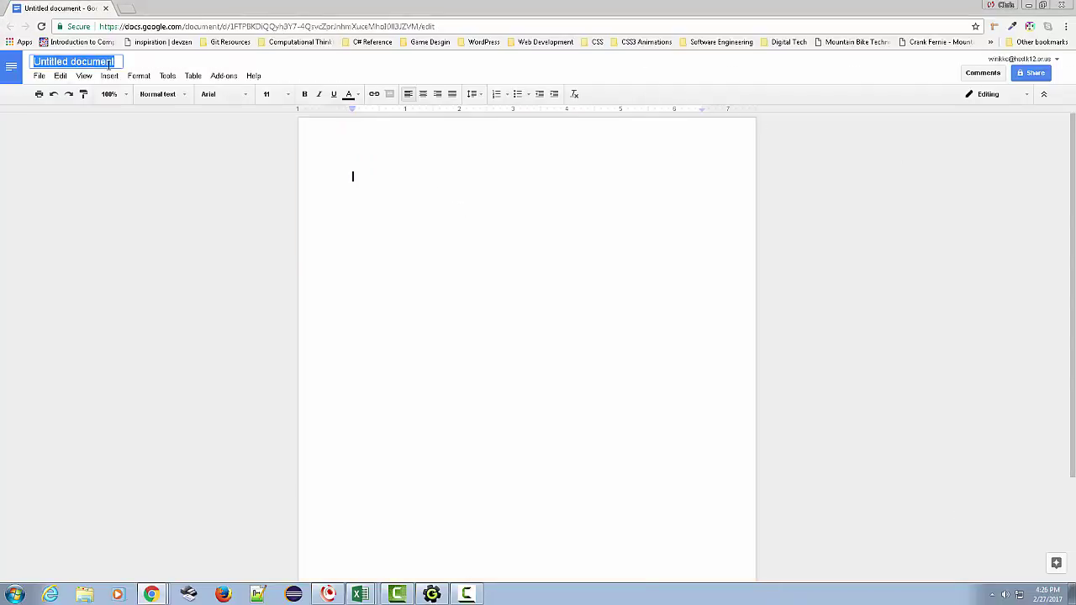
{"action": "type", "text": "Website Project Design Document"}
{"action": "key", "text": "Return"}
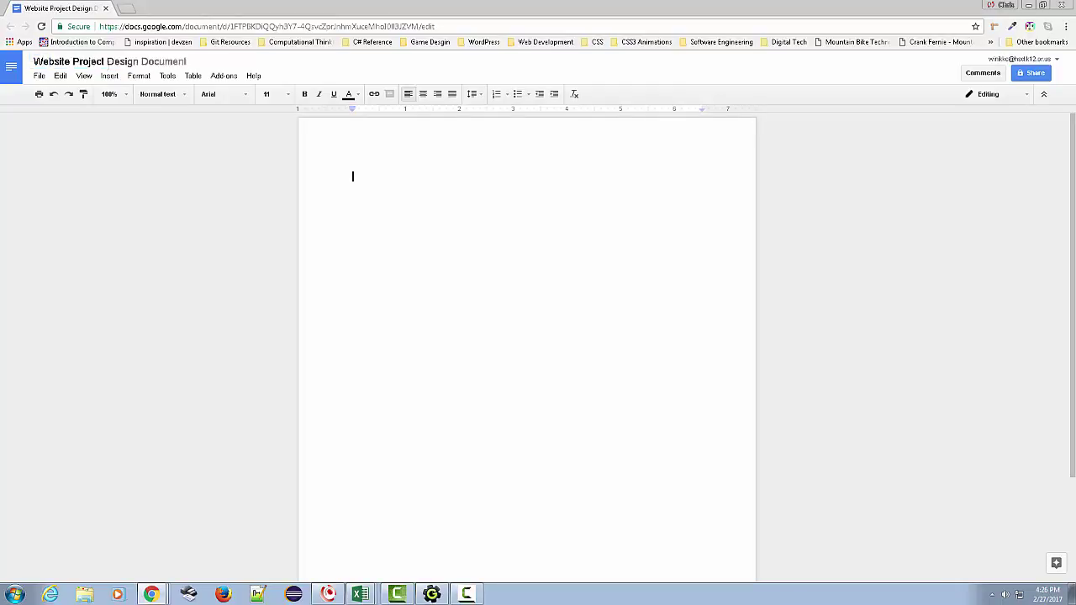
- Write "Website Project Design Document" as the document's first line and apply the Title style to it
{"action": "type", "text": "Webs"}
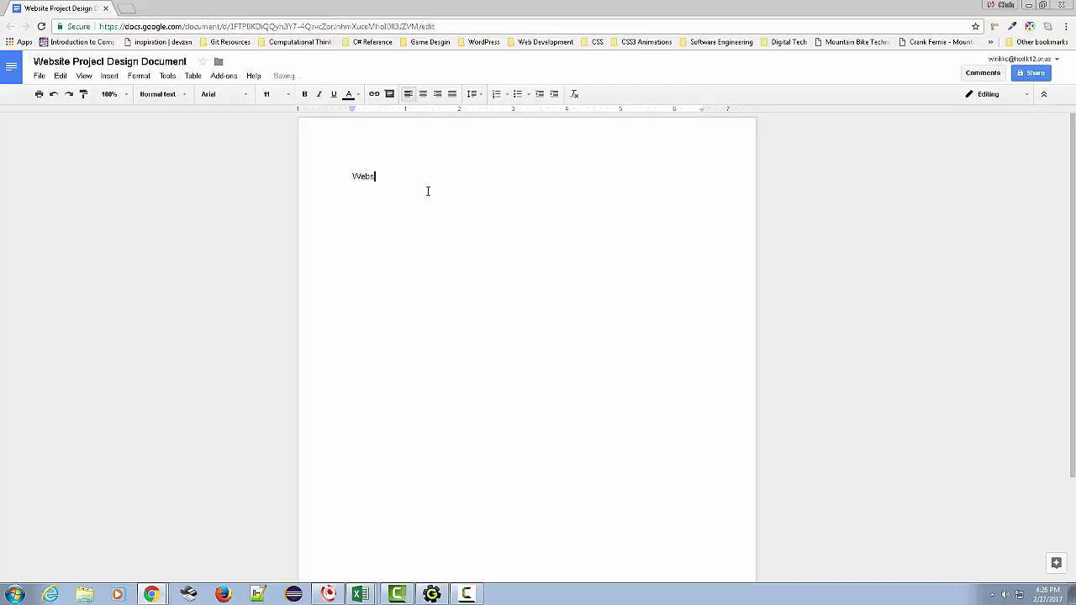
{"action": "type", "text": "ite Project Design Document"}
{"action": "left_click", "coordinate": [371, 179]}
{"action": "left_click", "coordinate": [161, 94]}
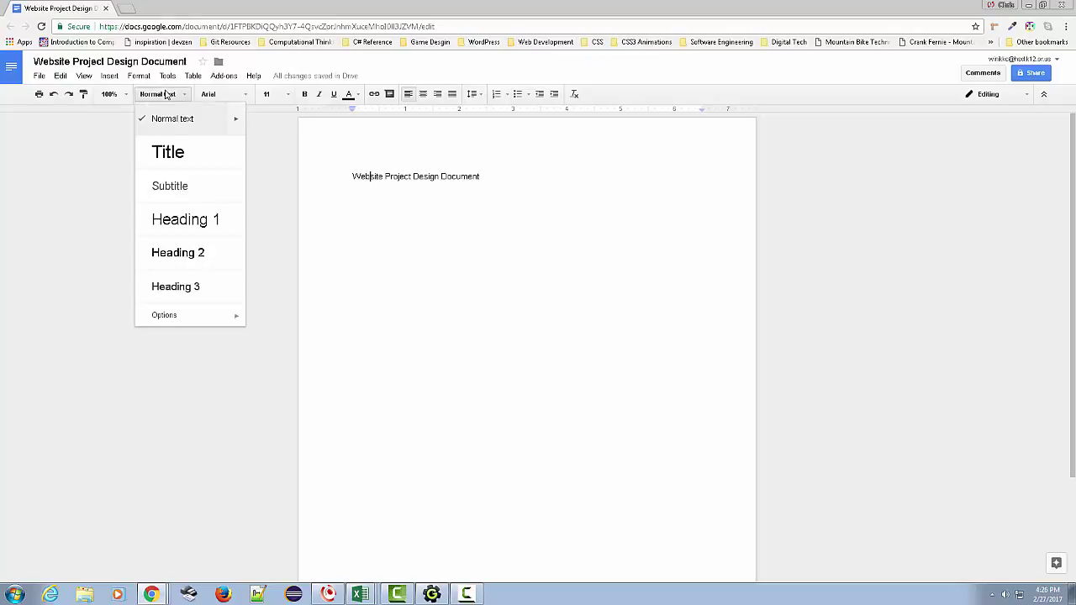
{"action": "left_click", "coordinate": [167, 152]}
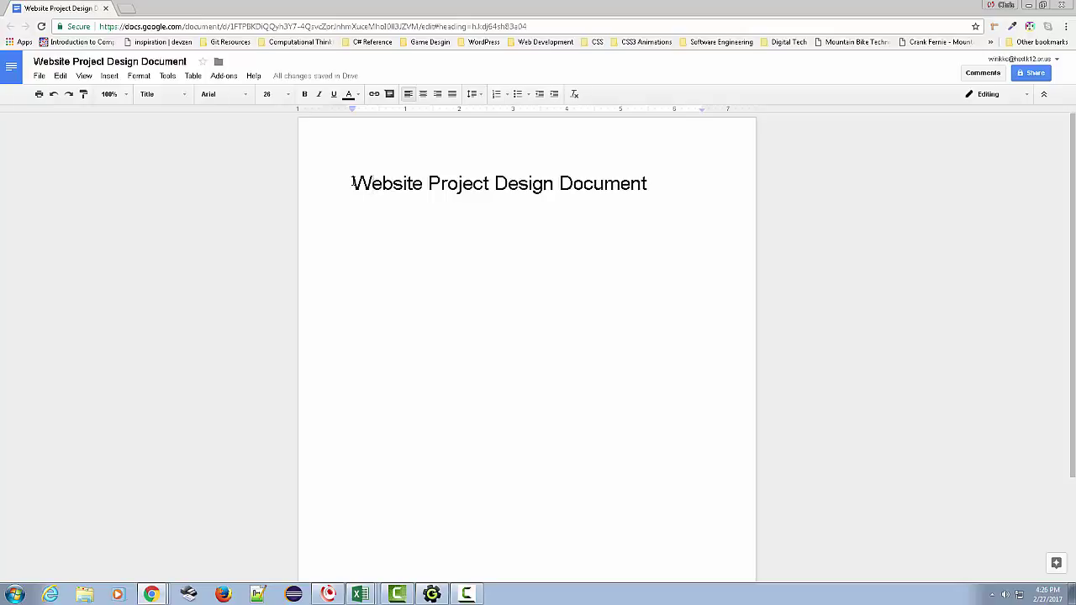
{"action": "left_click_drag", "start_coordinate": [351, 183], "coordinate": [673, 180]}
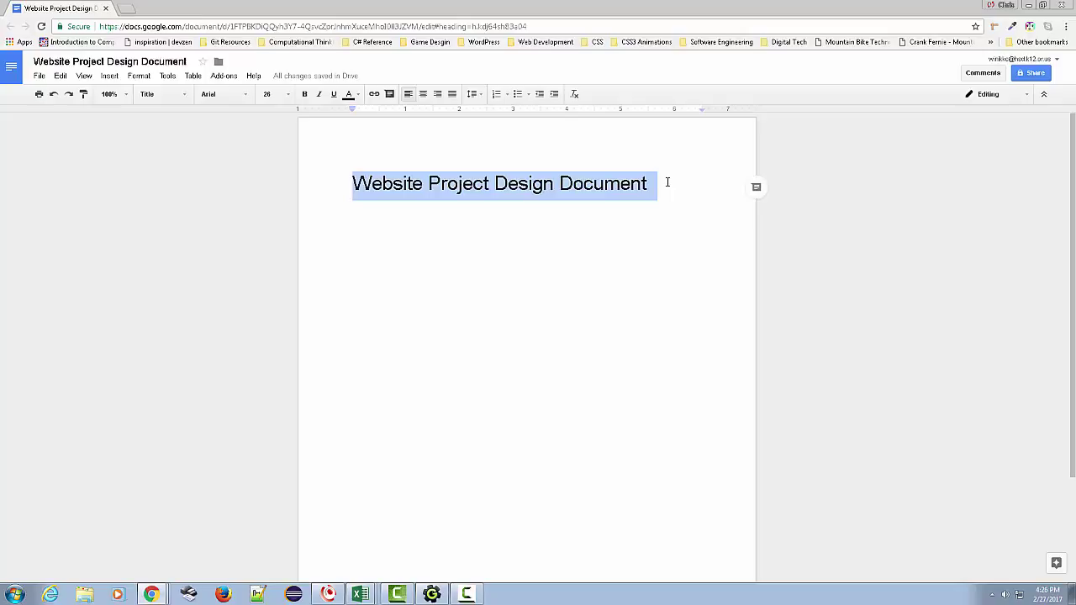
{"action": "left_click", "coordinate": [668, 183]}
{"action": "left_click_drag", "start_coordinate": [668, 182], "coordinate": [344, 160]}
{"action": "left_click", "coordinate": [333, 160]}
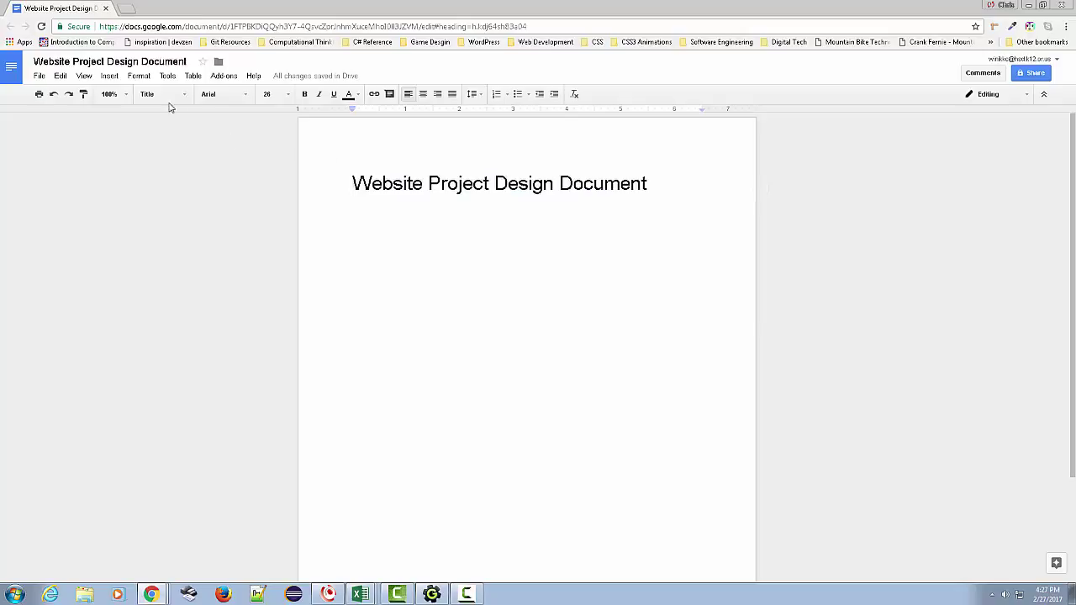
- Set the whole title line to the Alfa Slab One font
{"action": "left_click", "coordinate": [221, 94]}
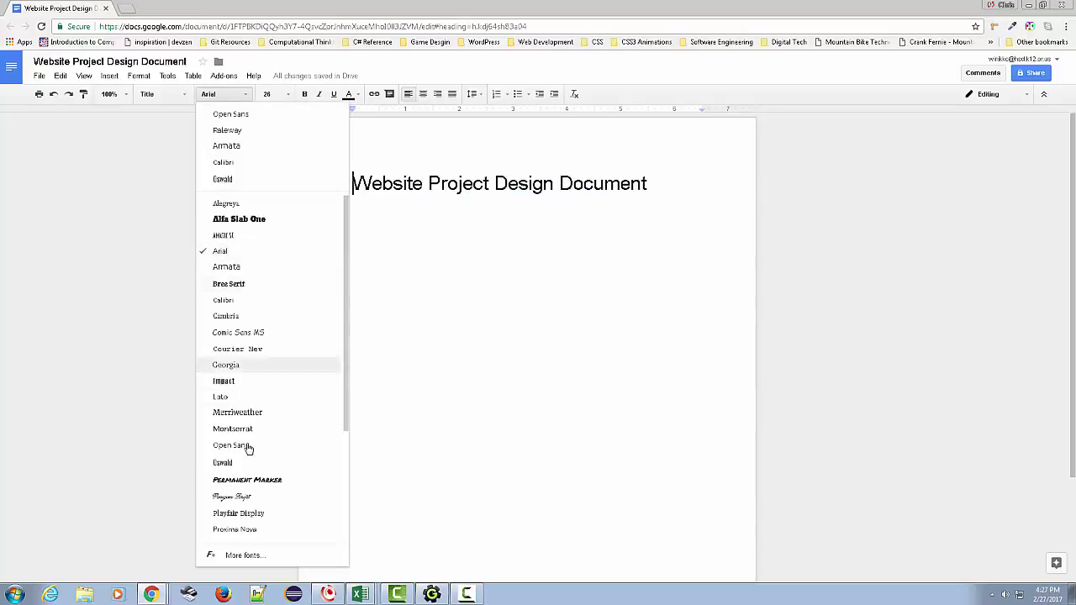
{"action": "scroll", "coordinate": [256, 326], "scroll_direction": "up", "scroll_amount": 1}
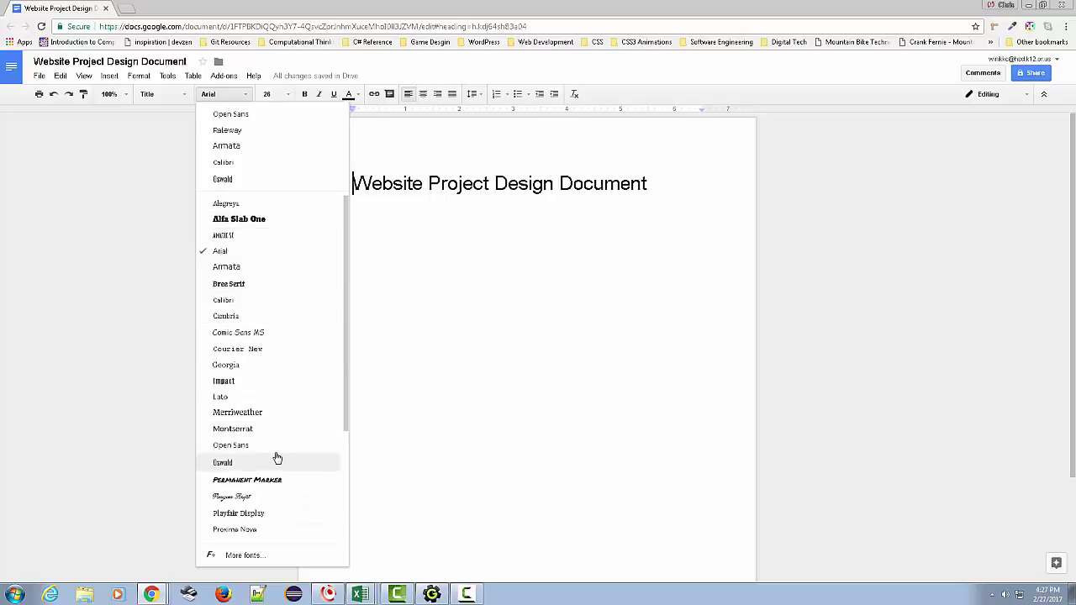
{"action": "left_click", "coordinate": [242, 220]}
{"action": "left_click_drag", "start_coordinate": [355, 185], "coordinate": [745, 163]}
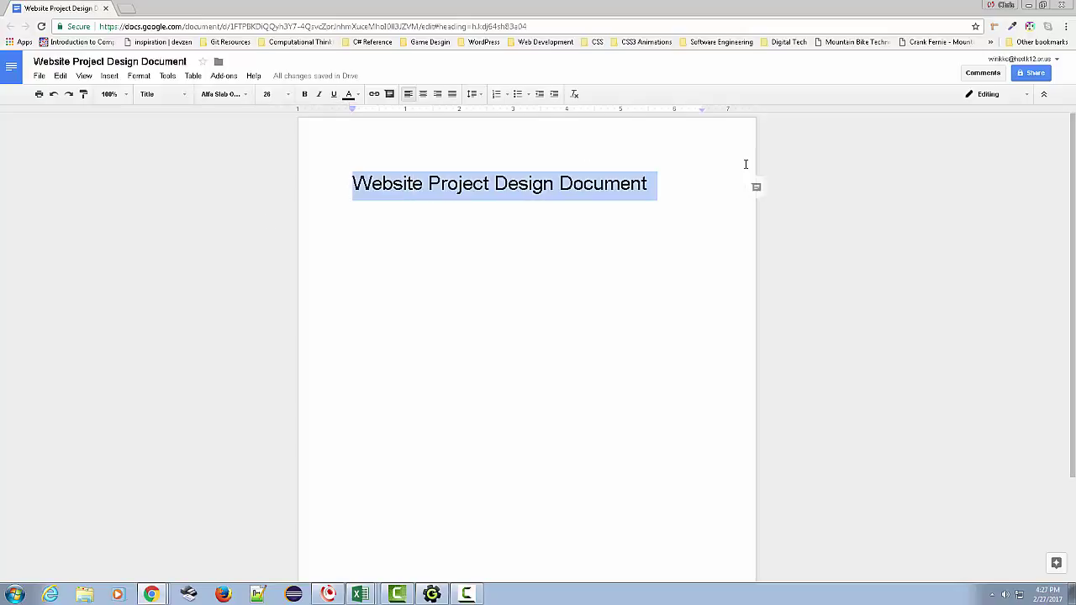
{"action": "left_click", "coordinate": [223, 94]}
{"action": "left_click", "coordinate": [238, 116]}
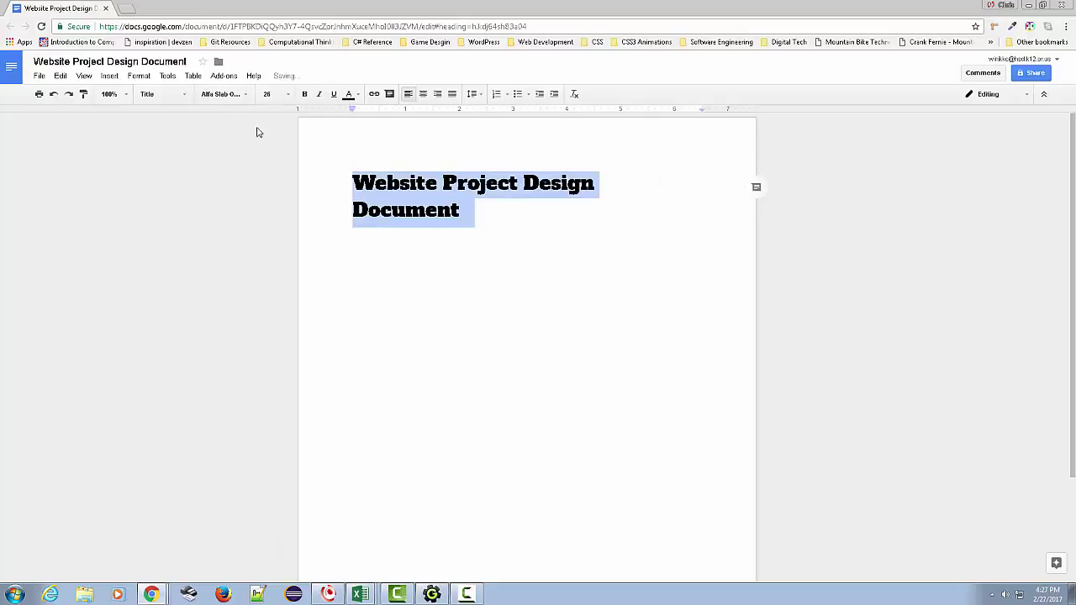
- Add Roboto Slab from the full font catalogue, sort the catalogue by Trending, and apply the chosen font to the title line
{"action": "left_click", "coordinate": [223, 94]}
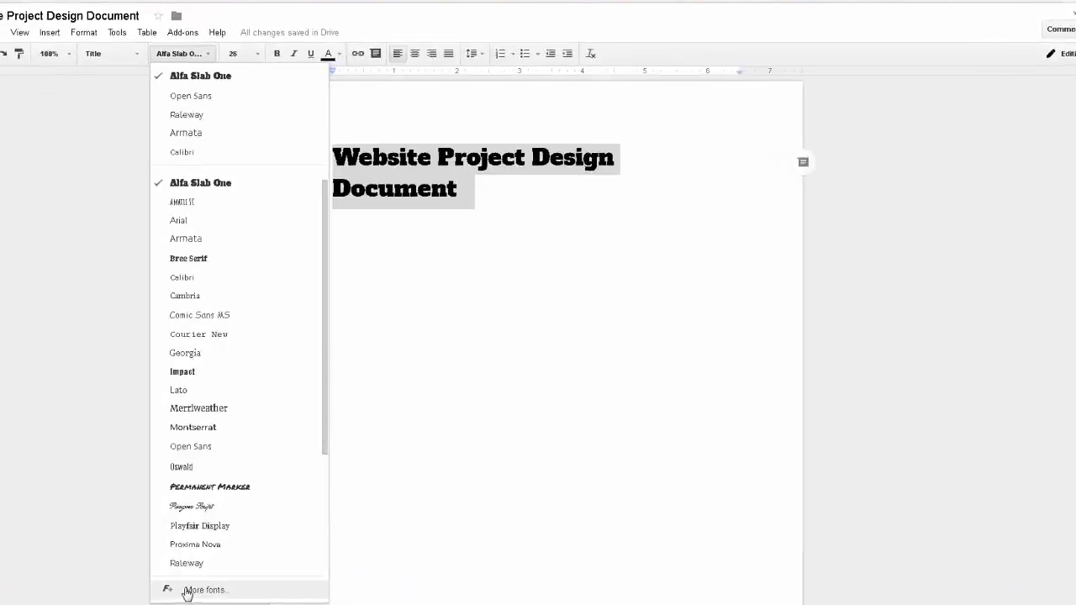
{"action": "left_click", "coordinate": [187, 591]}
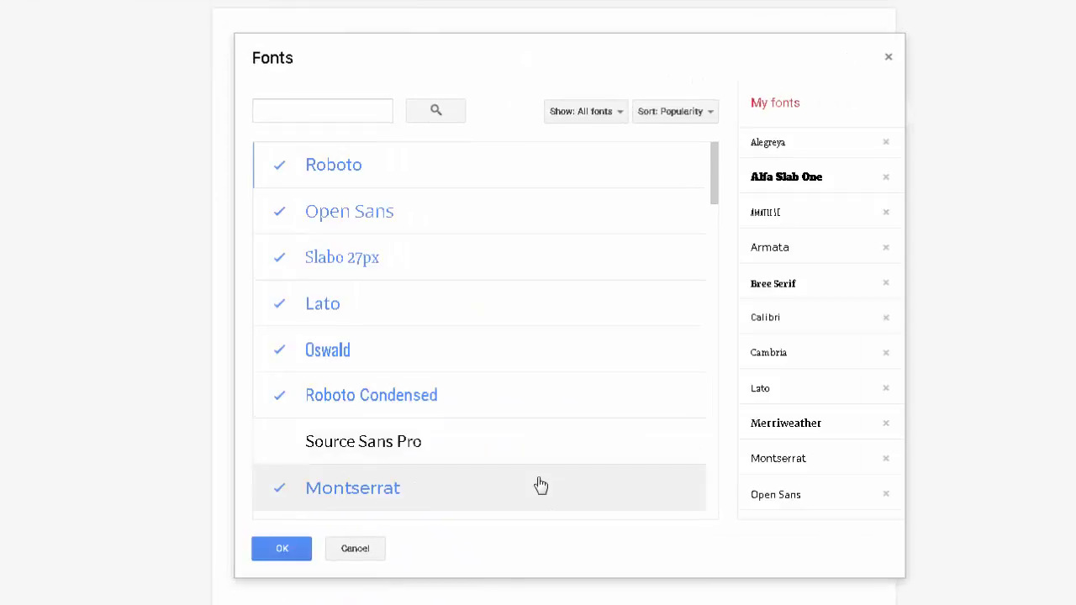
{"action": "scroll", "coordinate": [425, 244], "scroll_direction": "down", "scroll_amount": 2}
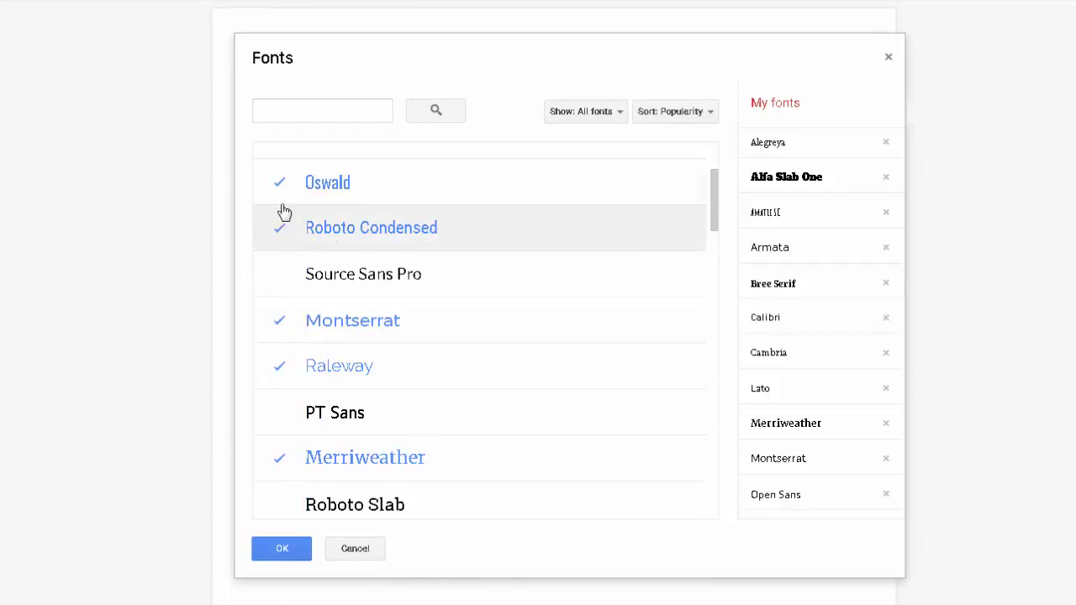
{"action": "scroll", "coordinate": [353, 279], "scroll_direction": "down", "scroll_amount": 2}
{"action": "scroll", "coordinate": [460, 334], "scroll_direction": "down", "scroll_amount": 1}
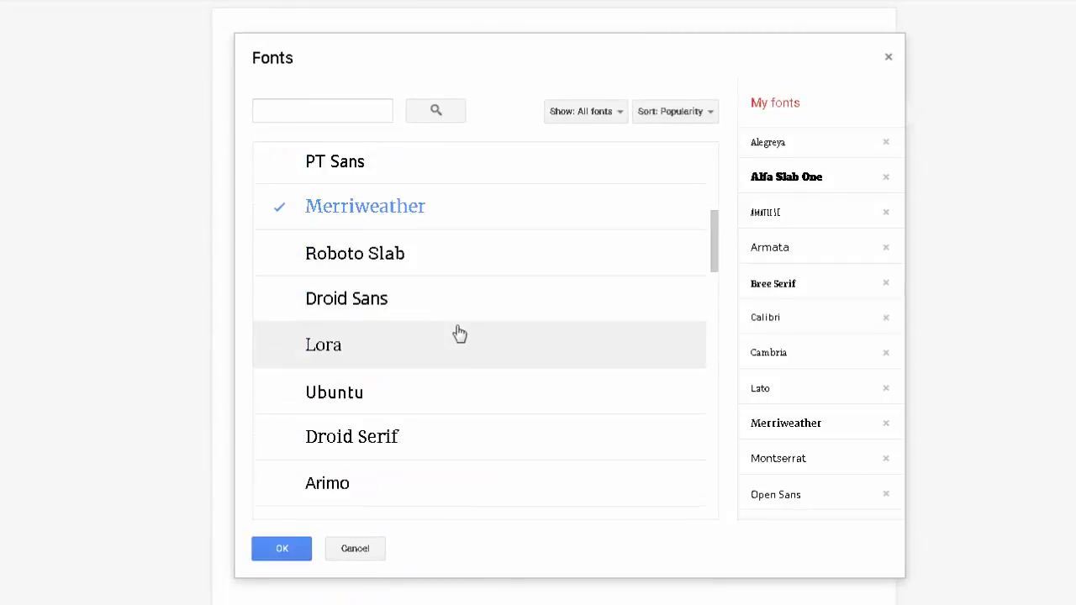
{"action": "left_click", "coordinate": [280, 256]}
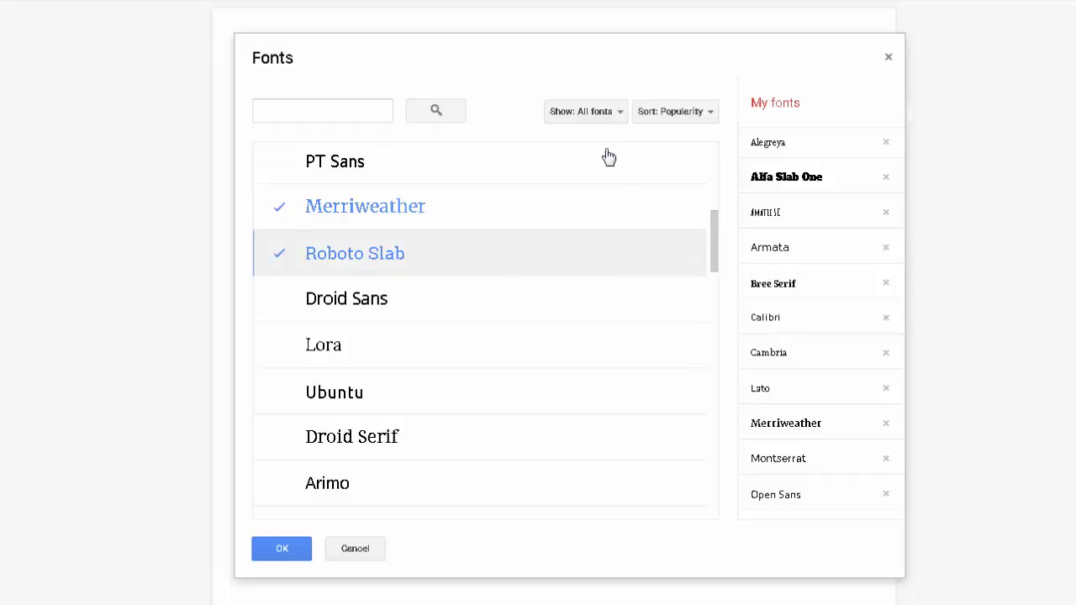
{"action": "left_click", "coordinate": [692, 114]}
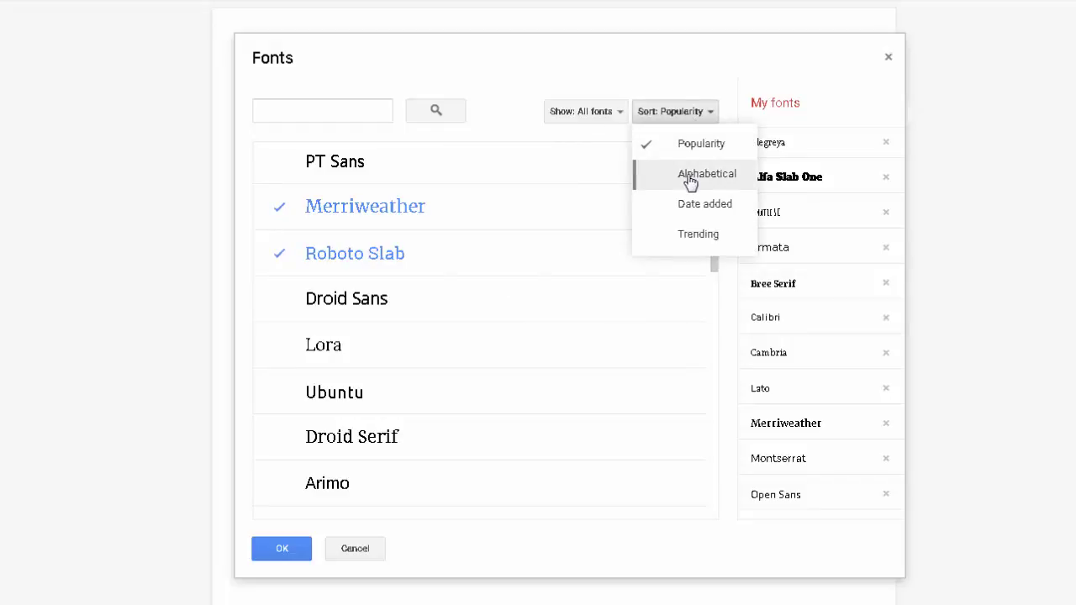
{"action": "left_click", "coordinate": [691, 237]}
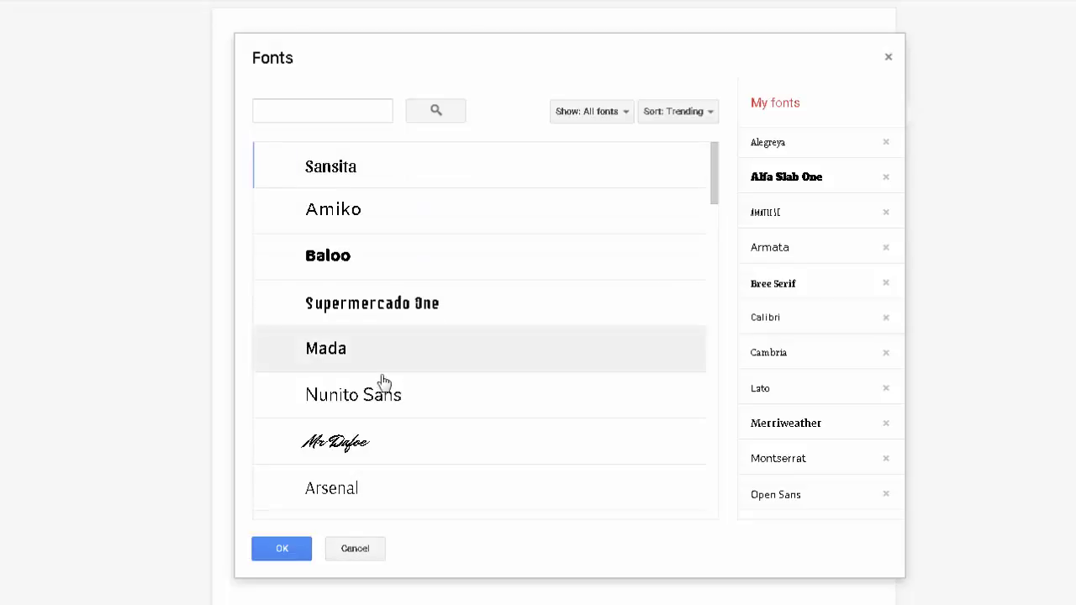
{"action": "left_click", "coordinate": [282, 548]}
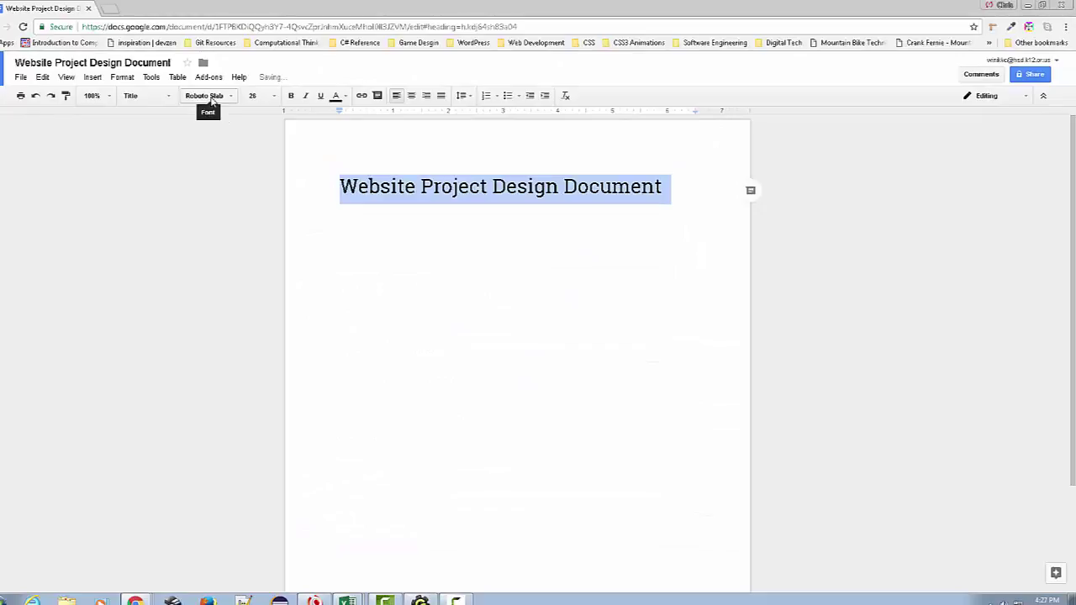
{"action": "left_click", "coordinate": [421, 190]}
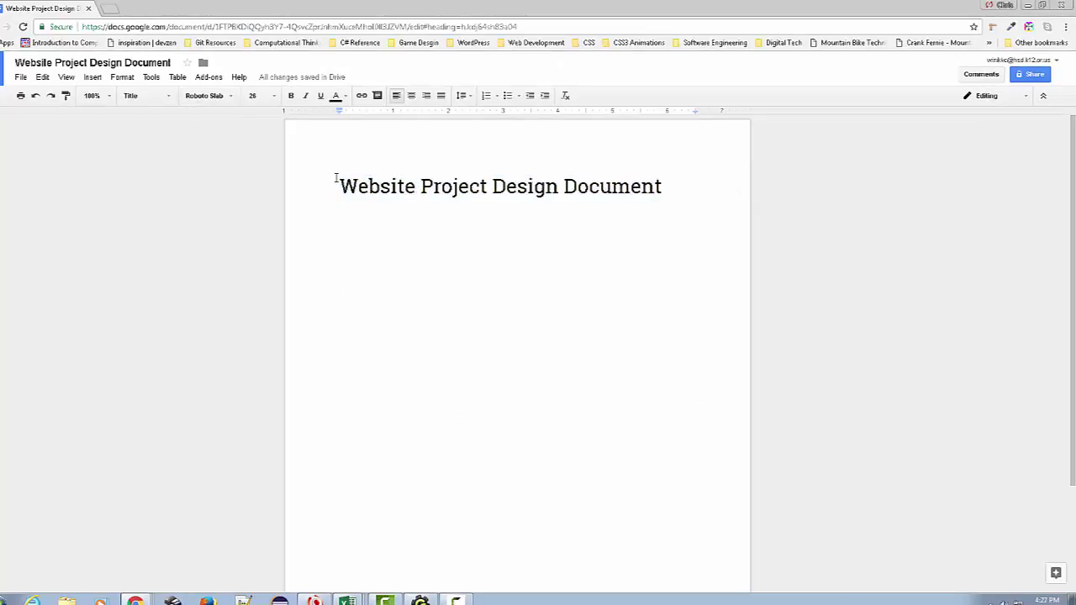
- Update the Title paragraph style to match the title line's current formatting
{"action": "left_click_drag", "start_coordinate": [336, 179], "coordinate": [694, 183]}
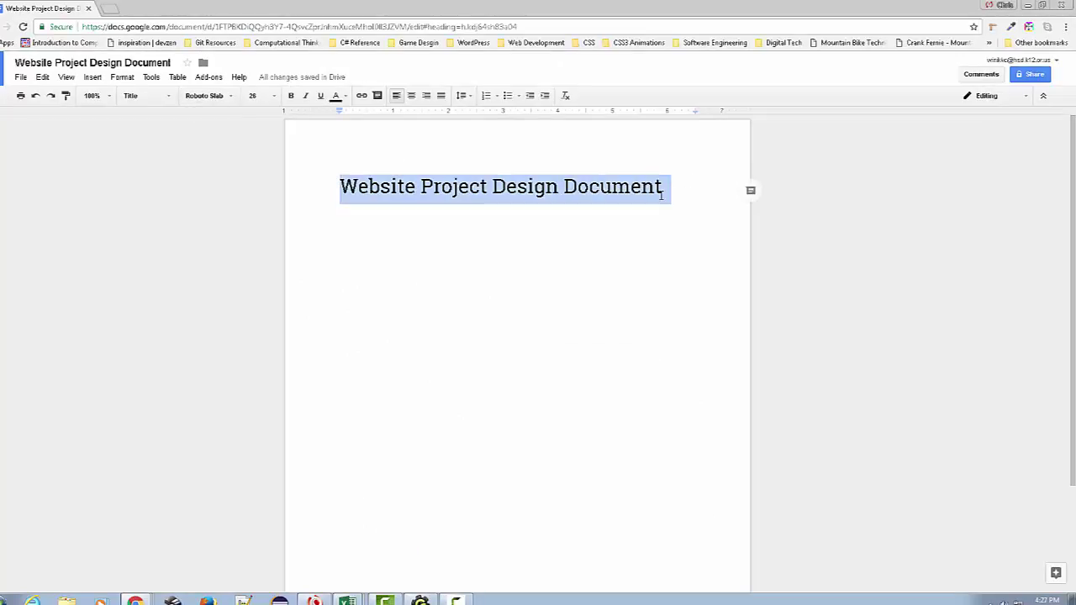
{"action": "left_click", "coordinate": [663, 195]}
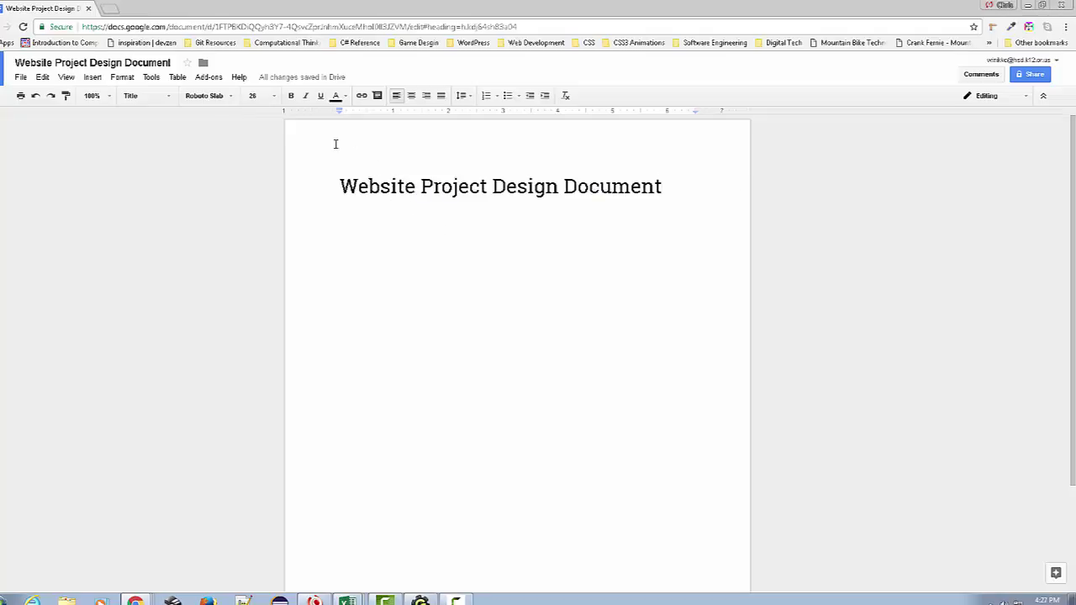
{"action": "left_click", "coordinate": [164, 96]}
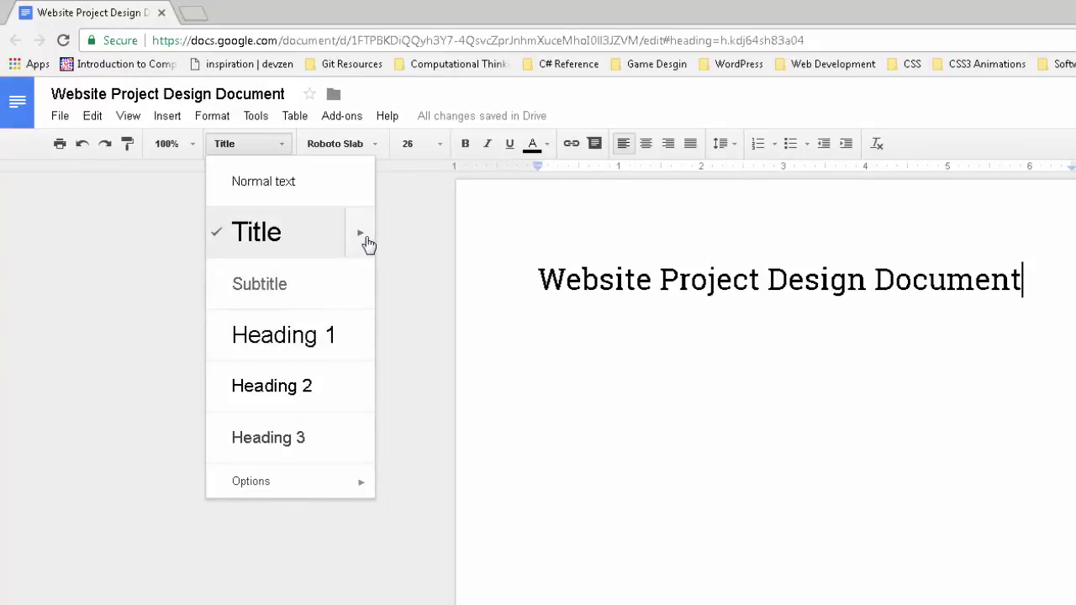
{"action": "mouse_move", "coordinate": [364, 237]}
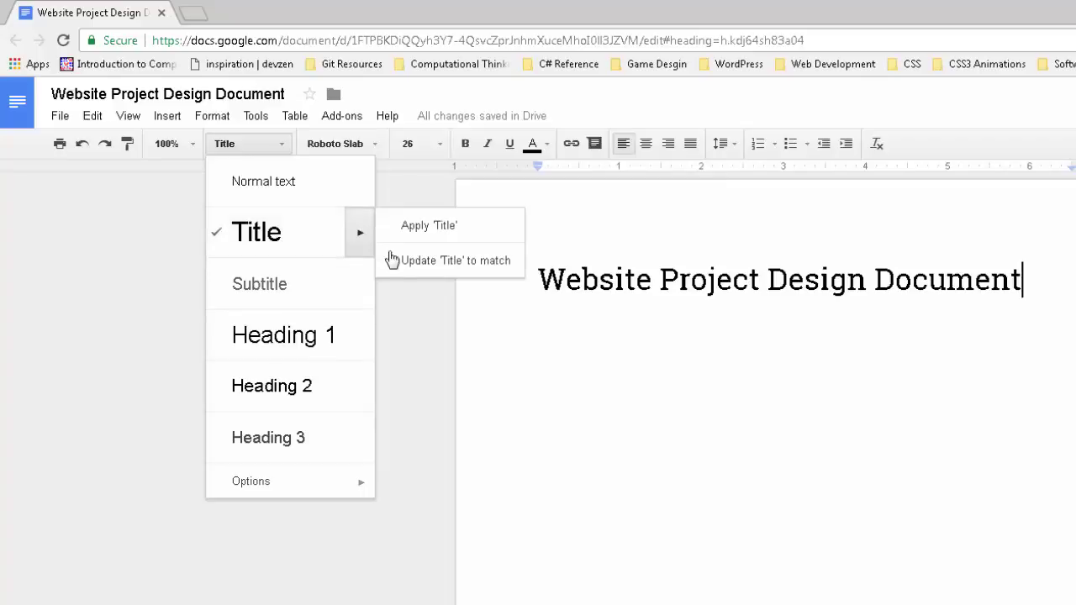
{"action": "left_click", "coordinate": [471, 267]}
{"action": "left_click", "coordinate": [902, 465]}
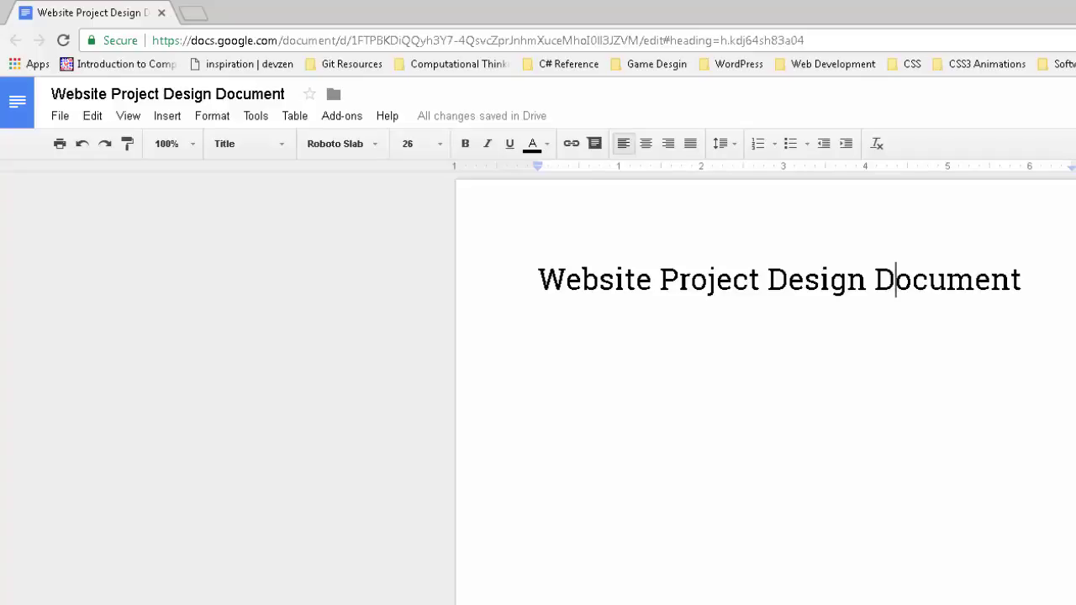
{"action": "left_click", "coordinate": [1037, 286]}
{"action": "left_click", "coordinate": [362, 147]}
{"action": "left_click", "coordinate": [661, 290]}
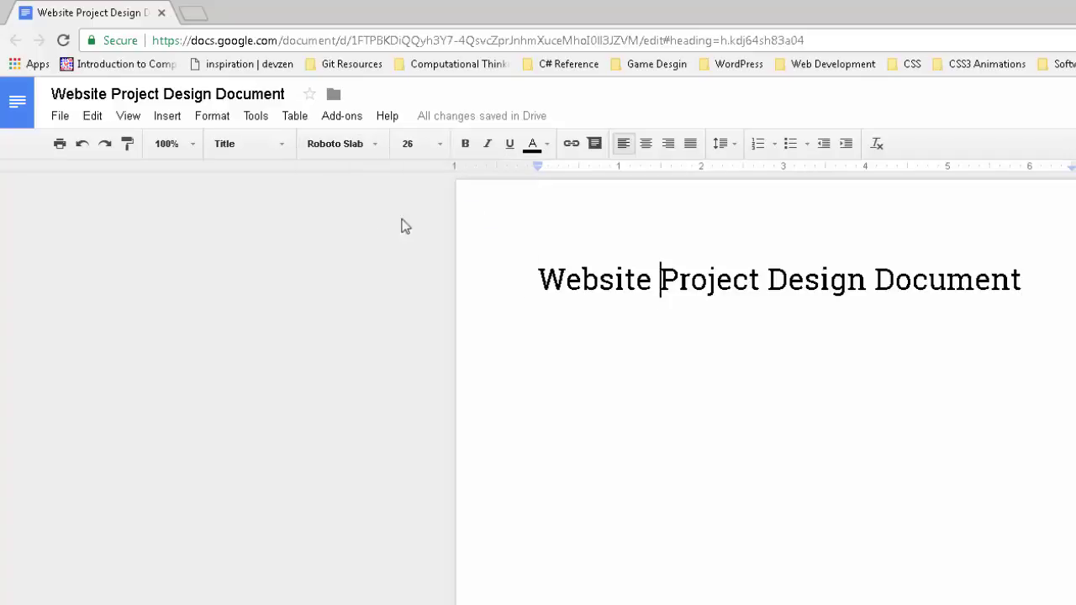
{"action": "left_click", "coordinate": [261, 149]}
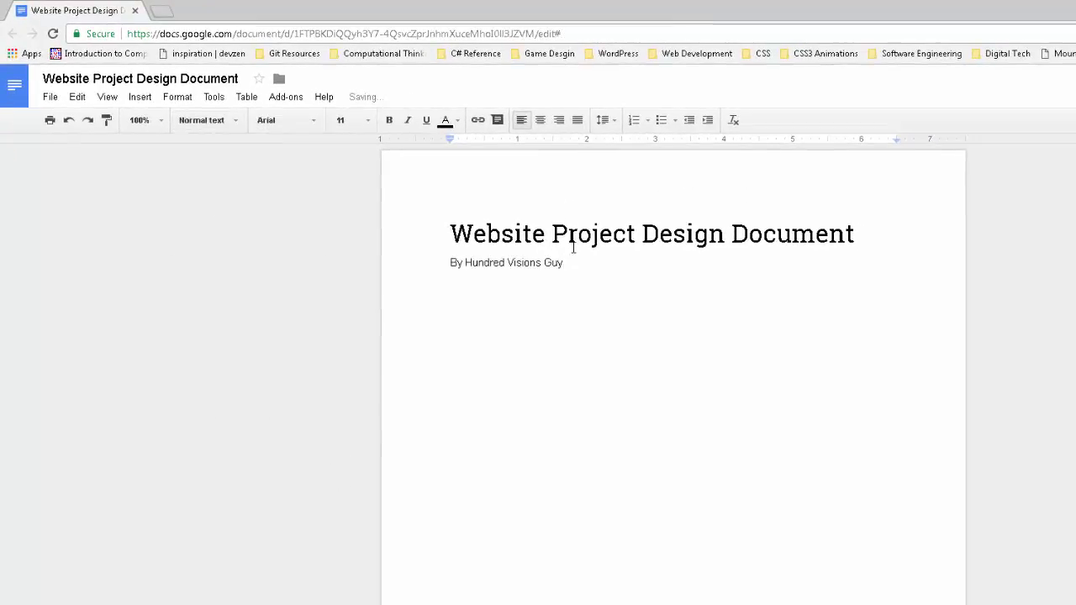
- Apply the Subtitle style to the byline under the title
{"action": "left_click_drag", "start_coordinate": [562, 263], "coordinate": [446, 263]}
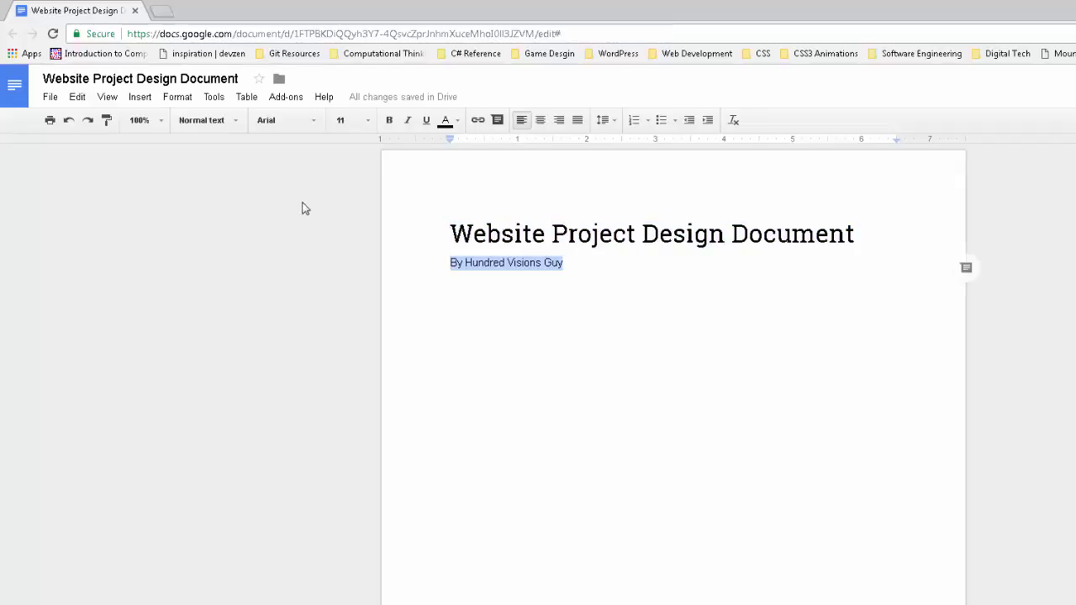
{"action": "left_click", "coordinate": [221, 122]}
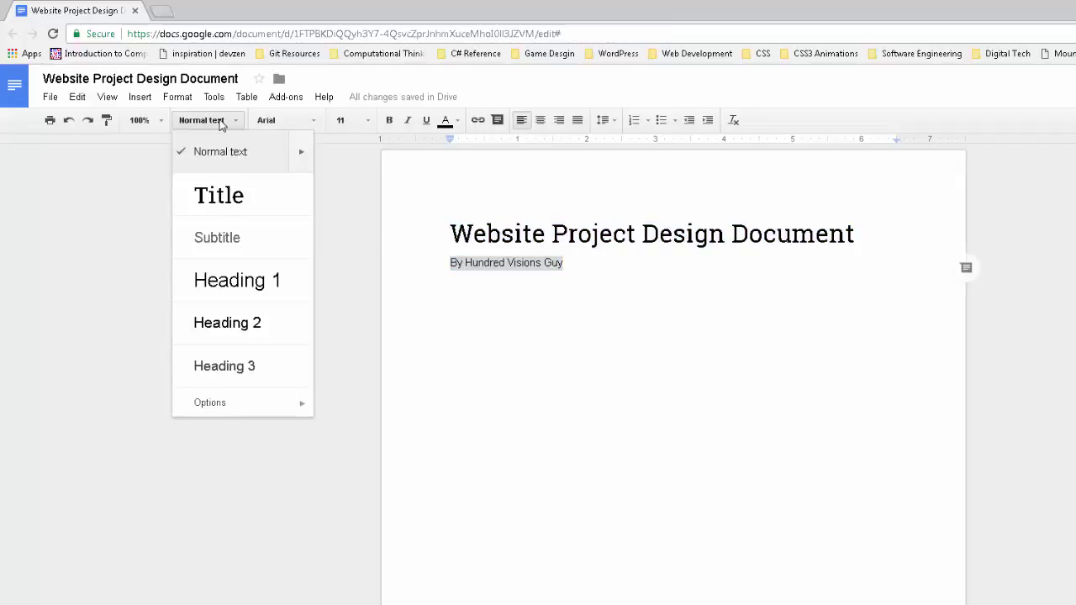
{"action": "left_click", "coordinate": [240, 235]}
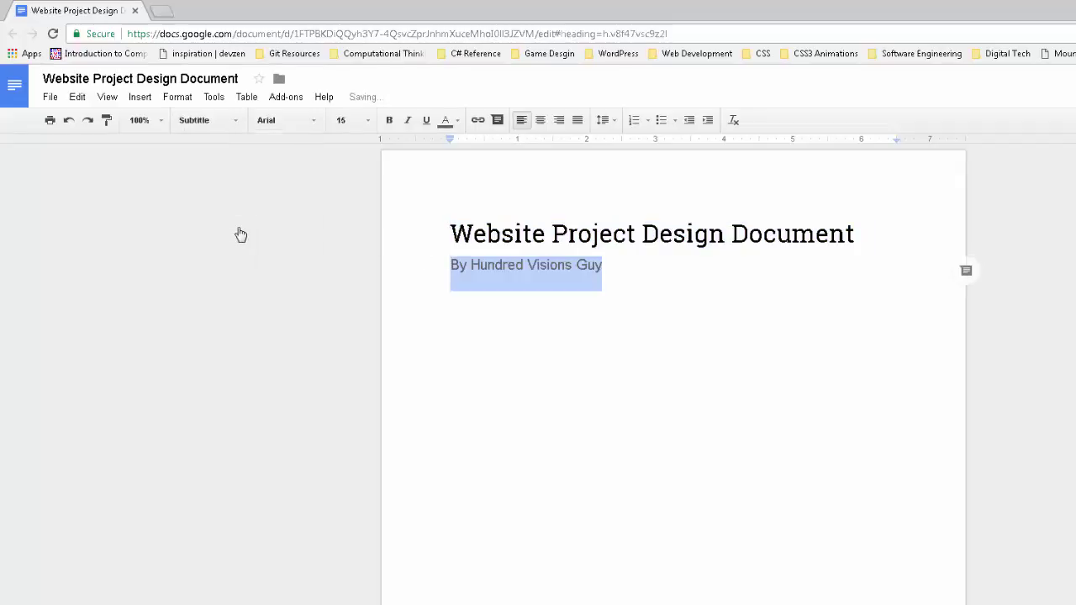
{"action": "left_click", "coordinate": [453, 269]}
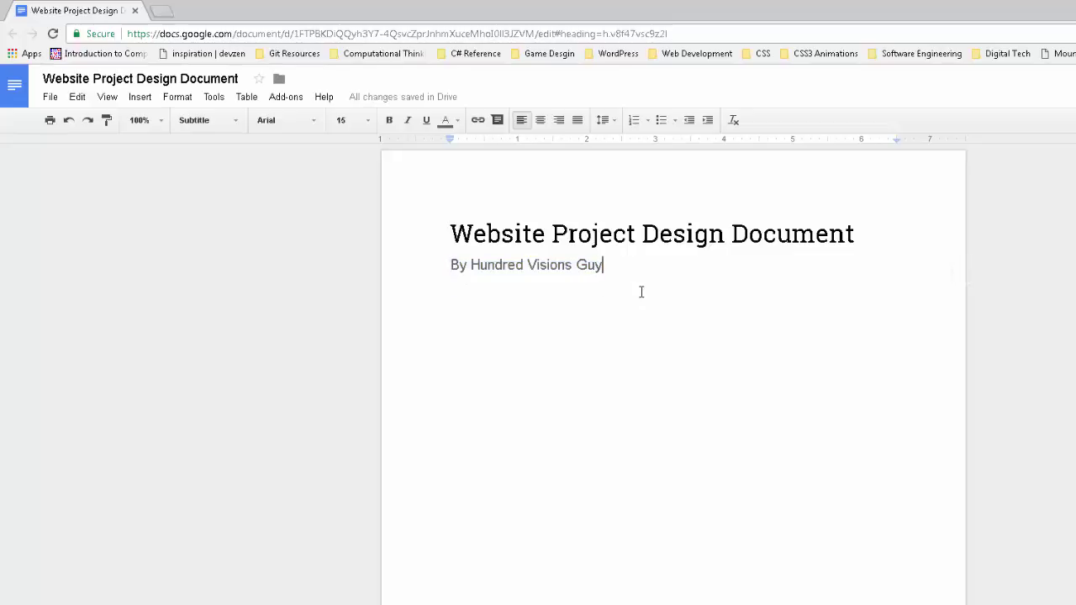
- Add the line "Web Design" below the byline and apply the Subtitle style to it
{"action": "key", "text": "Return"}
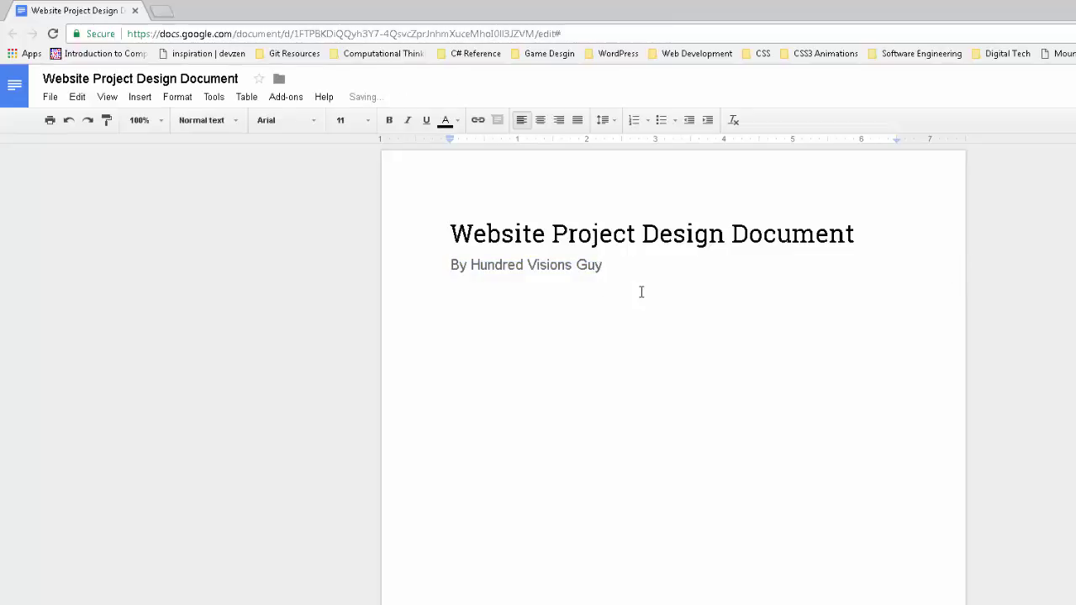
{"action": "type", "text": "Web Design"}
{"action": "triple_click", "coordinate": [413, 310]}
{"action": "left_click", "coordinate": [219, 124]}
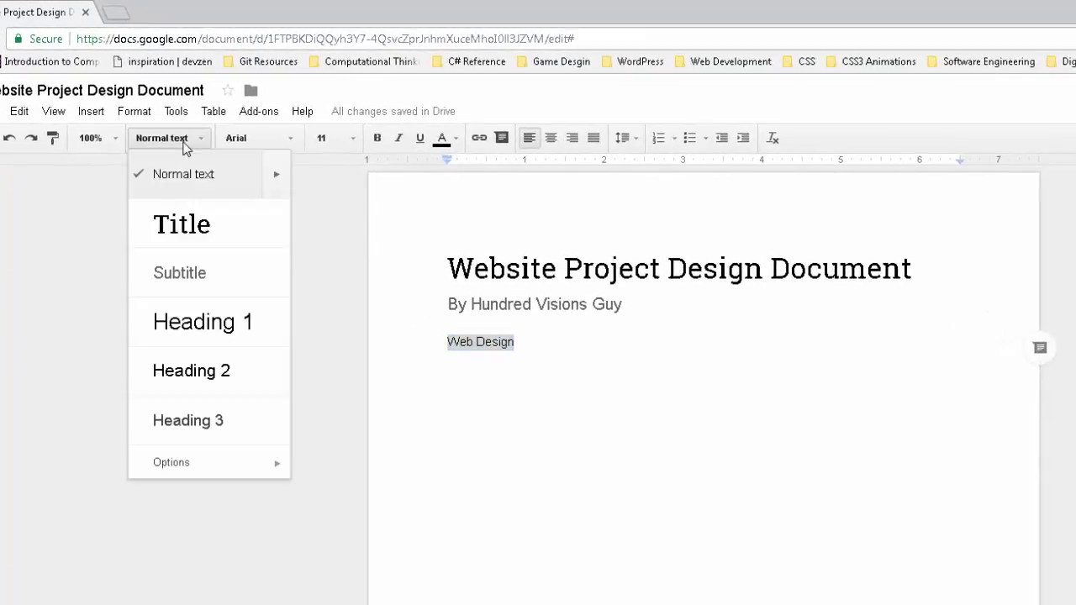
{"action": "left_click", "coordinate": [218, 275]}
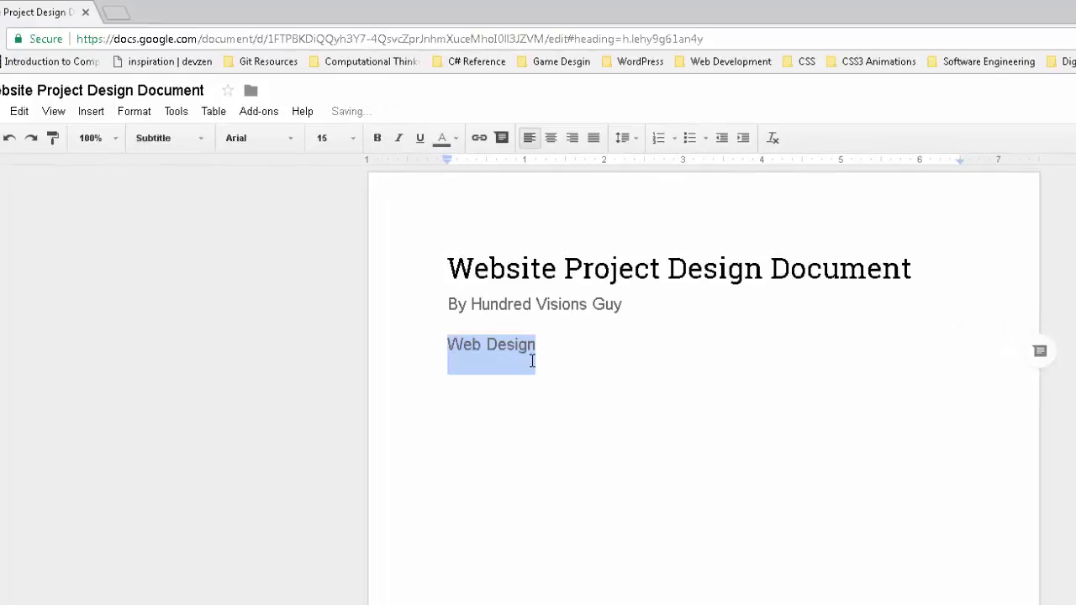
{"action": "left_click", "coordinate": [532, 362]}
- Try the Armata font on the byline only, and settle on Calibri for it
{"action": "left_click_drag", "start_coordinate": [447, 304], "coordinate": [551, 345]}
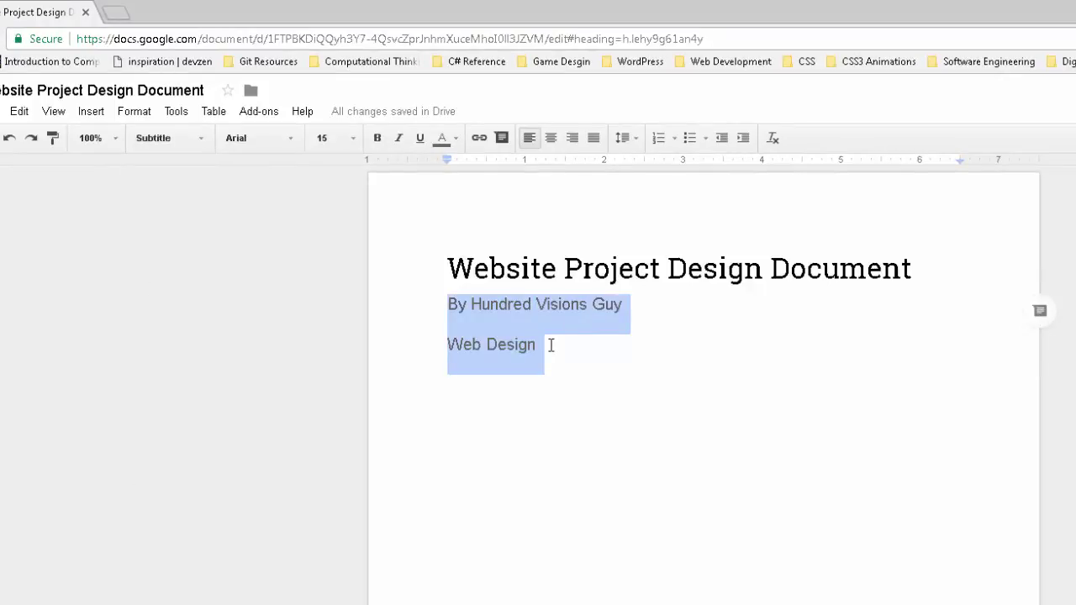
{"action": "left_click", "coordinate": [548, 351]}
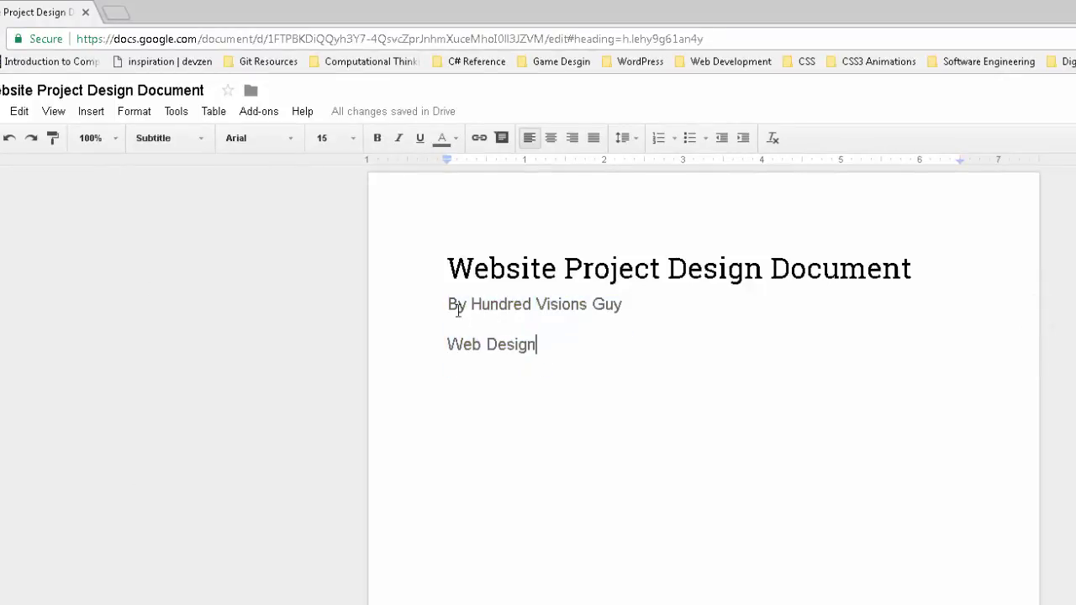
{"action": "left_click_drag", "start_coordinate": [448, 304], "coordinate": [642, 305]}
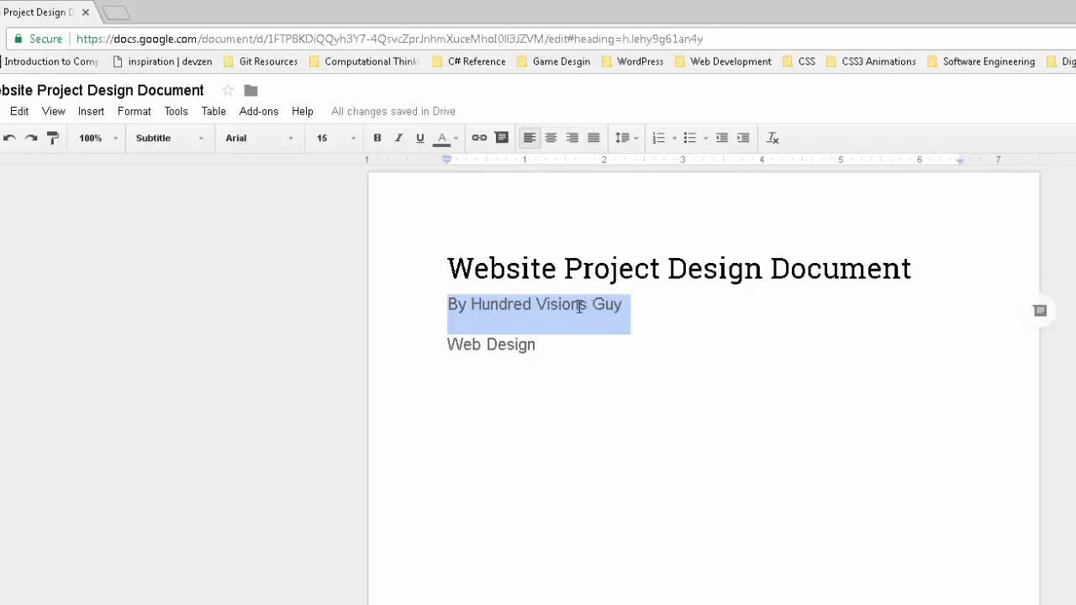
{"action": "left_click", "coordinate": [290, 146]}
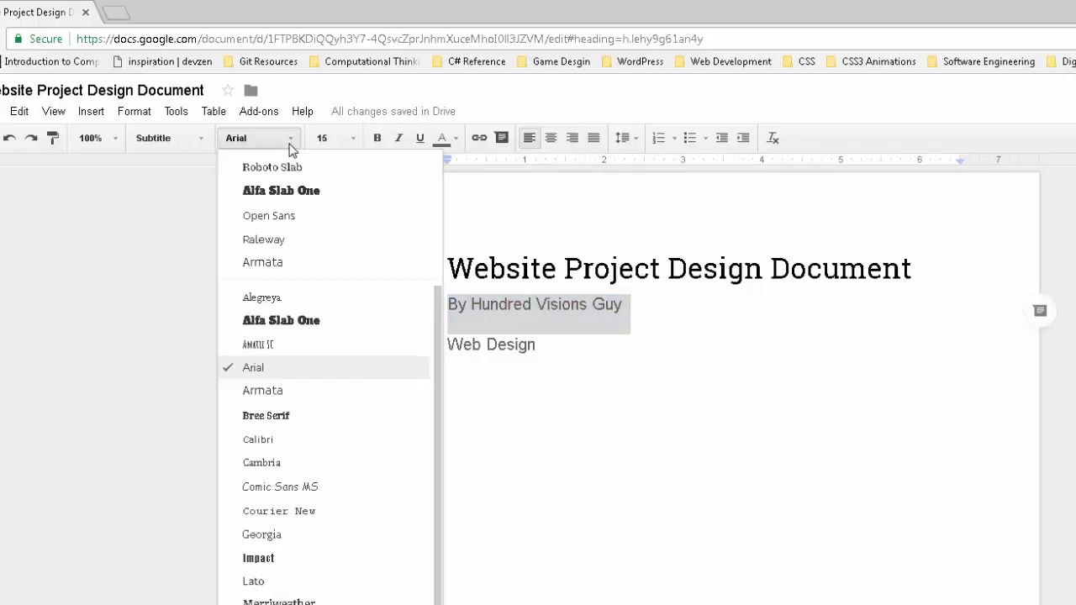
{"action": "left_click", "coordinate": [287, 391]}
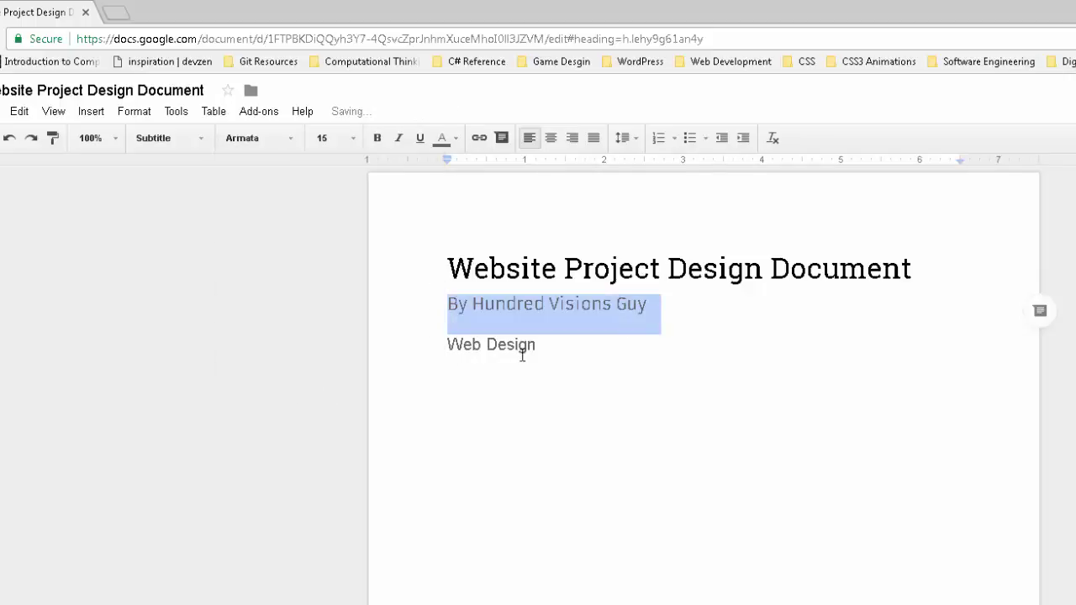
{"action": "left_click", "coordinate": [291, 145]}
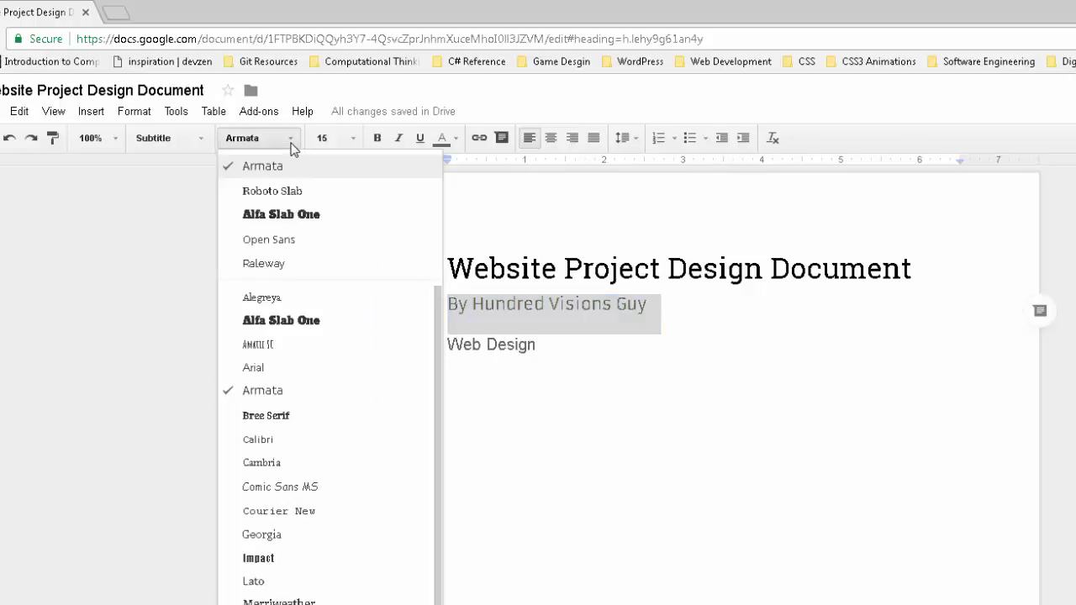
{"action": "left_click", "coordinate": [282, 441]}
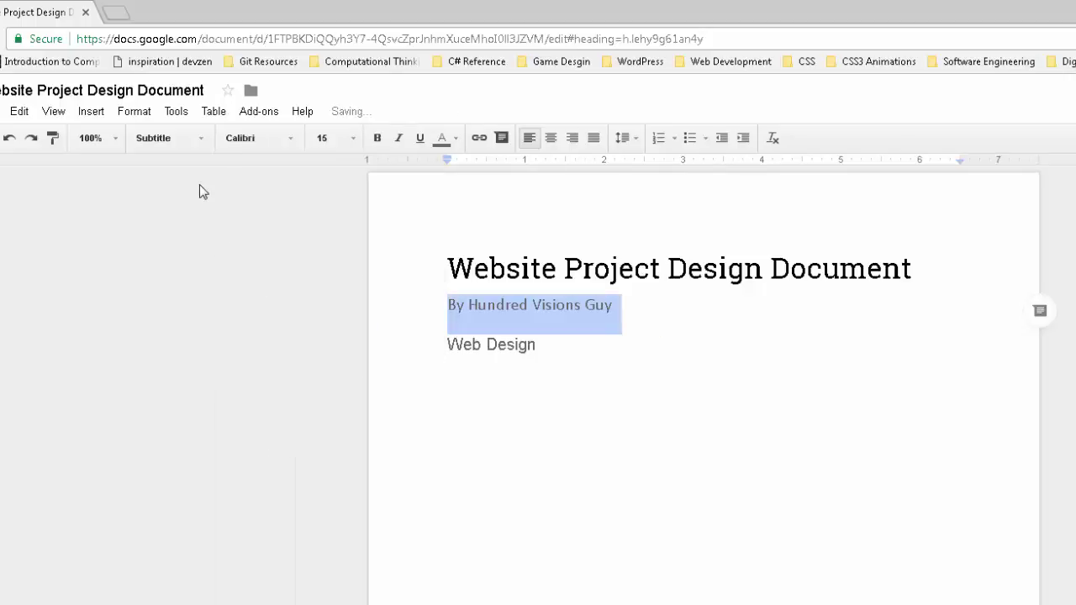
- Update the Subtitle paragraph style to match the byline's Calibri formatting and check the "Web Design" line
{"action": "left_click", "coordinate": [204, 146]}
{"action": "mouse_move", "coordinate": [276, 282]}
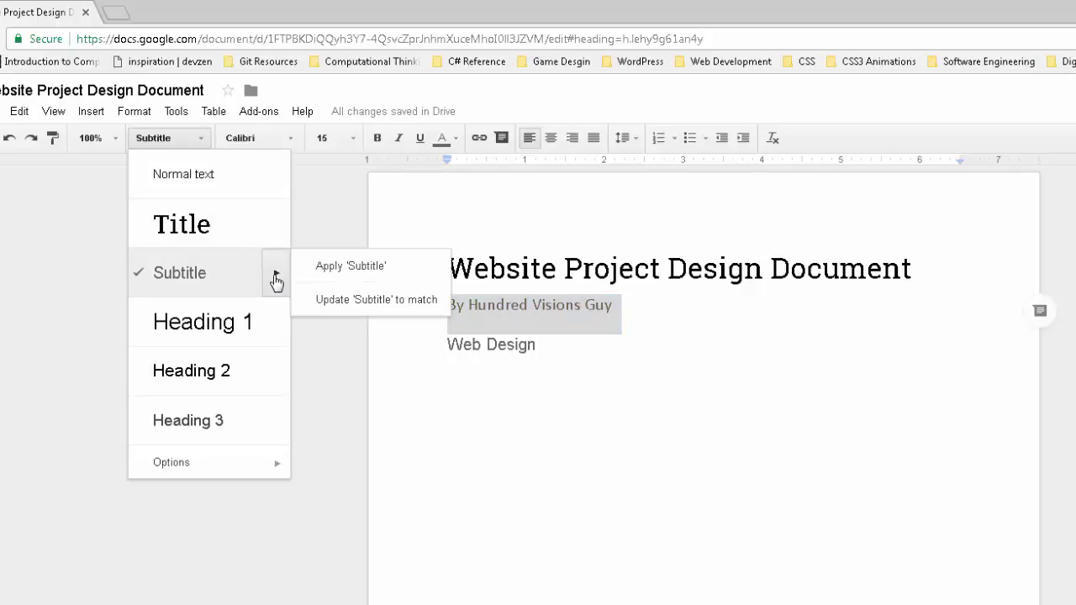
{"action": "left_click", "coordinate": [349, 301]}
{"action": "left_click", "coordinate": [452, 345]}
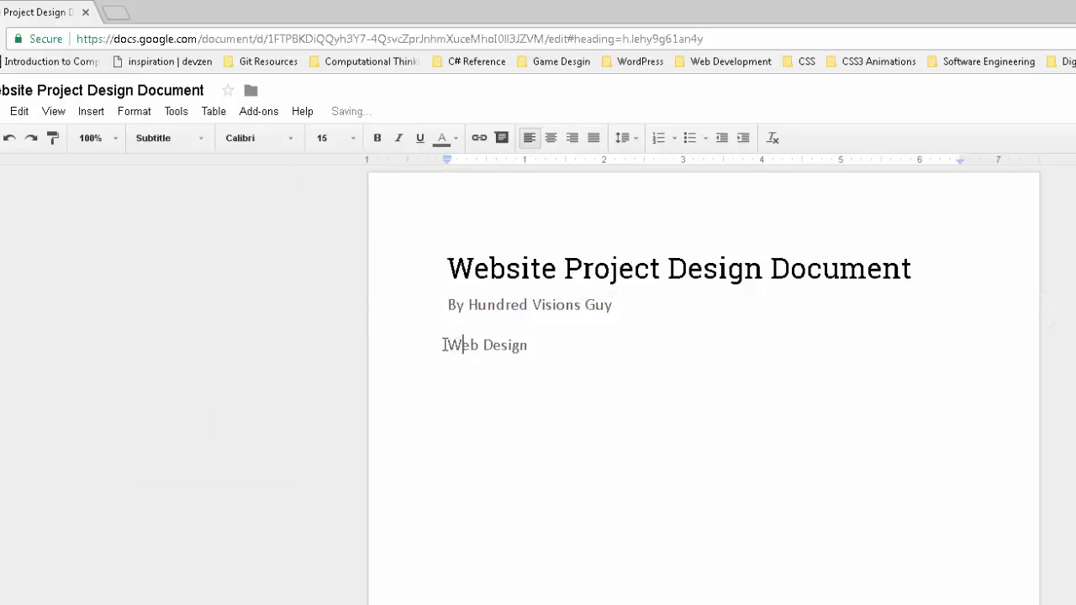
{"action": "left_click_drag", "start_coordinate": [444, 345], "coordinate": [556, 351]}
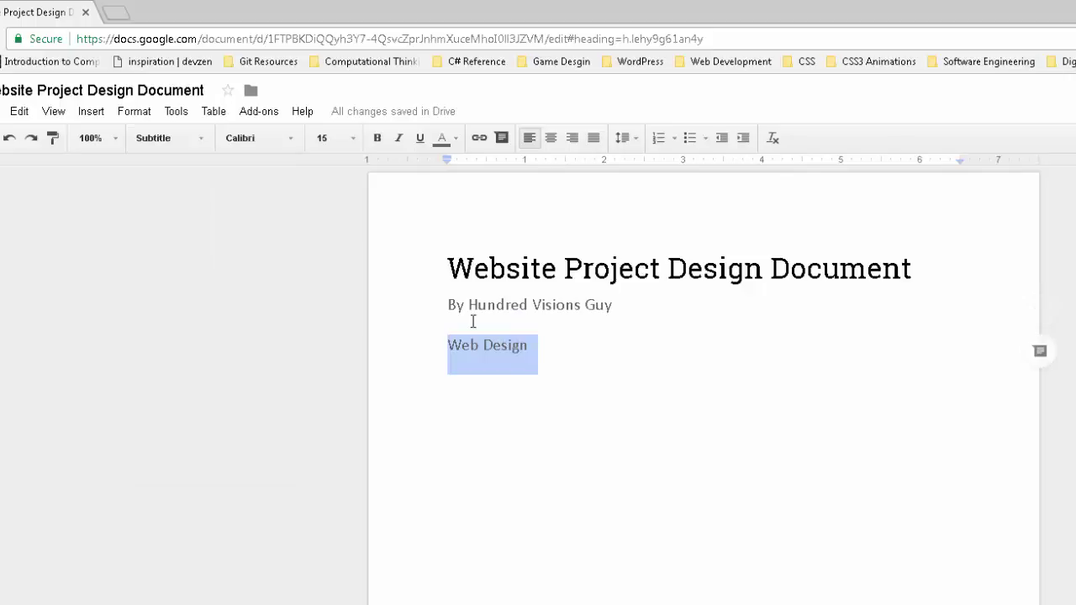
- Remove the space after both subtitle lines and set their line spacing to 1.5 after trying Single
{"action": "left_click_drag", "start_coordinate": [451, 311], "coordinate": [542, 344]}
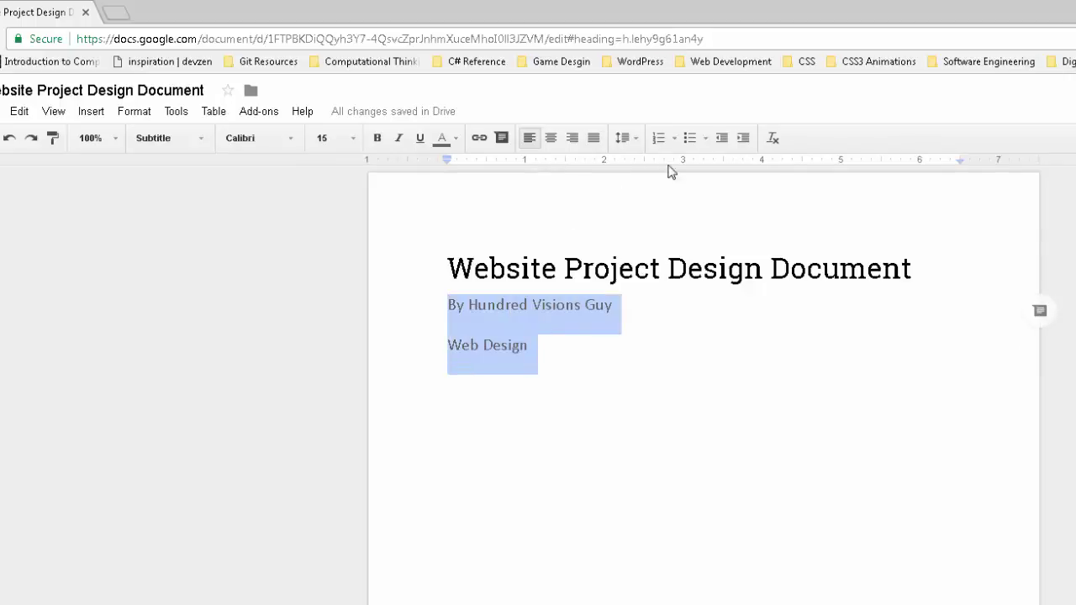
{"action": "left_click", "coordinate": [641, 144]}
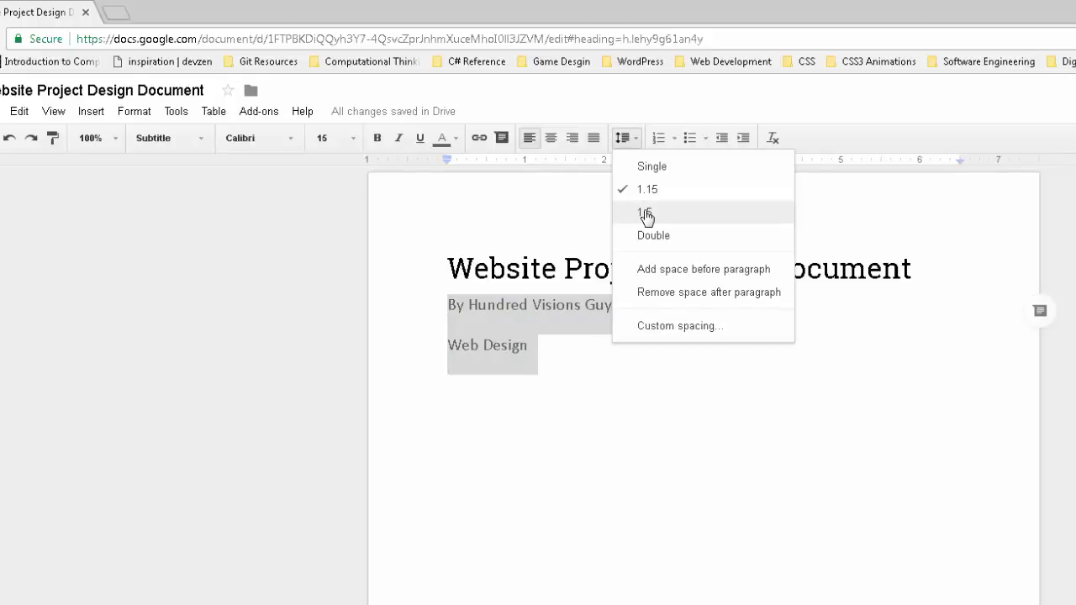
{"action": "left_click", "coordinate": [653, 172]}
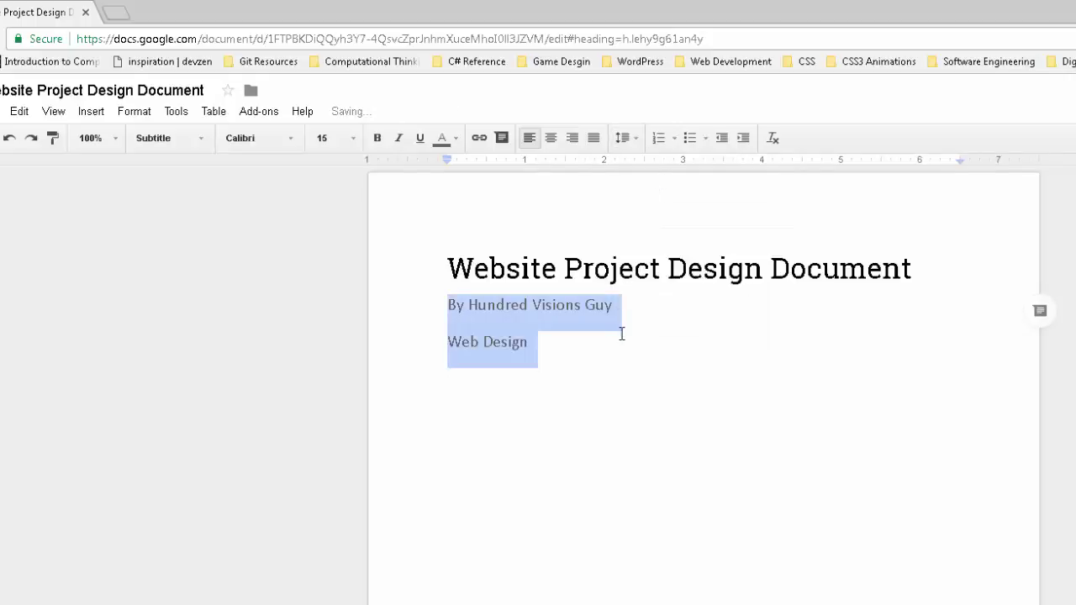
{"action": "left_click", "coordinate": [639, 143]}
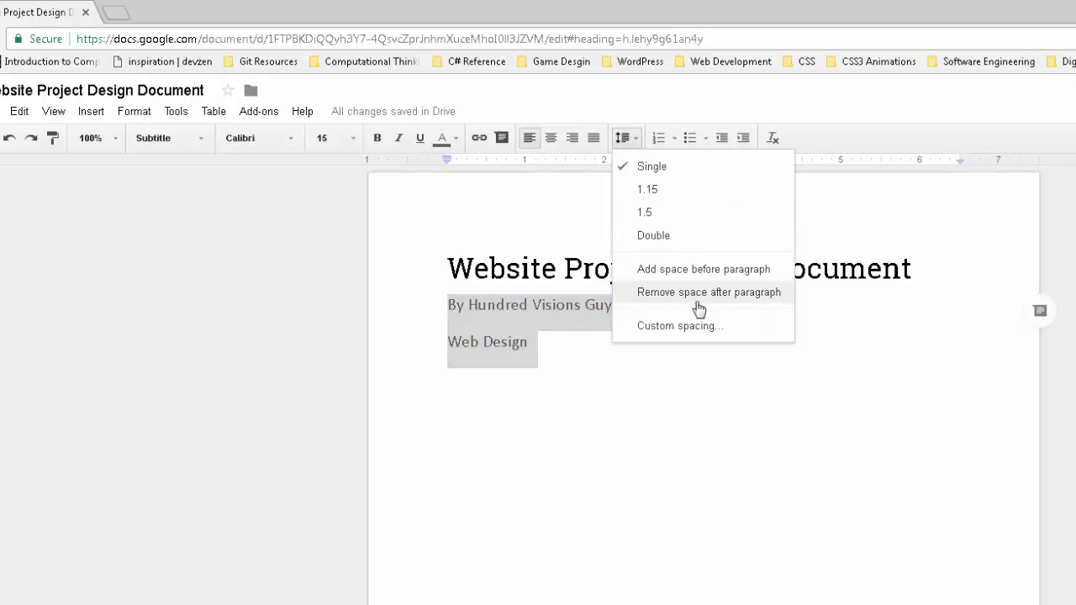
{"action": "left_click", "coordinate": [699, 308]}
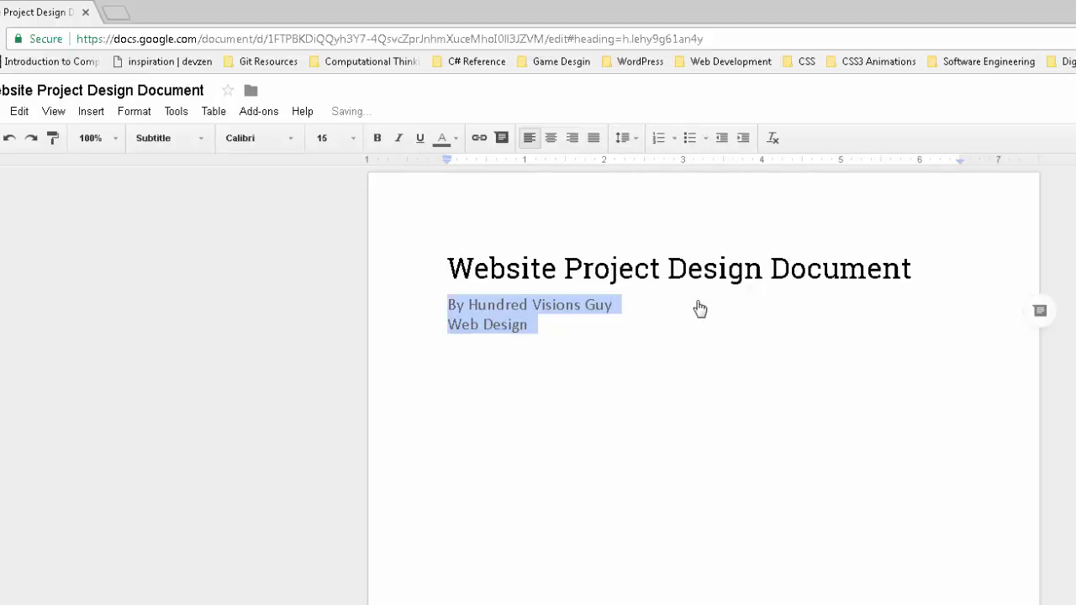
{"action": "left_click", "coordinate": [639, 141]}
{"action": "left_click", "coordinate": [654, 215]}
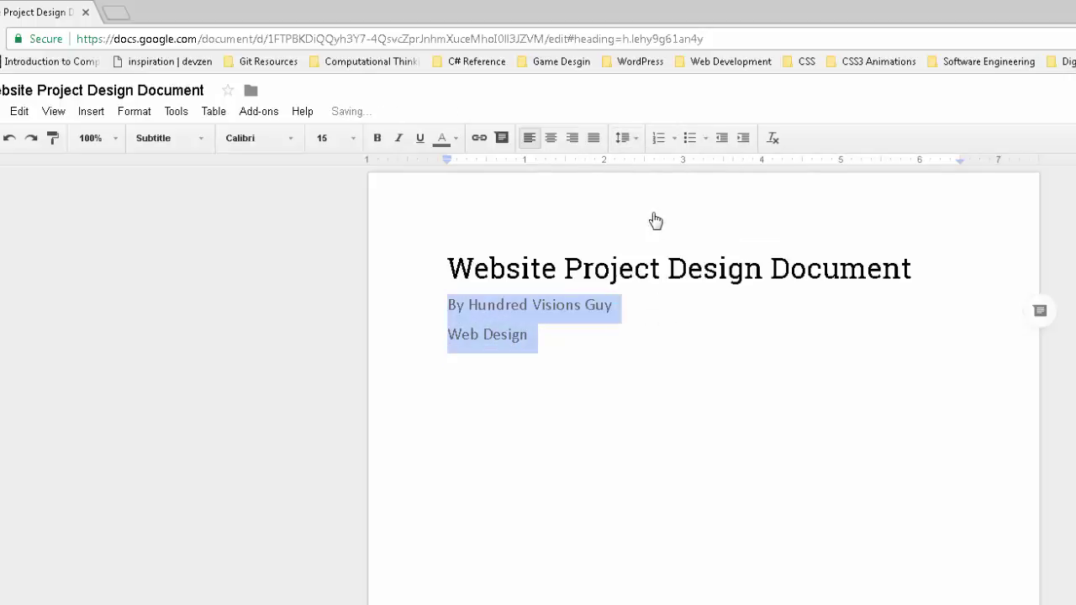
{"action": "left_click", "coordinate": [647, 357]}
- Update the Subtitle paragraph style to match the byline's new paragraph spacing
{"action": "left_click_drag", "start_coordinate": [627, 310], "coordinate": [382, 305]}
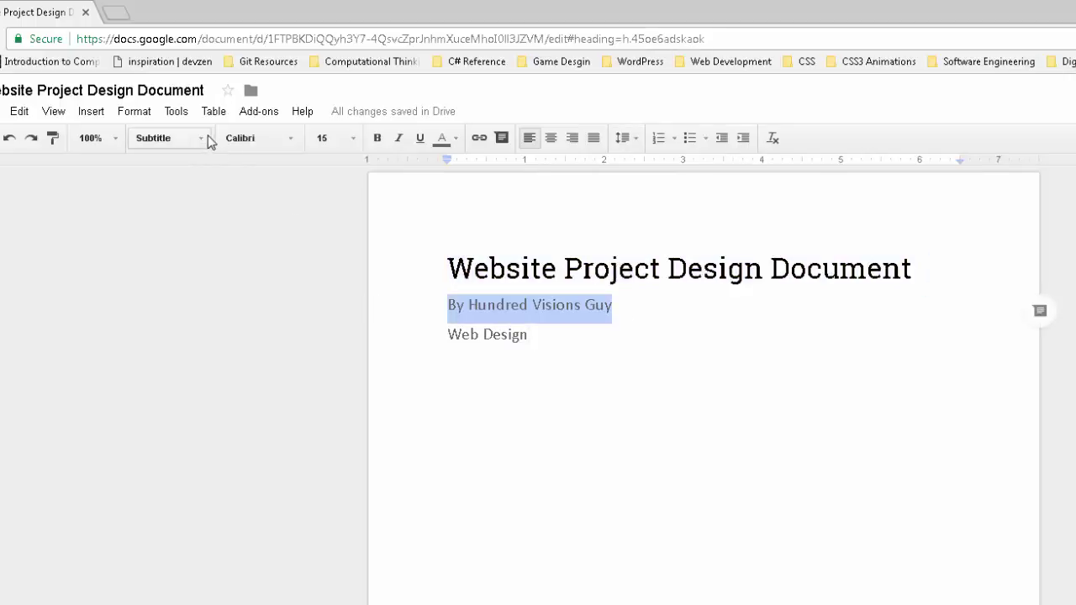
{"action": "left_click", "coordinate": [208, 136]}
{"action": "mouse_move", "coordinate": [286, 286]}
{"action": "left_click", "coordinate": [347, 300]}
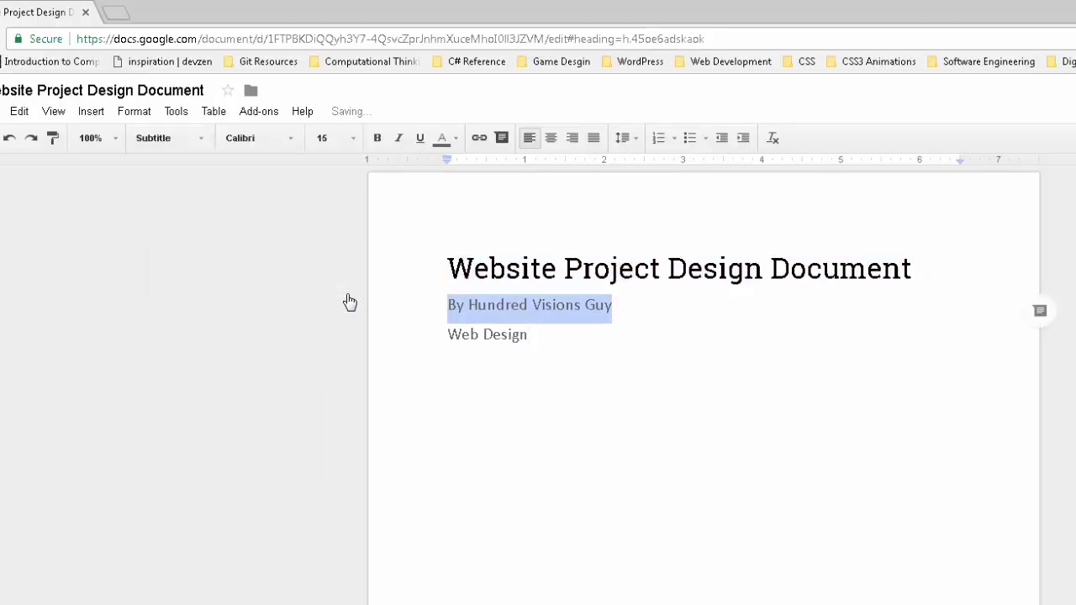
{"action": "left_click", "coordinate": [608, 392]}
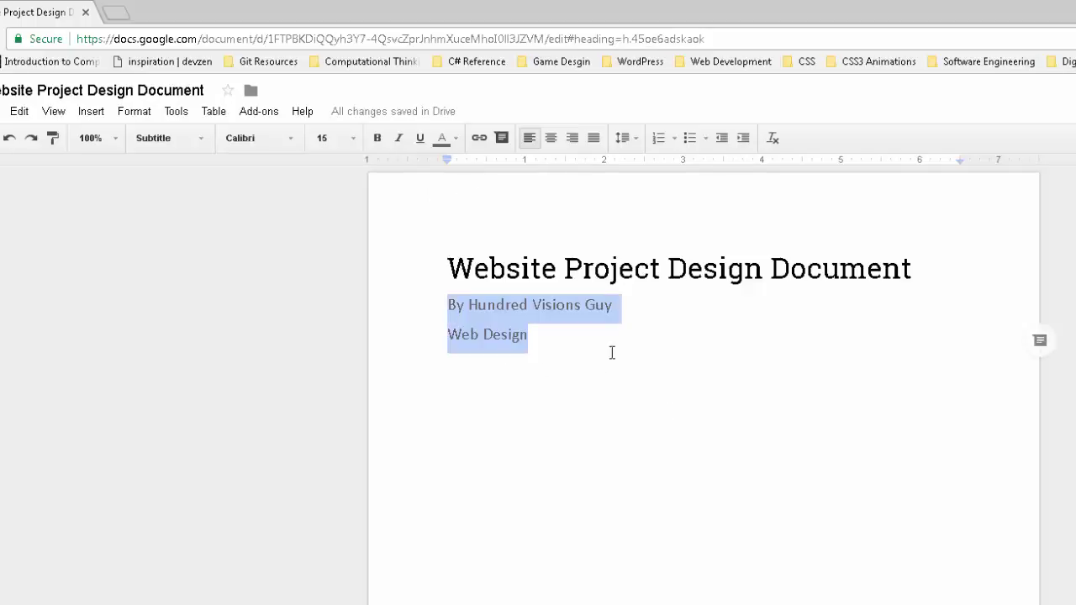
{"action": "left_click", "coordinate": [634, 389]}
- Centre the title, the byline and the "Web Design" line on the page
{"action": "left_click_drag", "start_coordinate": [572, 336], "coordinate": [435, 257]}
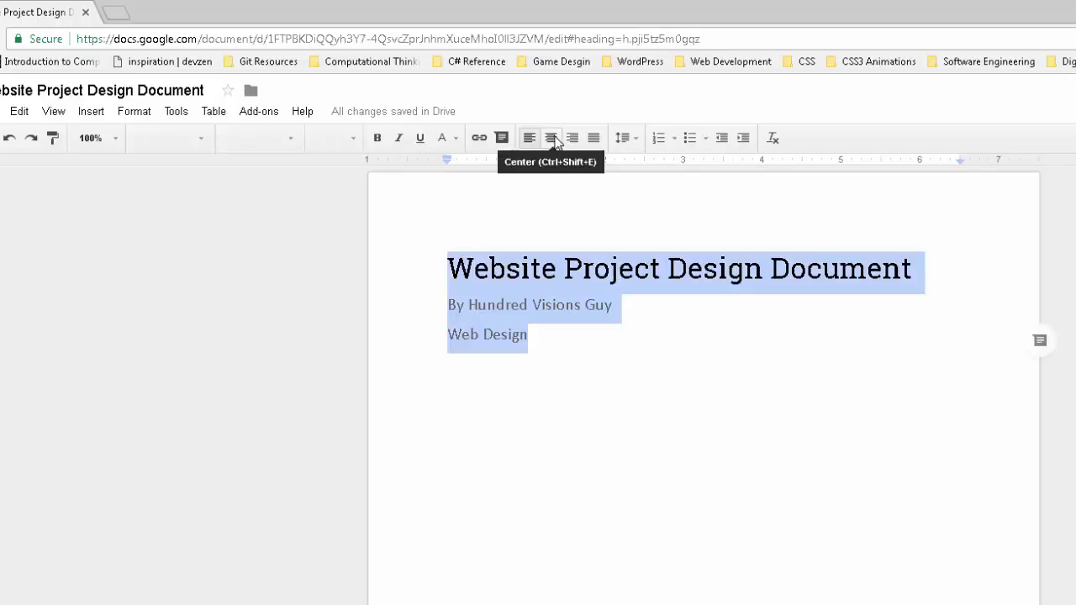
{"action": "left_click", "coordinate": [551, 138]}
{"action": "left_click", "coordinate": [661, 415]}
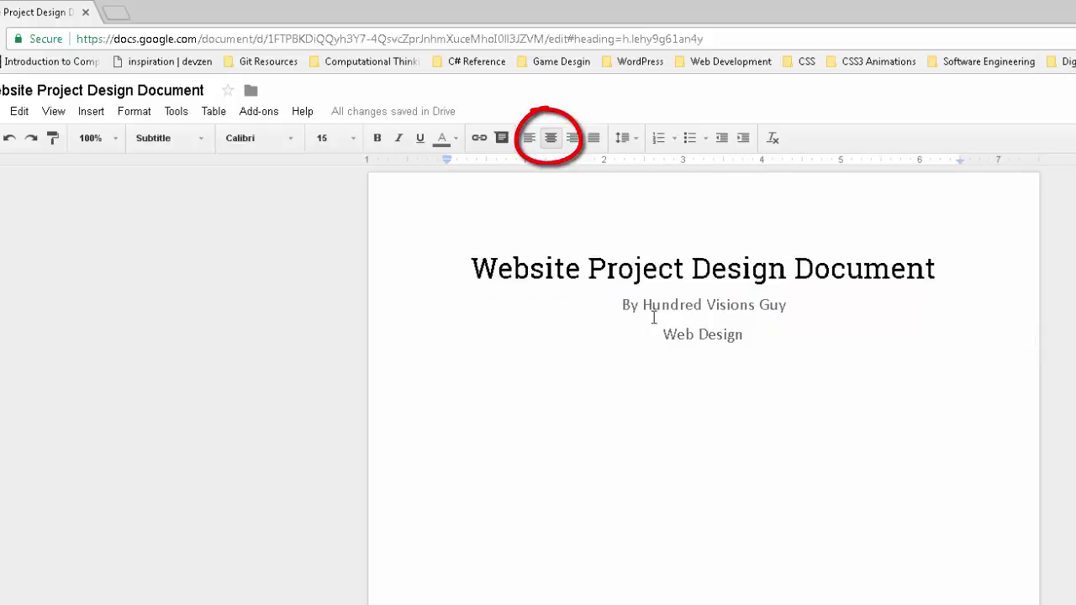
{"action": "left_click", "coordinate": [623, 304]}
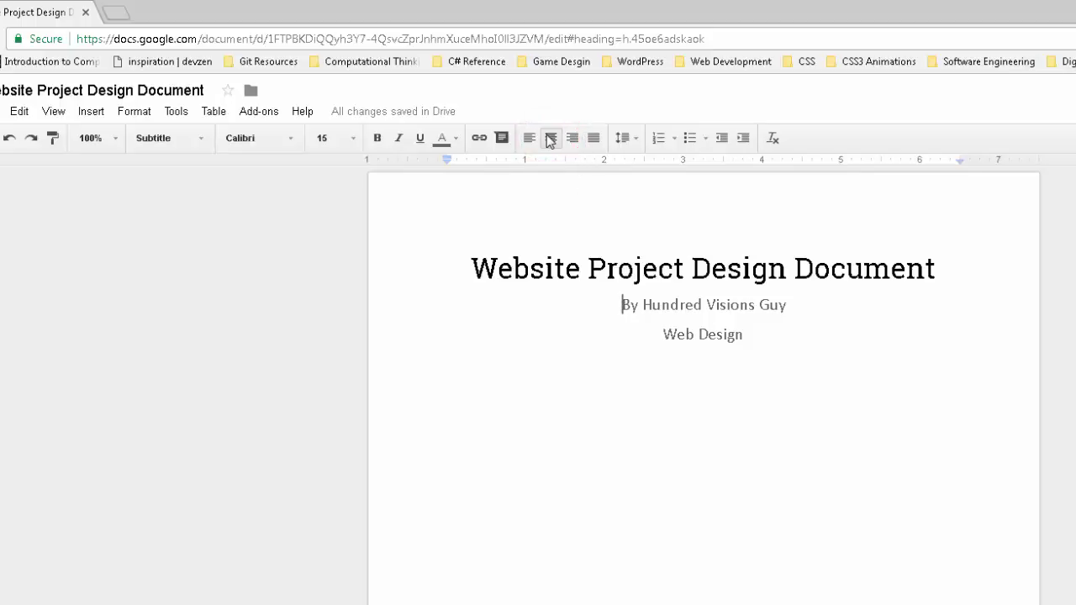
{"action": "left_click", "coordinate": [1023, 379]}
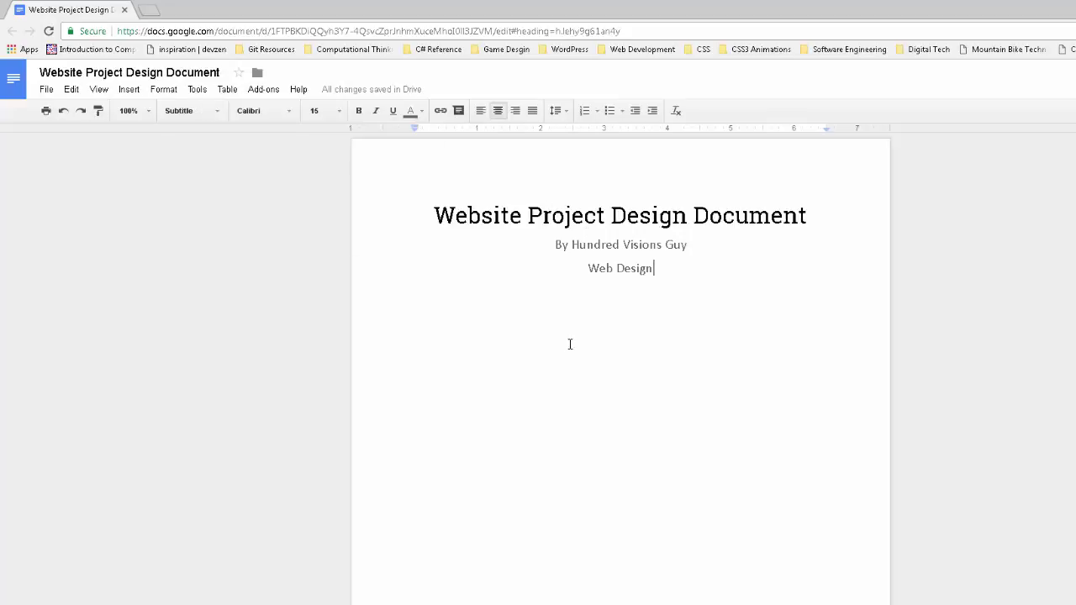
- Configure the page setup with Letter (8.5" x 11") paper and a light blue-grey page colour
{"action": "left_click", "coordinate": [47, 90]}
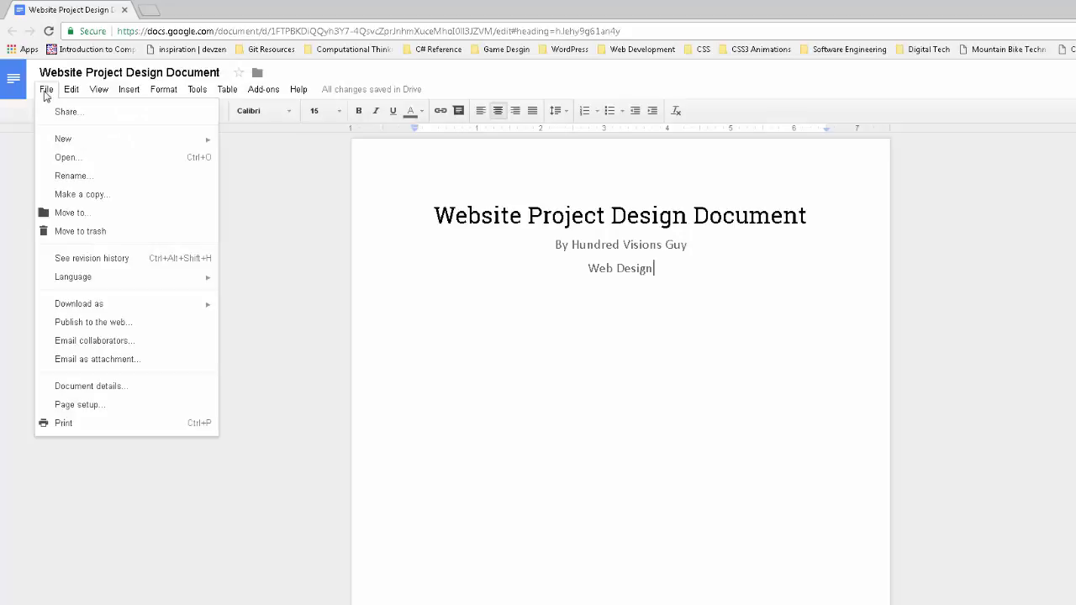
{"action": "left_click", "coordinate": [80, 405]}
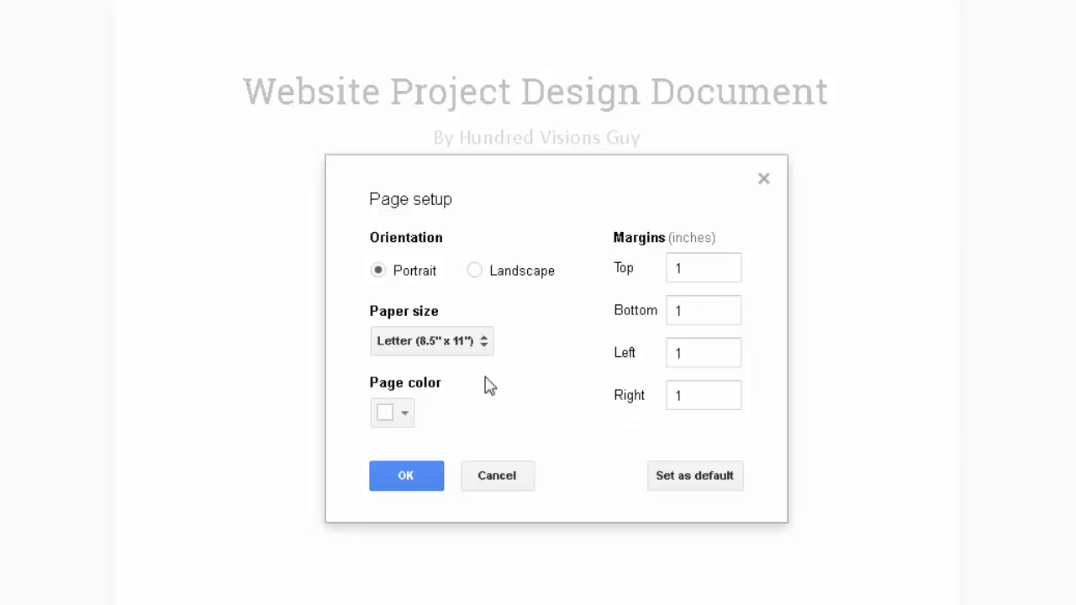
{"action": "left_click", "coordinate": [408, 354]}
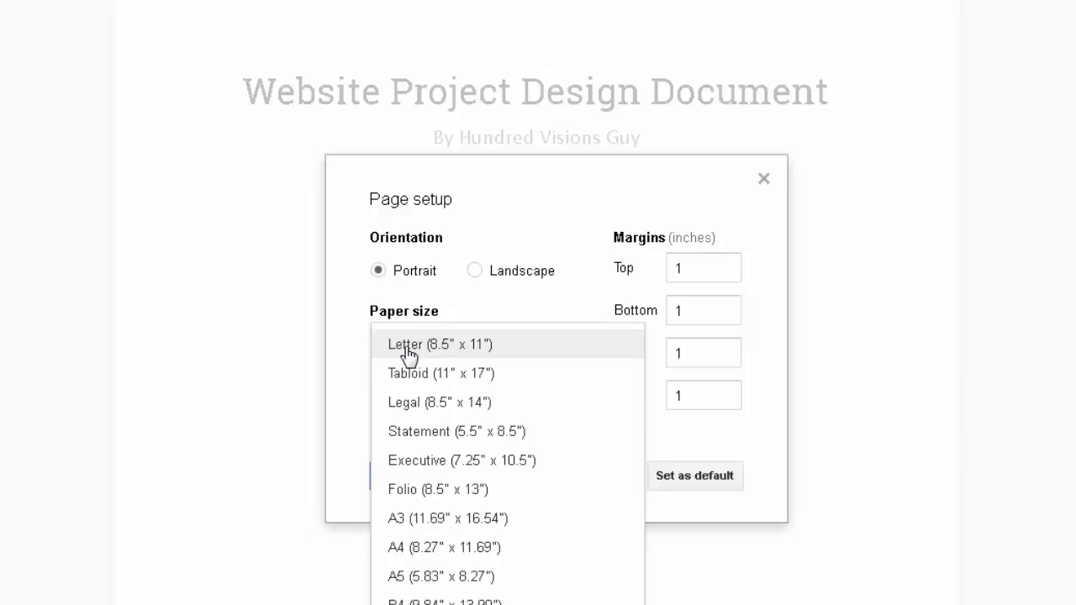
{"action": "left_click", "coordinate": [408, 354]}
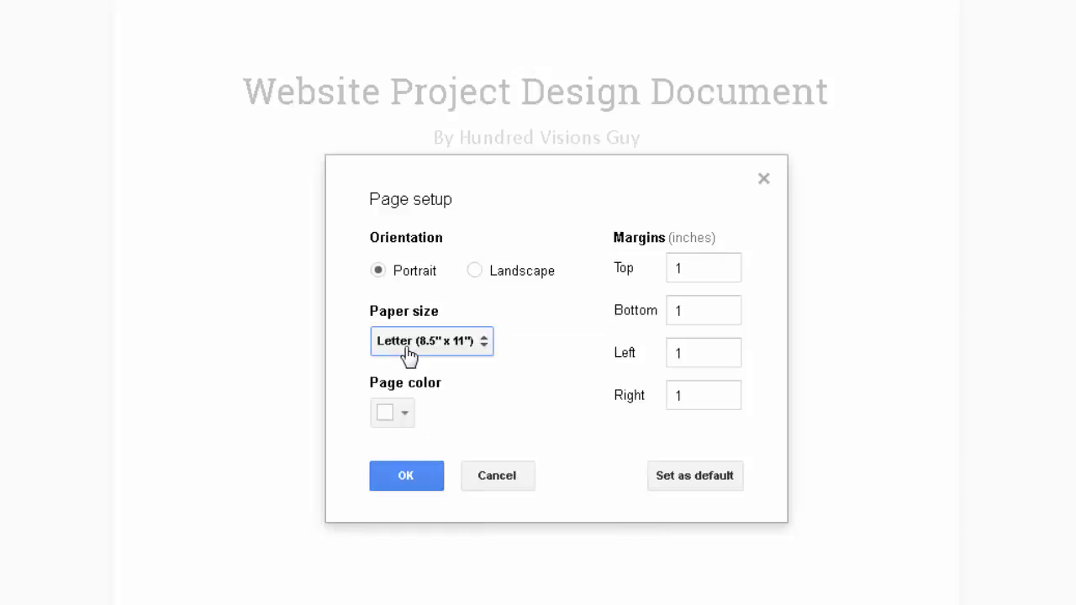
{"action": "left_click", "coordinate": [403, 423]}
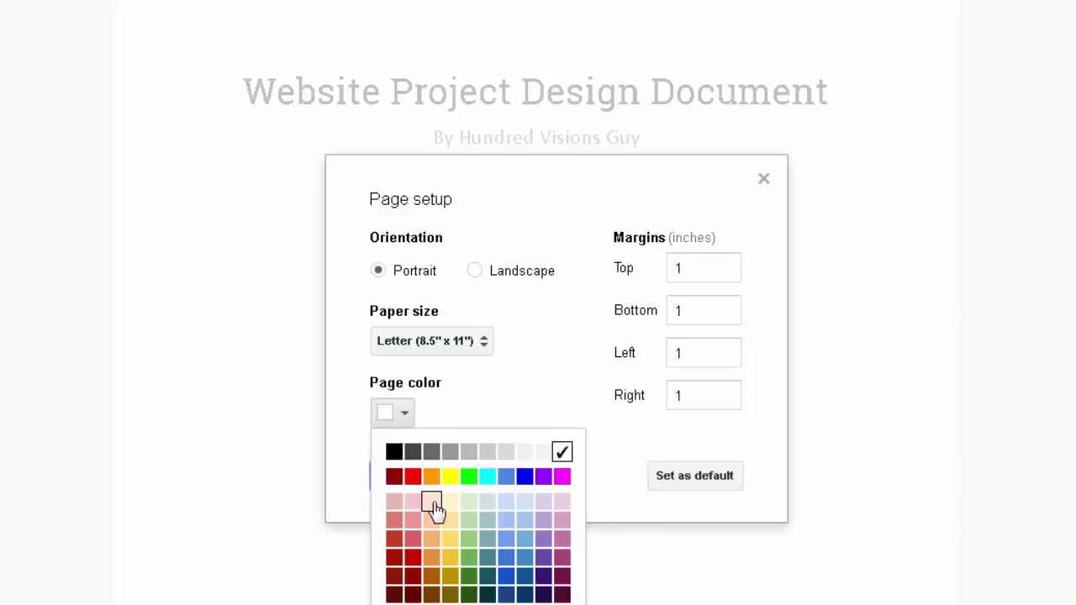
{"action": "left_click", "coordinate": [490, 503]}
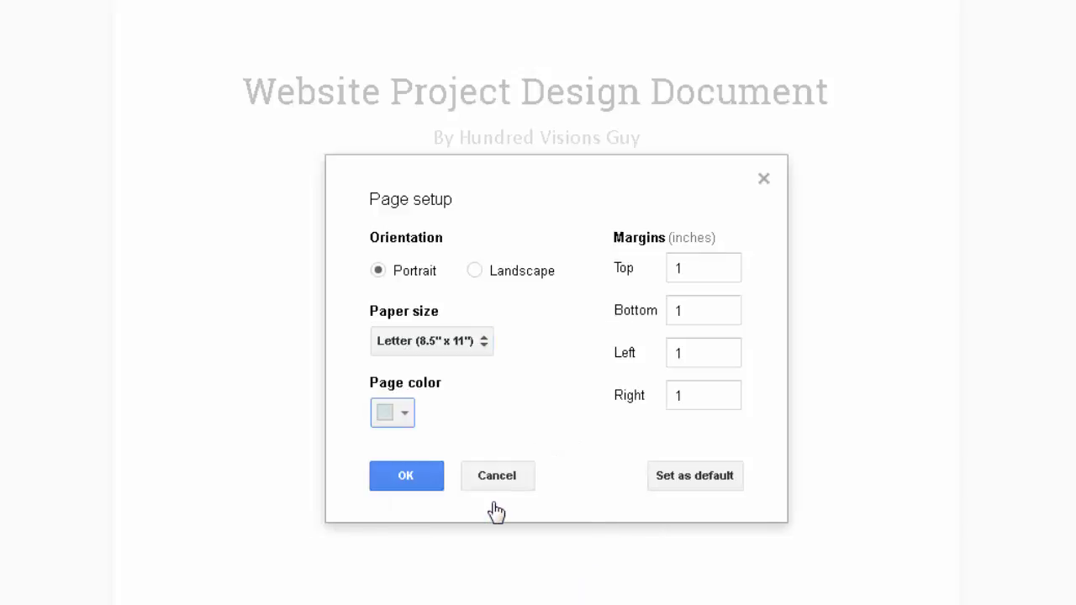
{"action": "left_click", "coordinate": [415, 481]}
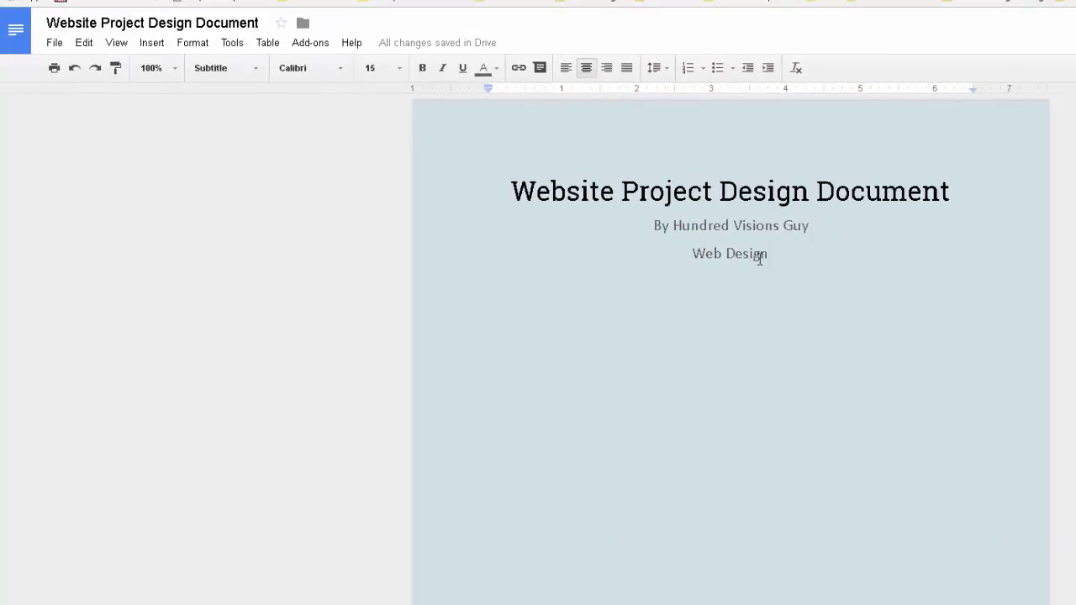
- Insert a page break after the "Web Design" line on the title page
{"action": "left_click_drag", "start_coordinate": [778, 254], "coordinate": [496, 166]}
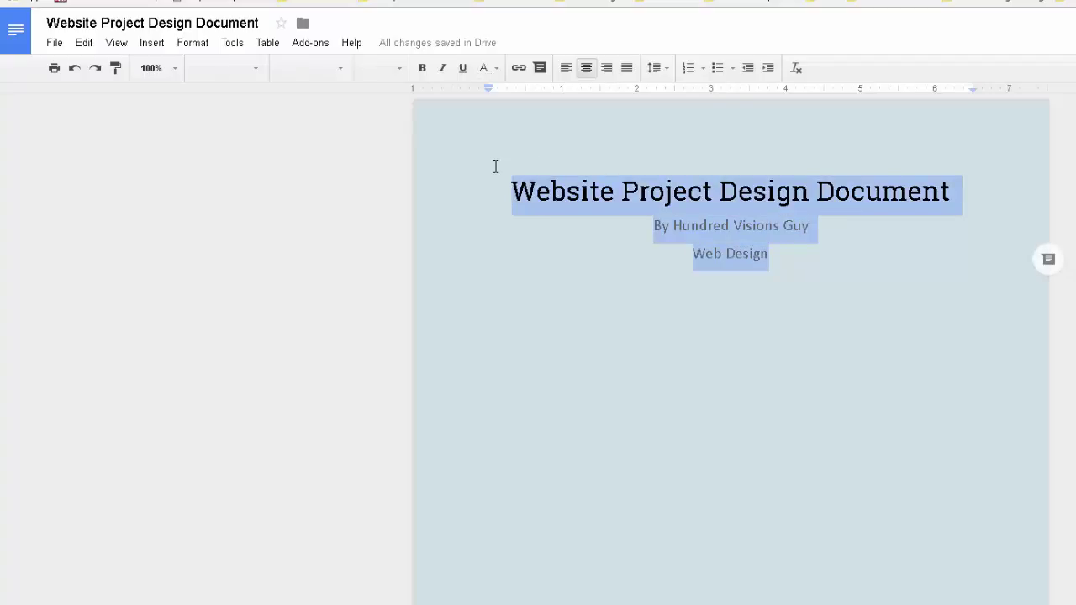
{"action": "left_click", "coordinate": [782, 268]}
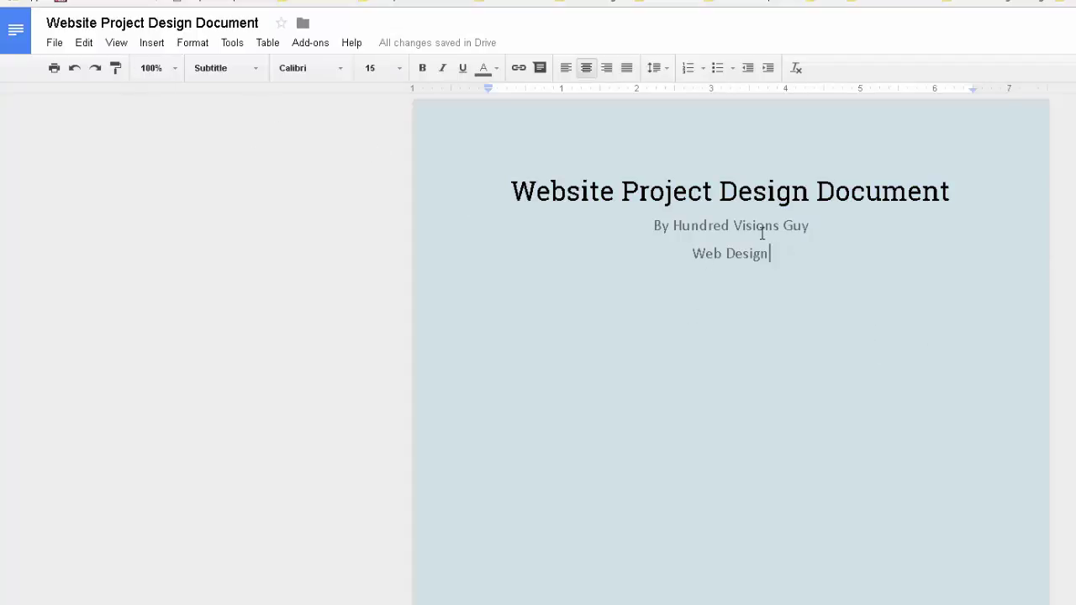
{"action": "triple_click", "coordinate": [816, 249]}
{"action": "left_click", "coordinate": [809, 253]}
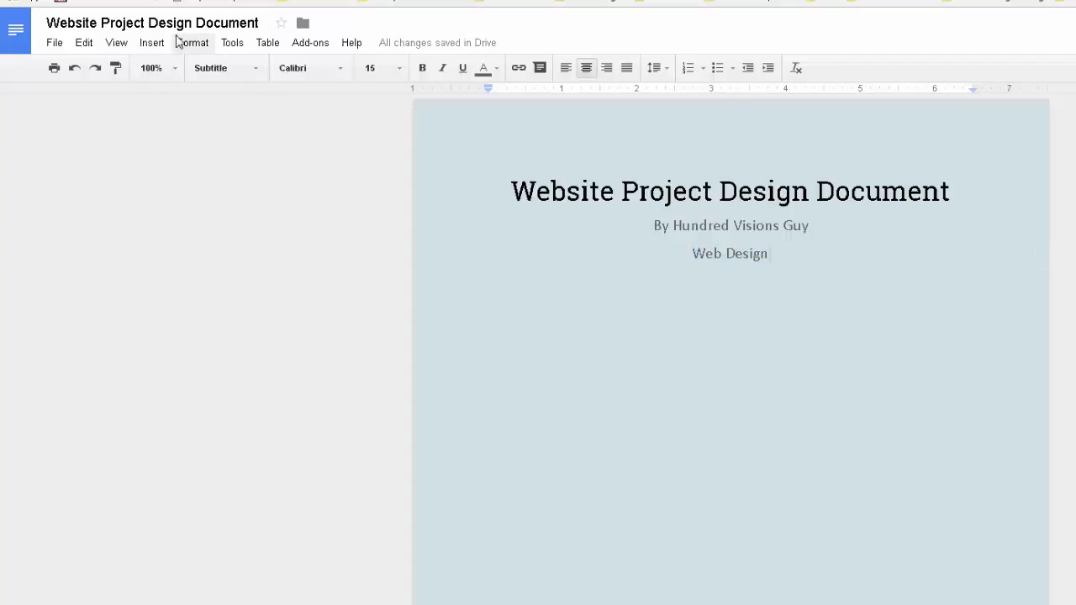
{"action": "left_click", "coordinate": [151, 42]}
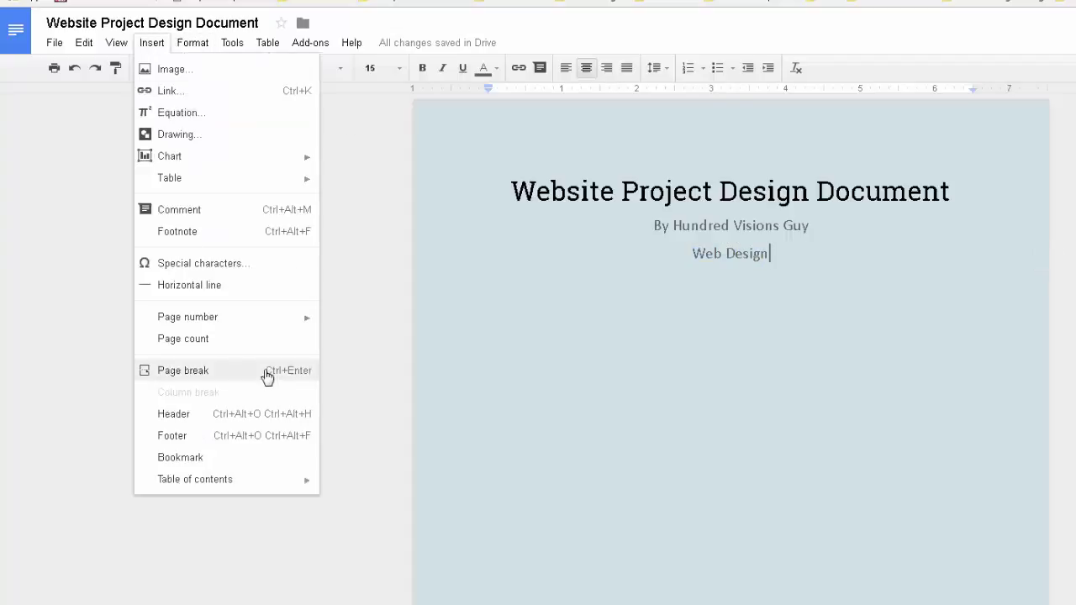
{"action": "left_click", "coordinate": [183, 370]}
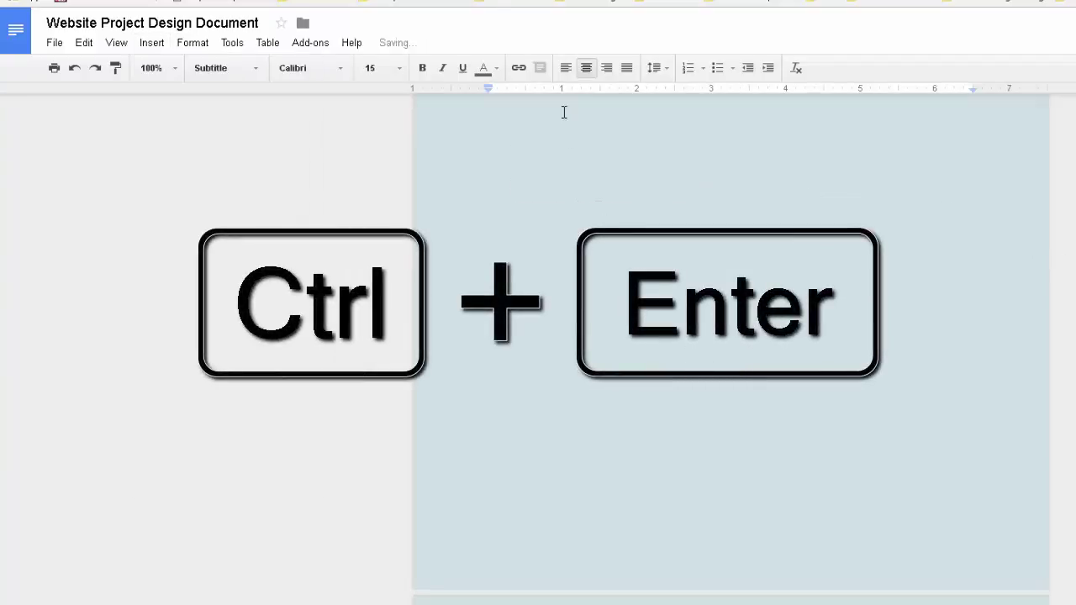
- Left-align the first line of the new page and enter "Table of Contents" there
{"action": "left_click", "coordinate": [566, 67]}
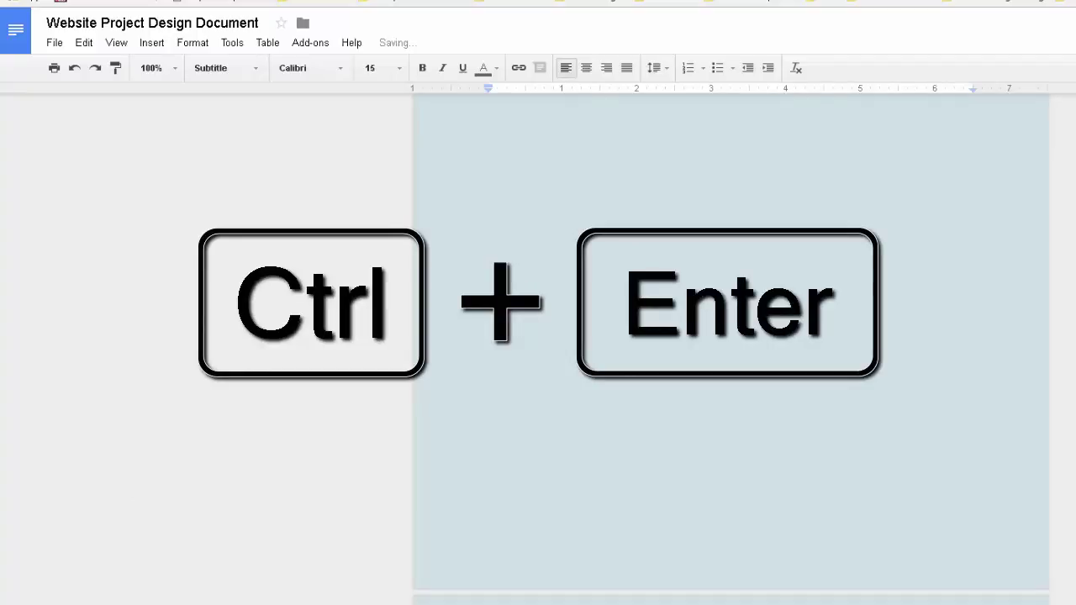
{"action": "type", "text": "Table "}
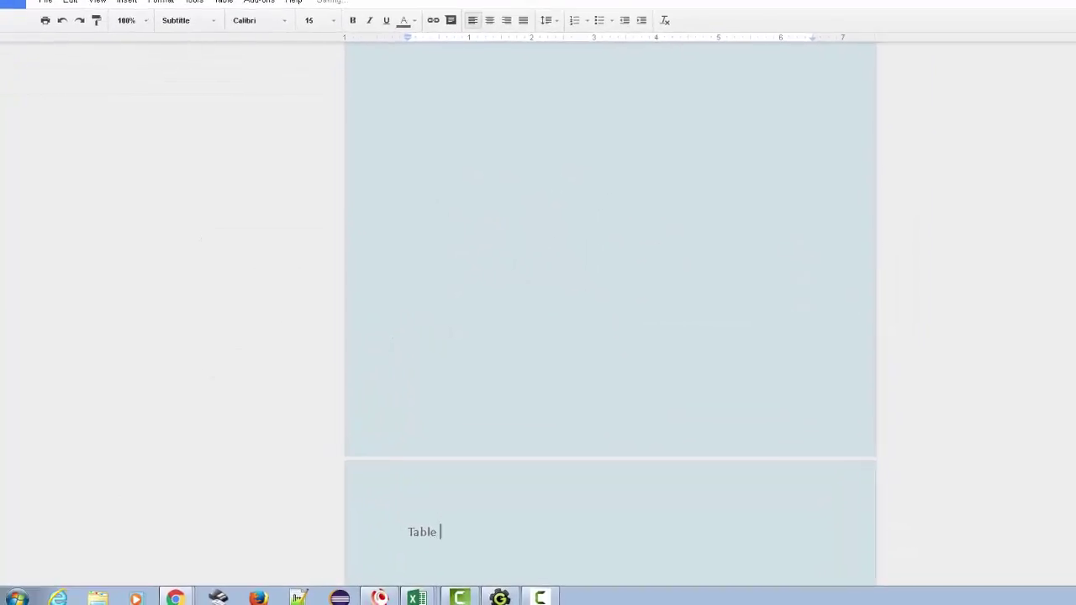
{"action": "type", "text": "of Contents"}
- Apply the Heading 1 style to the "Table of Contents" line and set its font to Roboto Slab
{"action": "left_click_drag", "start_coordinate": [553, 531], "coordinate": [397, 529]}
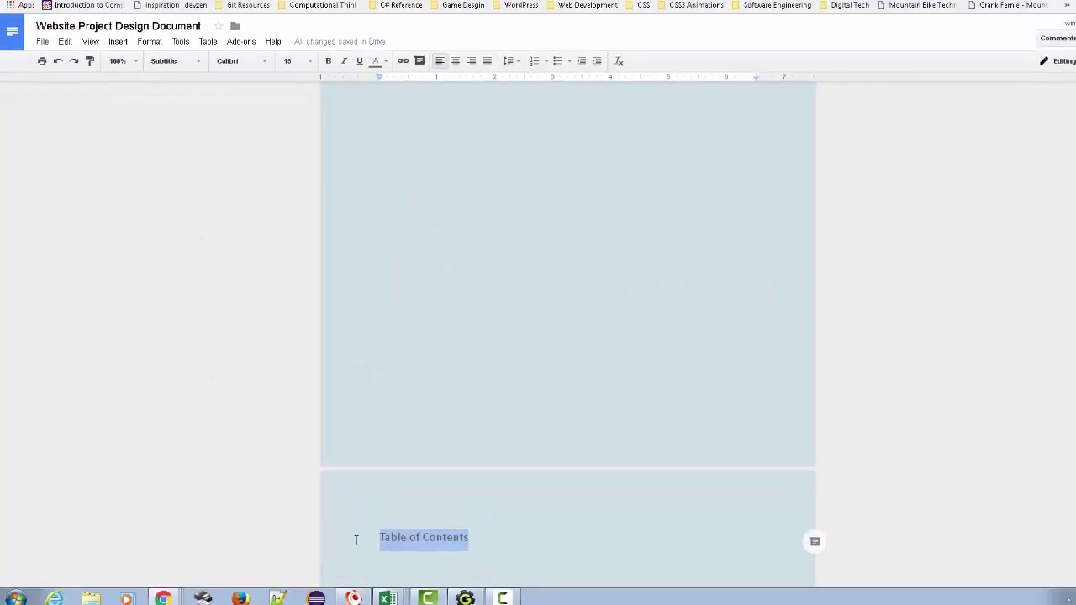
{"action": "left_click", "coordinate": [169, 62]}
{"action": "left_click", "coordinate": [202, 195]}
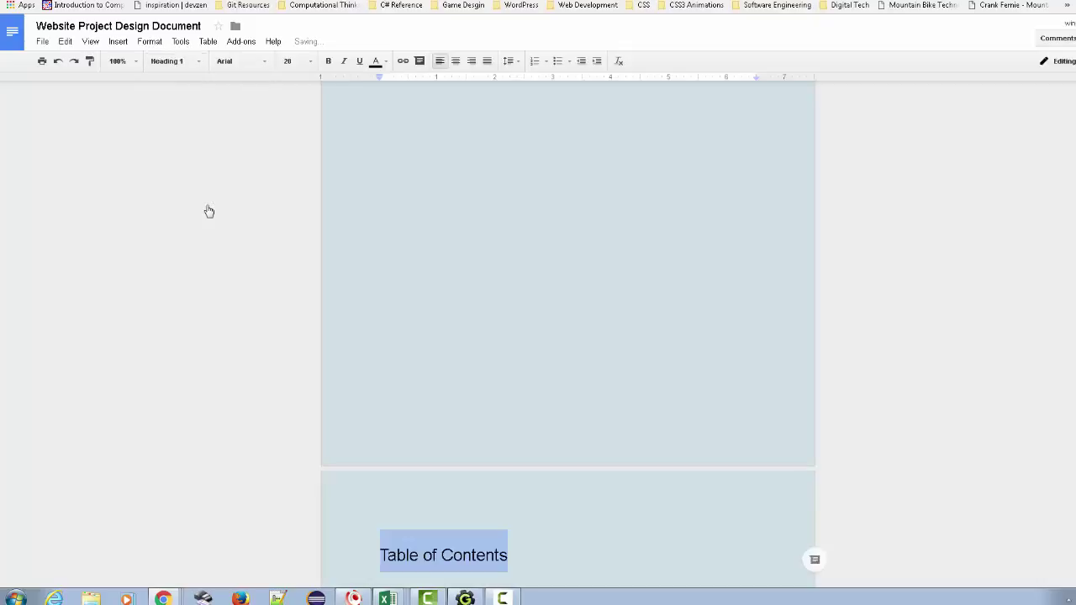
{"action": "left_click", "coordinate": [262, 66]}
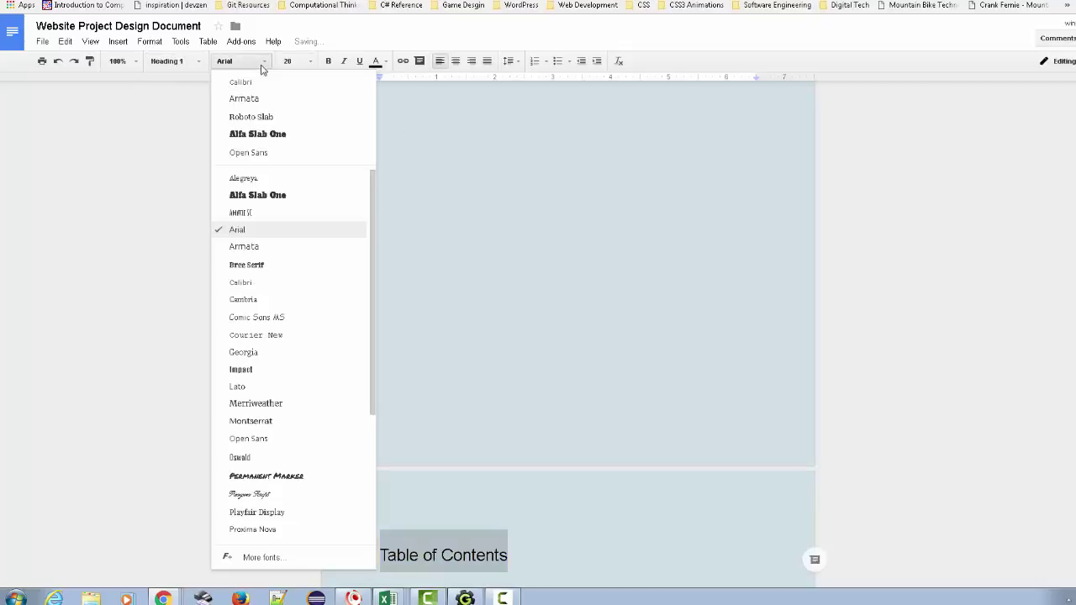
{"action": "left_click", "coordinate": [274, 120]}
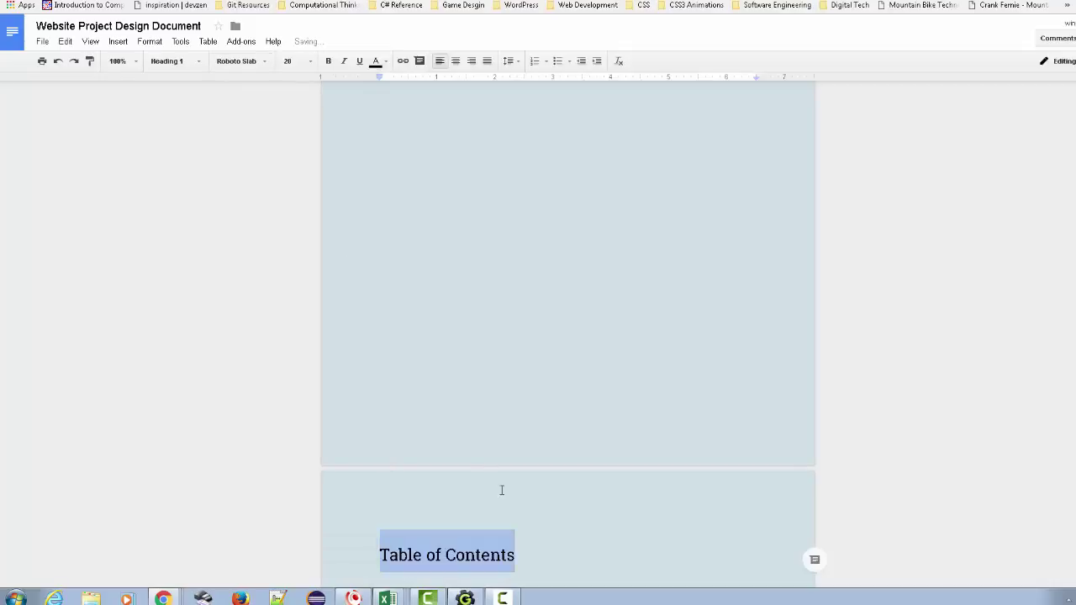
- Update the Heading 1 paragraph style to match the "Table of Contents" heading's Roboto Slab formatting
{"action": "left_click", "coordinate": [517, 553]}
{"action": "left_click_drag", "start_coordinate": [517, 553], "coordinate": [376, 552]}
{"action": "left_click", "coordinate": [200, 64]}
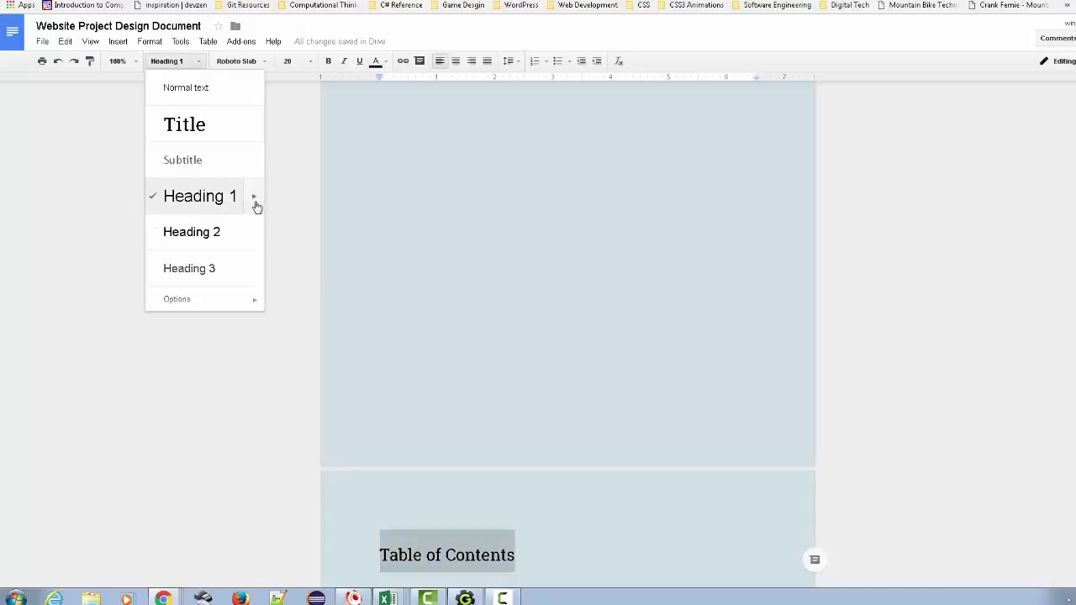
{"action": "mouse_move", "coordinate": [257, 206]}
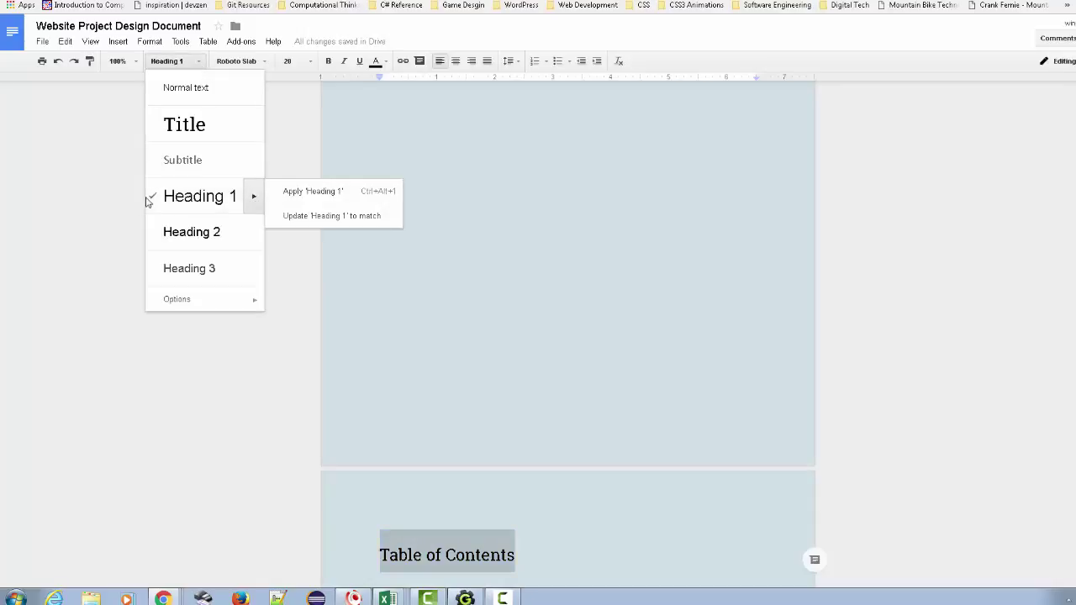
{"action": "left_click", "coordinate": [348, 220]}
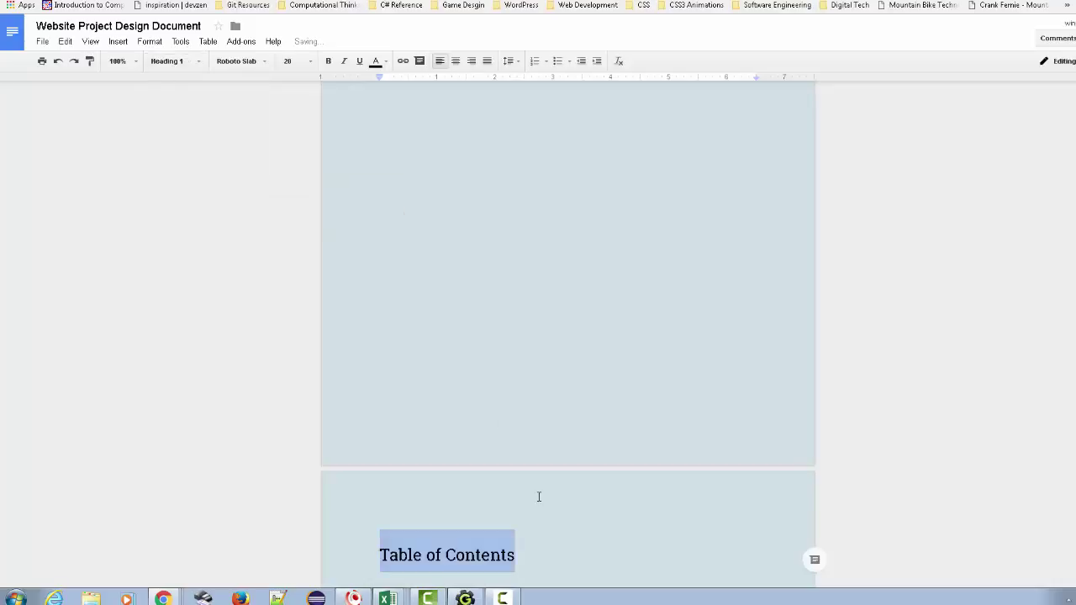
- Insert an automatic table of contents with page numbers on a new line below the "Table of Contents" heading
{"action": "left_click", "coordinate": [522, 555]}
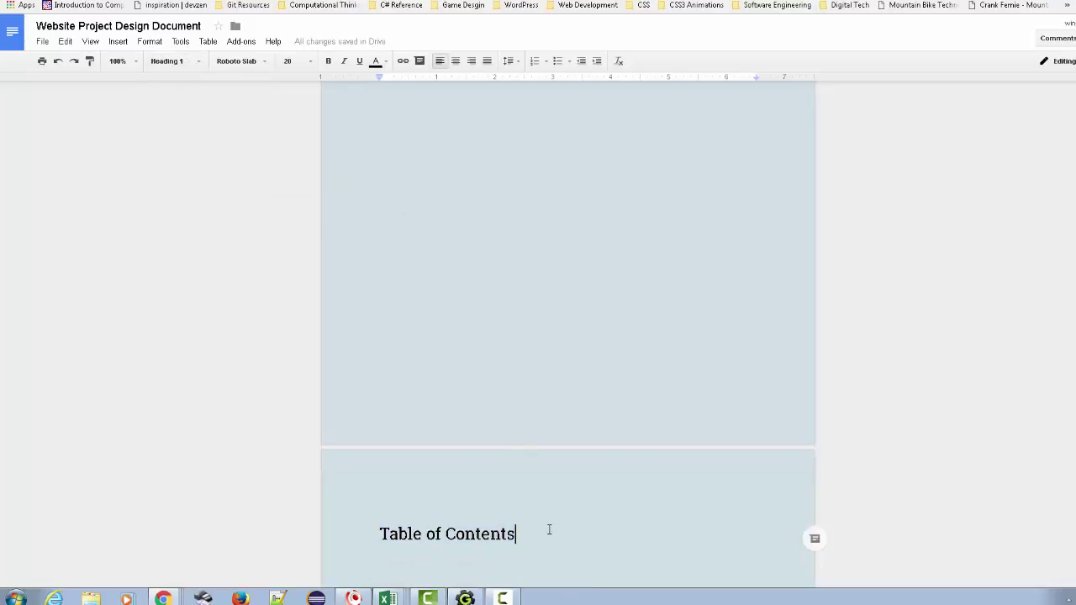
{"action": "key", "text": "Return"}
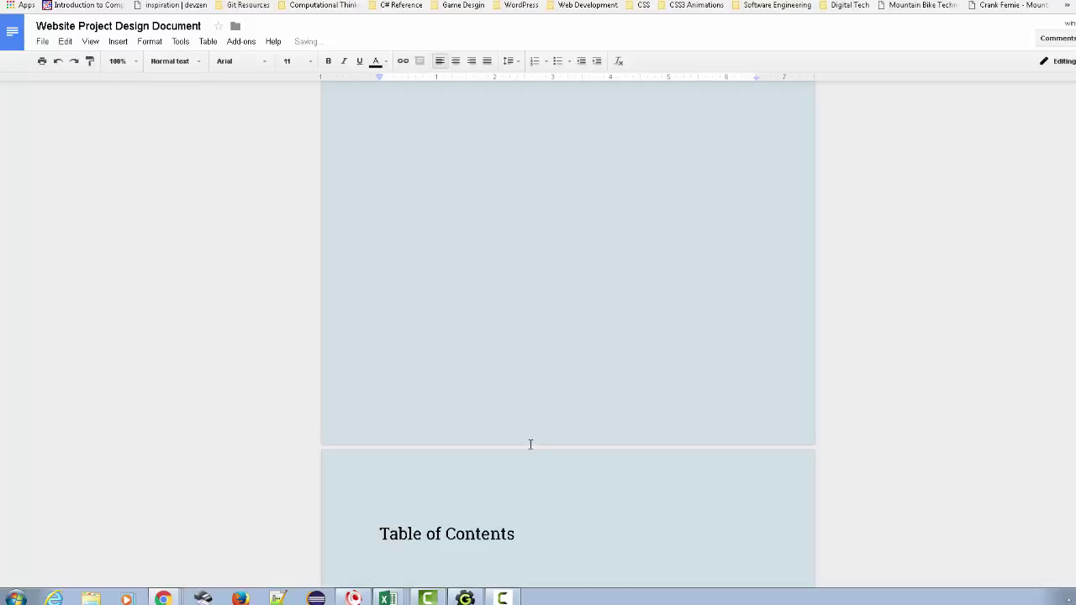
{"action": "left_click", "coordinate": [118, 41]}
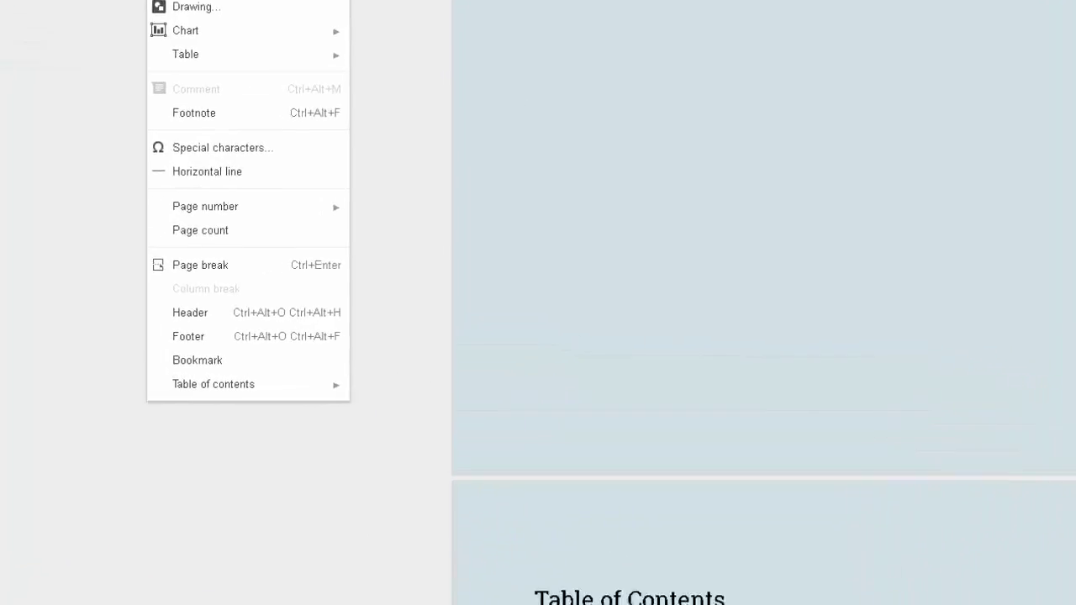
{"action": "mouse_move", "coordinate": [246, 390]}
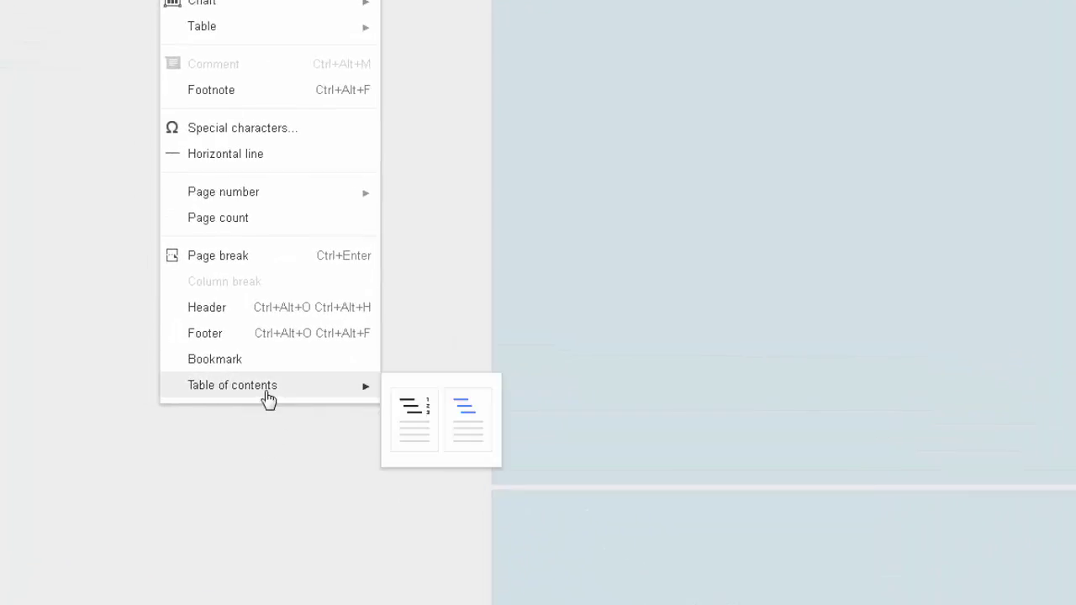
{"action": "left_click", "coordinate": [407, 420]}
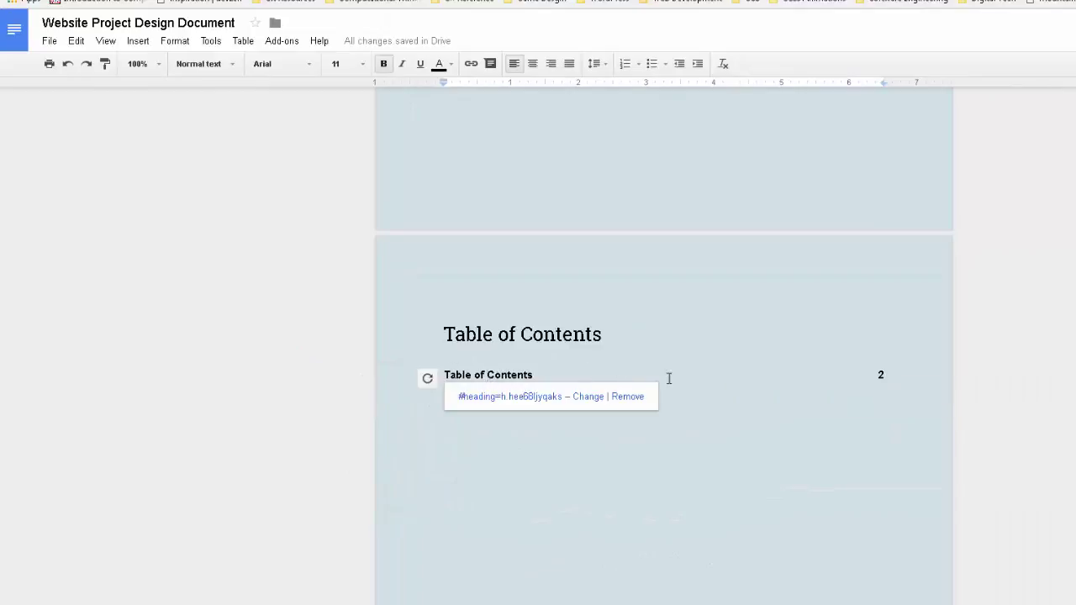
- Examine the page number of the contents entry and the title and subtitle lines on the first page
{"action": "left_click", "coordinate": [910, 385]}
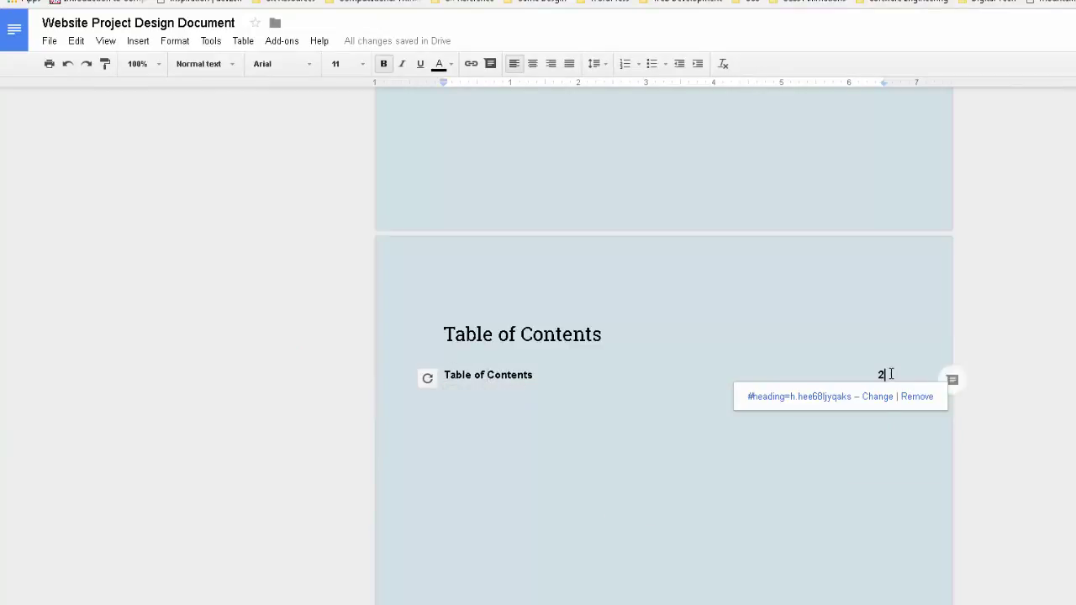
{"action": "scroll", "coordinate": [888, 396], "scroll_direction": "up", "scroll_amount": 7}
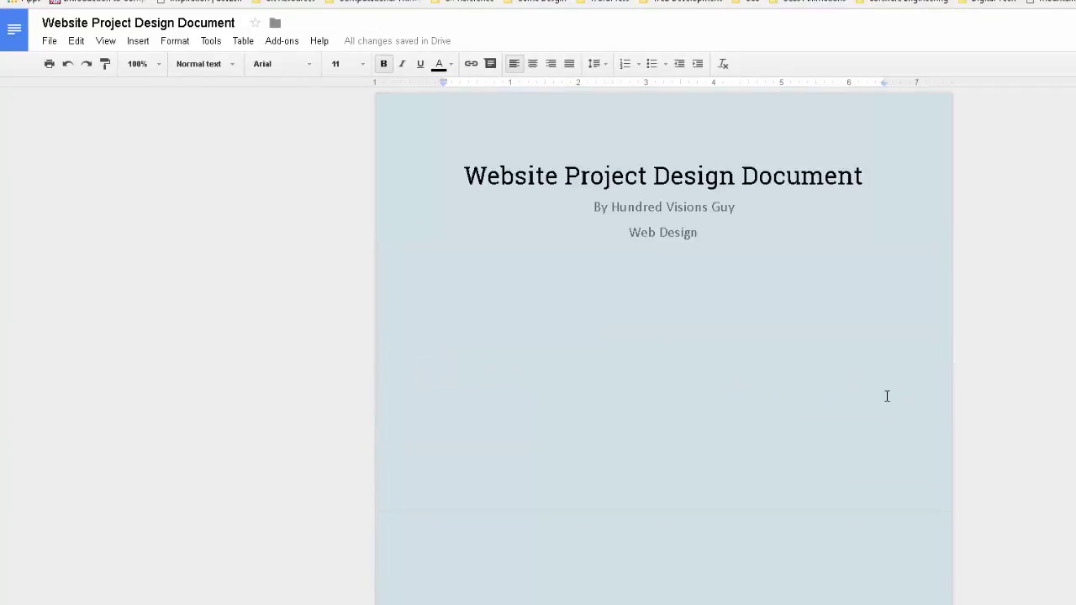
{"action": "left_click_drag", "start_coordinate": [467, 177], "coordinate": [728, 264]}
{"action": "left_click", "coordinate": [725, 267]}
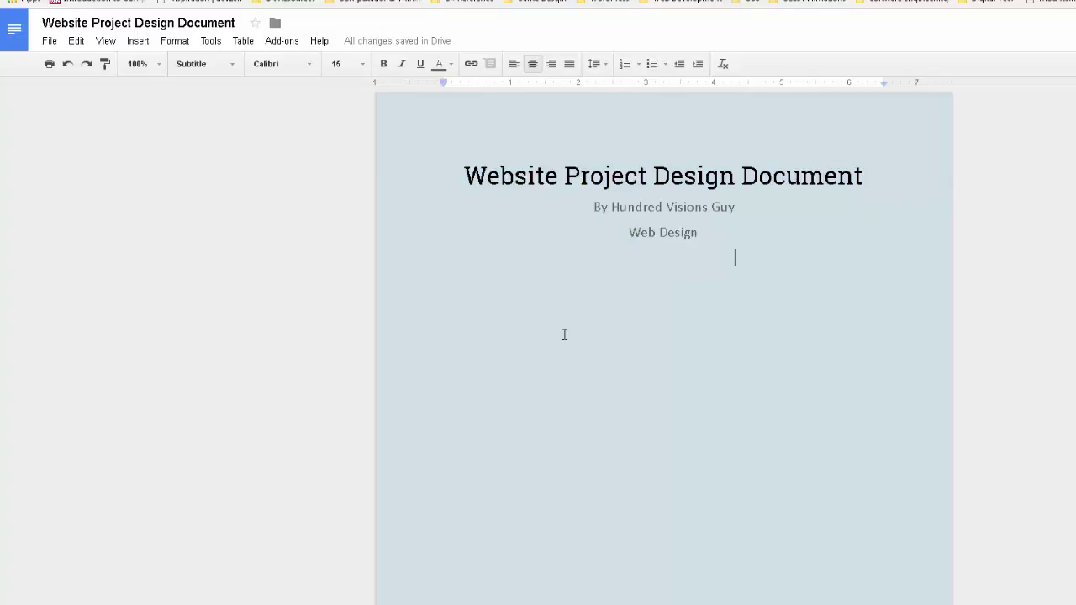
- Insert a header on the Table of Contents page and align it right
{"action": "scroll", "coordinate": [564, 336], "scroll_direction": "down", "scroll_amount": 1}
{"action": "scroll", "coordinate": [564, 336], "scroll_direction": "down", "scroll_amount": 3}
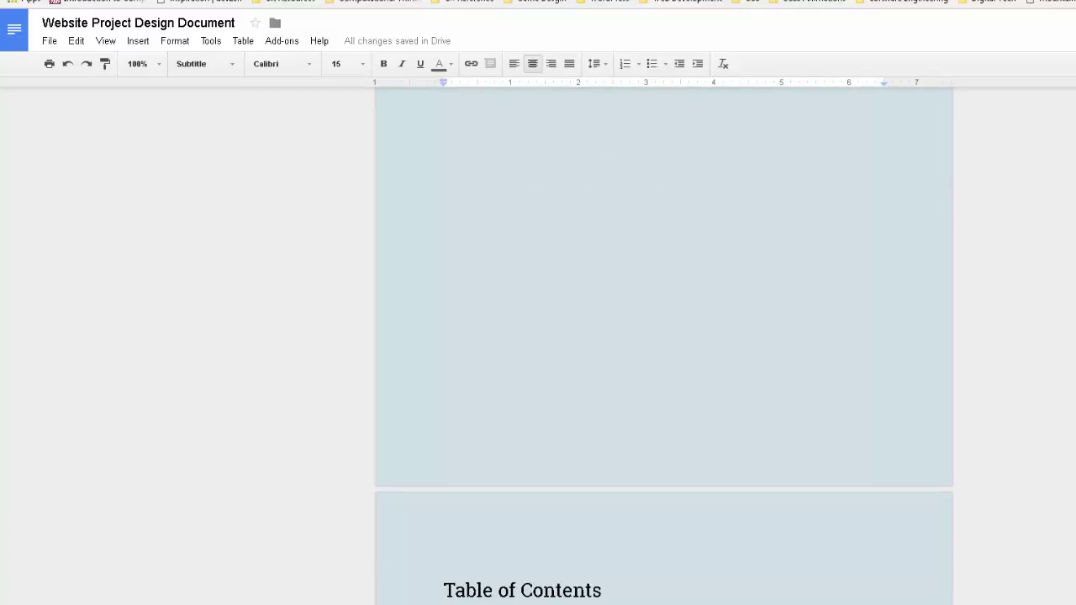
{"action": "key", "text": "Down"}
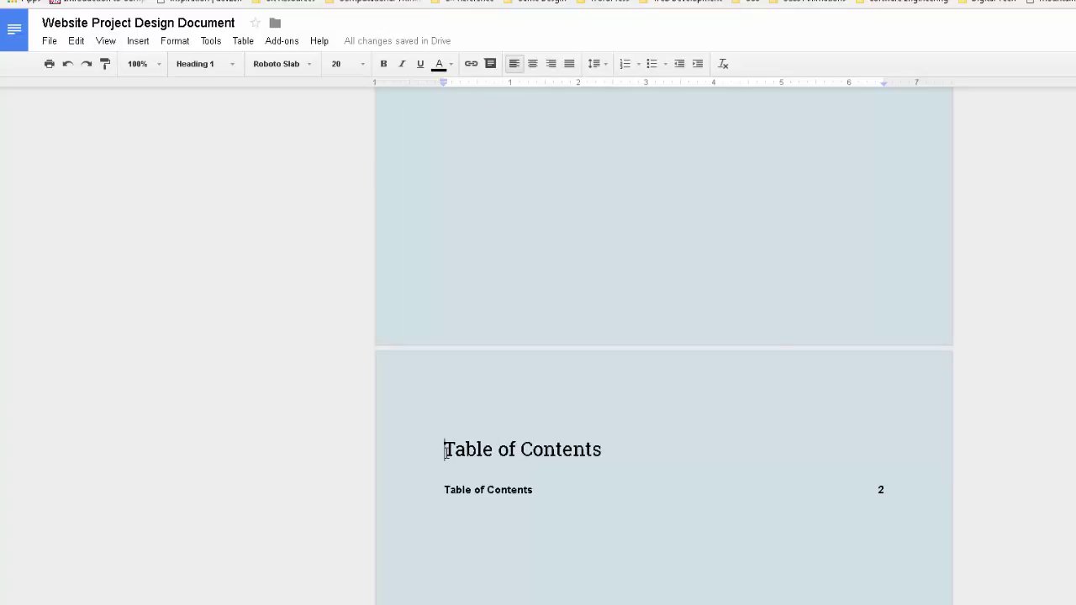
{"action": "left_click", "coordinate": [138, 41]}
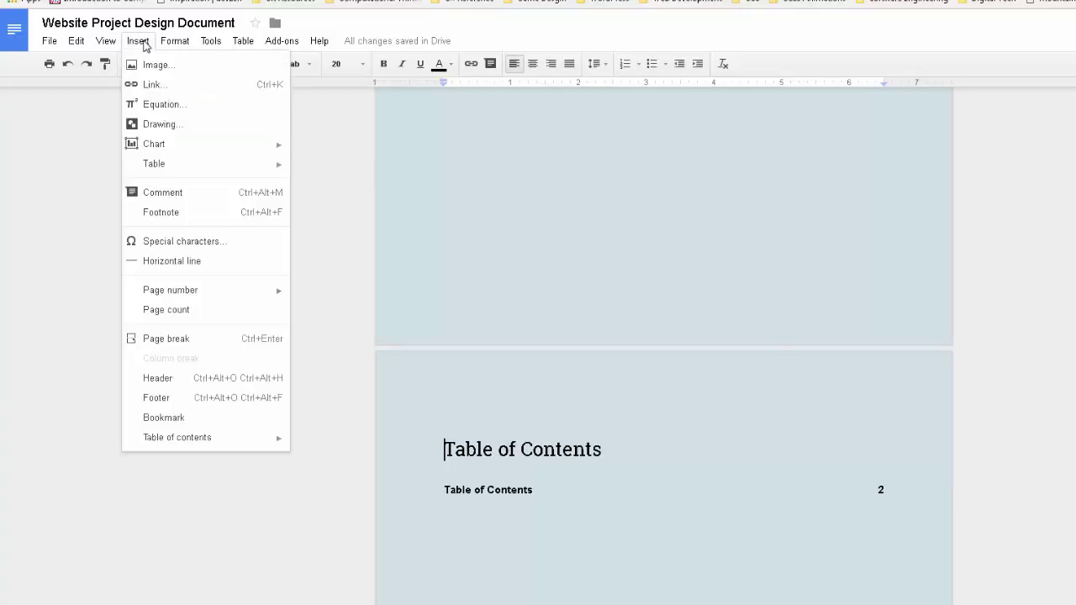
{"action": "left_click", "coordinate": [236, 384]}
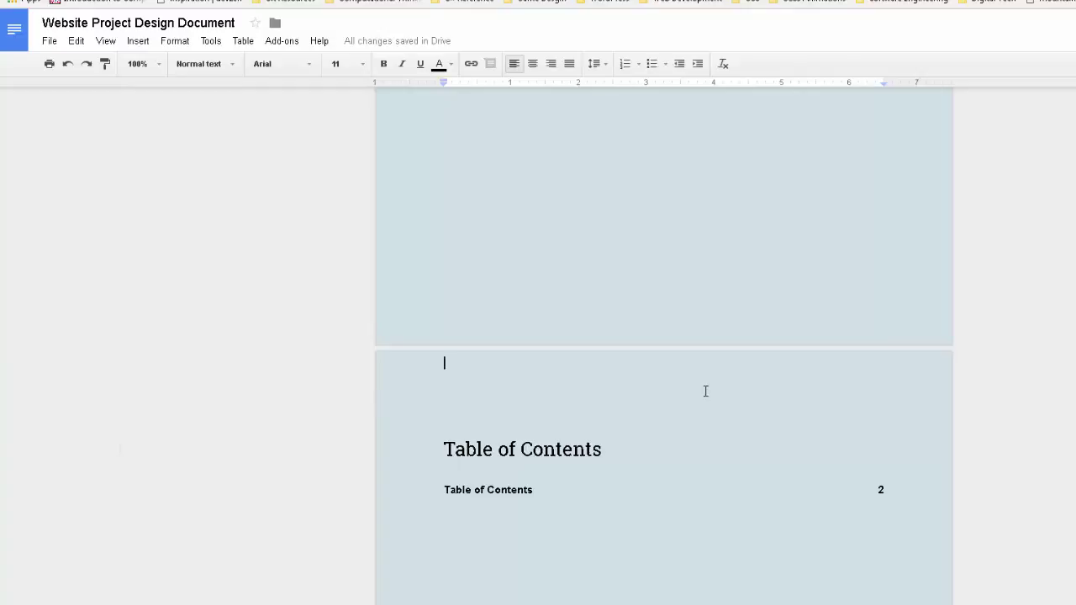
{"action": "left_click", "coordinate": [551, 64]}
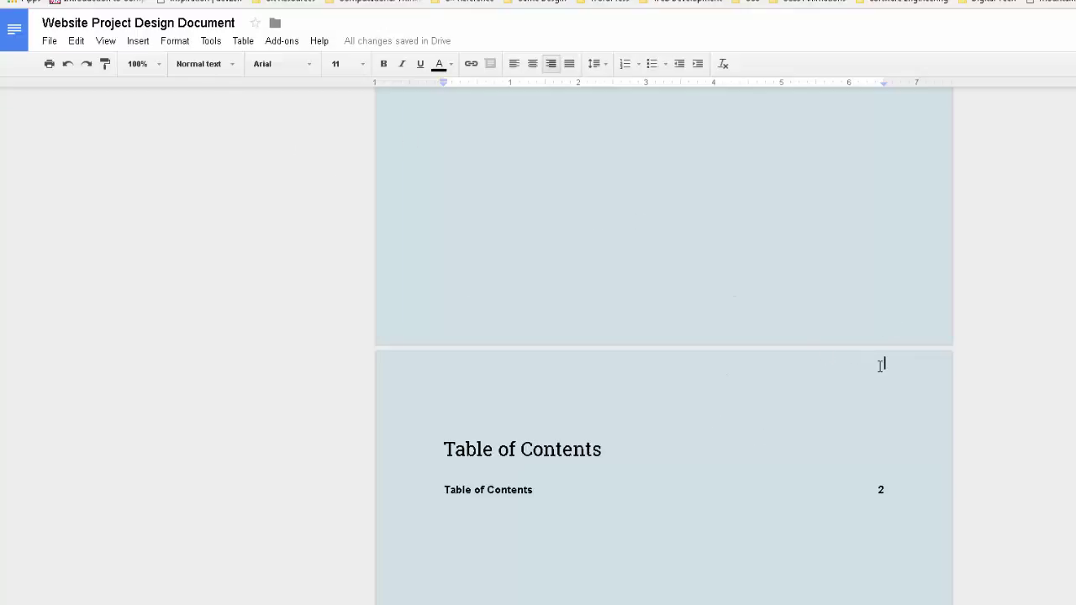
{"action": "left_click", "coordinate": [552, 67]}
- Insert page numbers in the header using the layout that skips the first page
{"action": "left_click", "coordinate": [135, 40]}
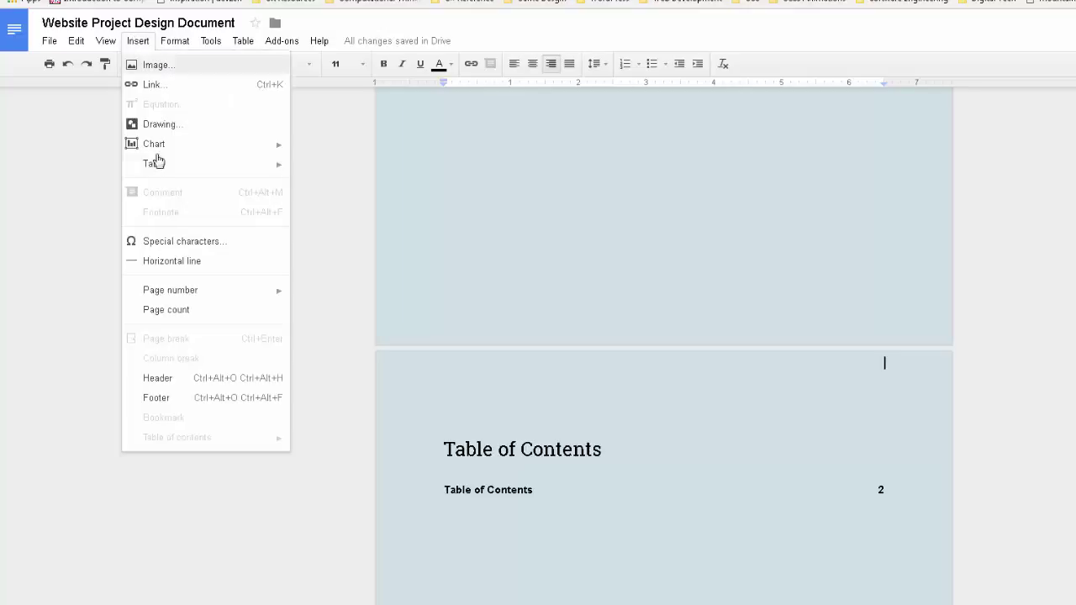
{"action": "mouse_move", "coordinate": [190, 292]}
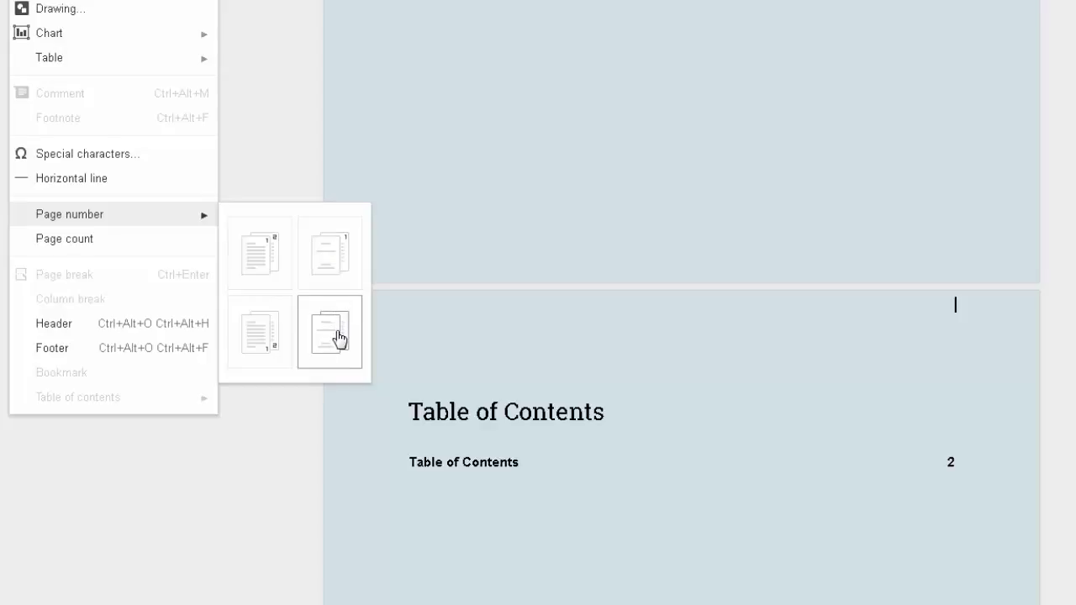
{"action": "left_click", "coordinate": [339, 257]}
{"action": "left_click", "coordinate": [629, 492]}
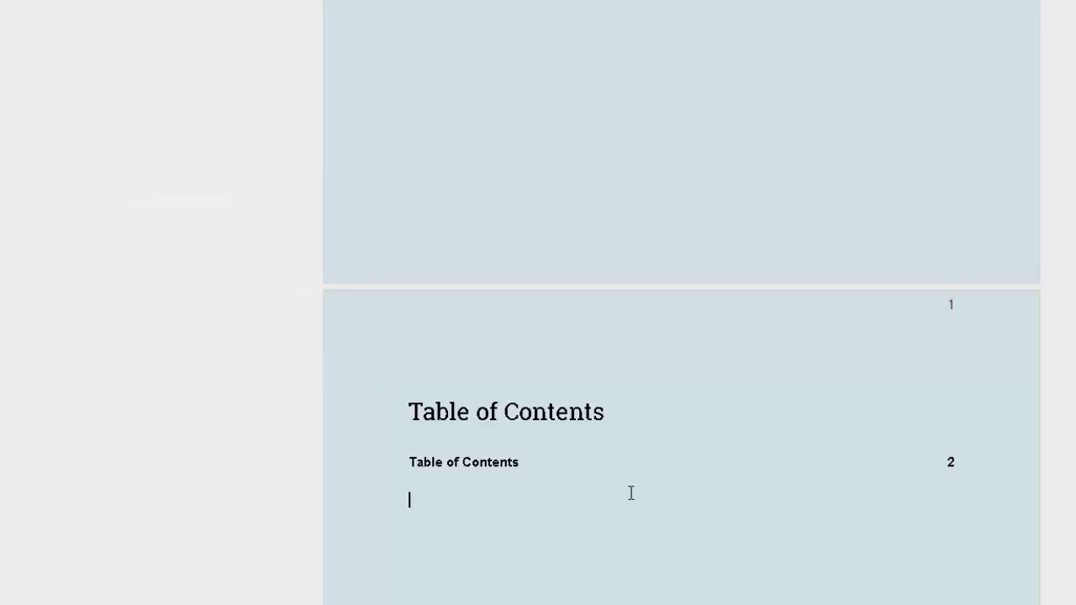
- Update the table of contents so its page numbers match the new numbering, and check its entry
{"action": "left_click", "coordinate": [508, 462]}
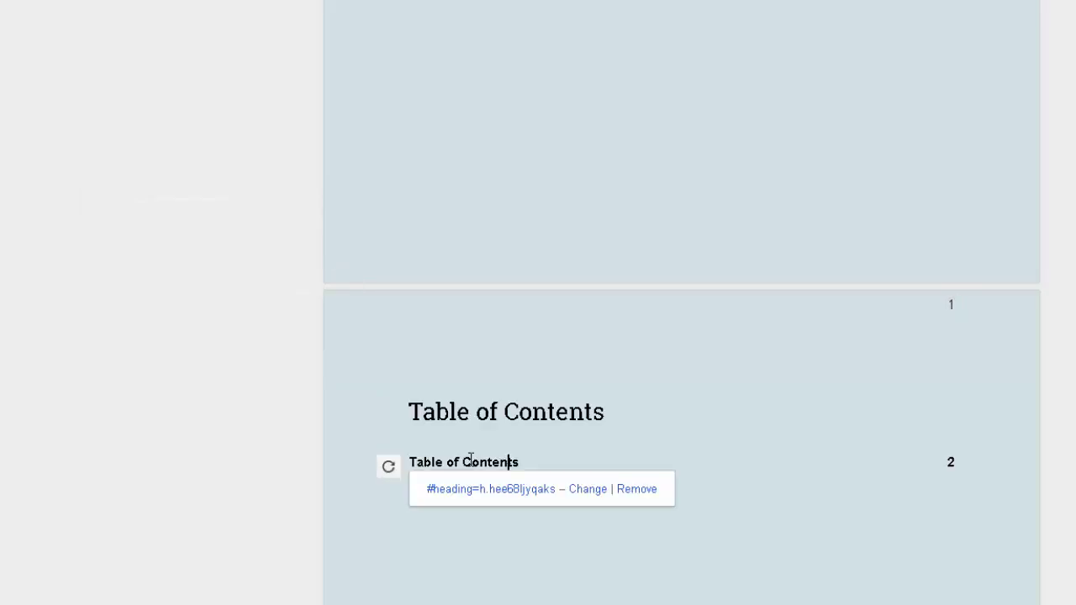
{"action": "left_click", "coordinate": [390, 467]}
{"action": "left_click_drag", "start_coordinate": [961, 461], "coordinate": [947, 461]}
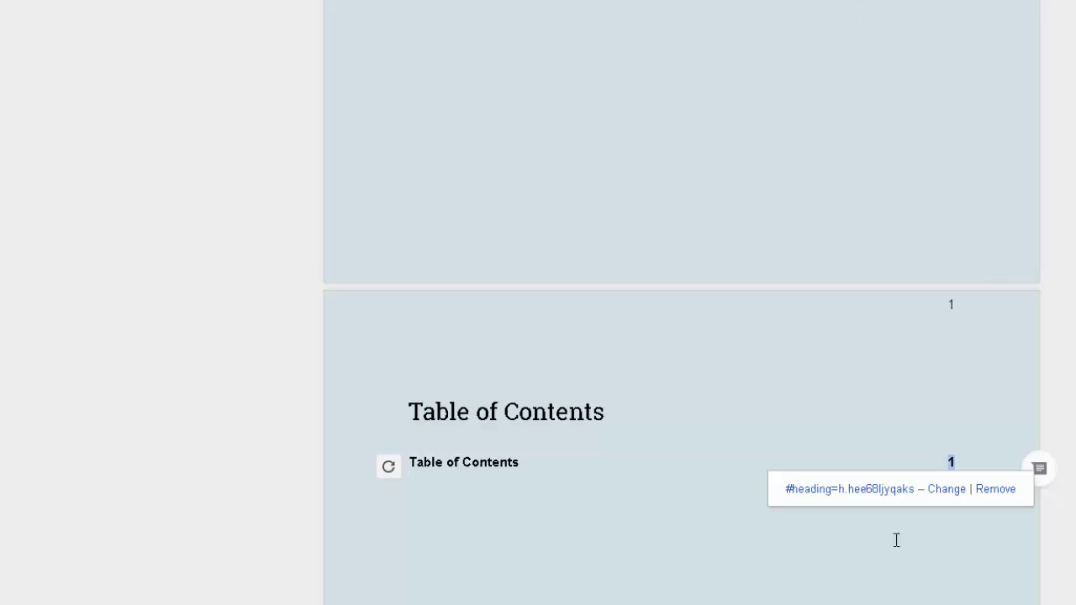
{"action": "left_click", "coordinate": [879, 586]}
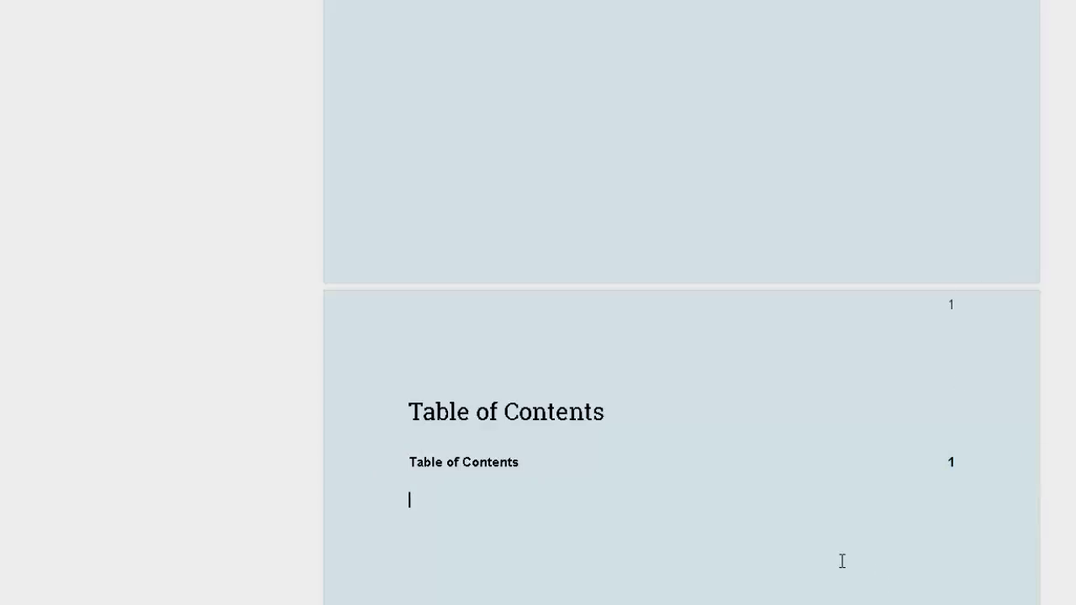
{"action": "scroll", "coordinate": [530, 409], "scroll_direction": "down", "scroll_amount": 2}
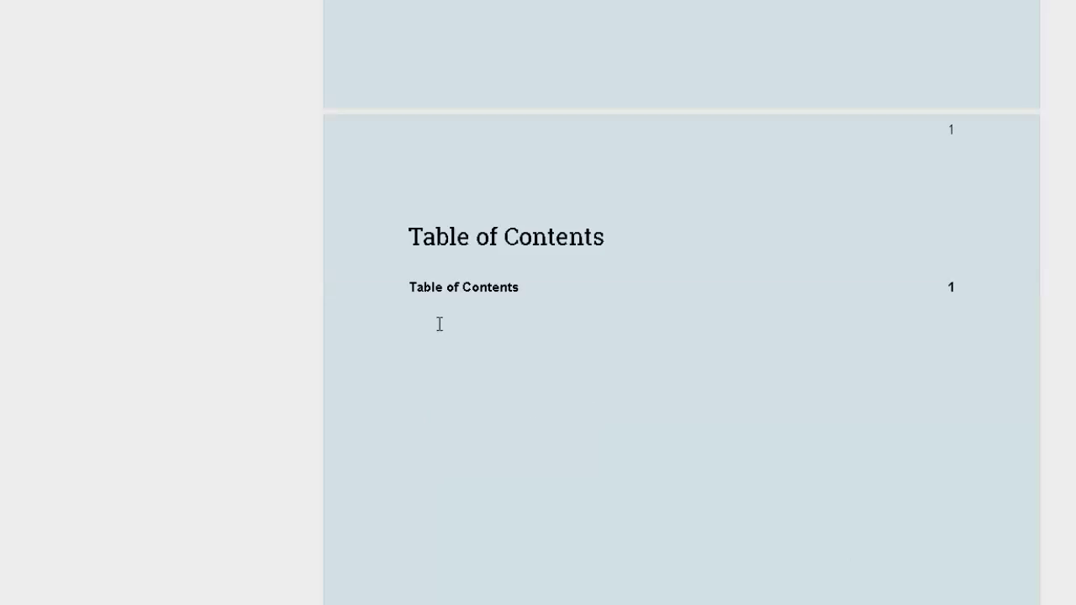
{"action": "left_click", "coordinate": [437, 288]}
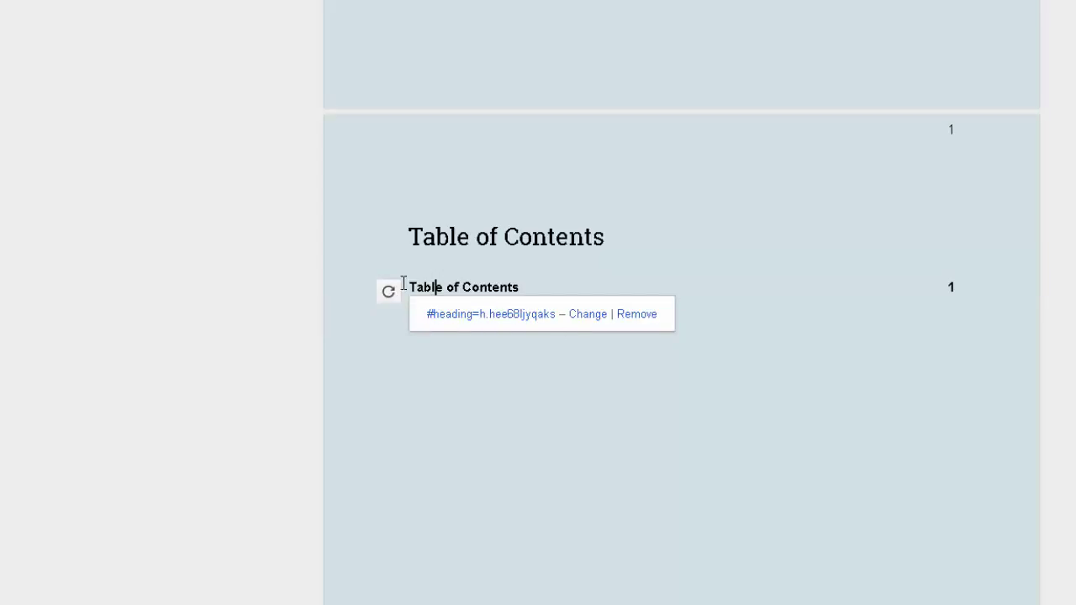
- Start a new page after the table of contents and set its first line to the Heading 1 style
{"action": "left_click", "coordinate": [628, 474]}
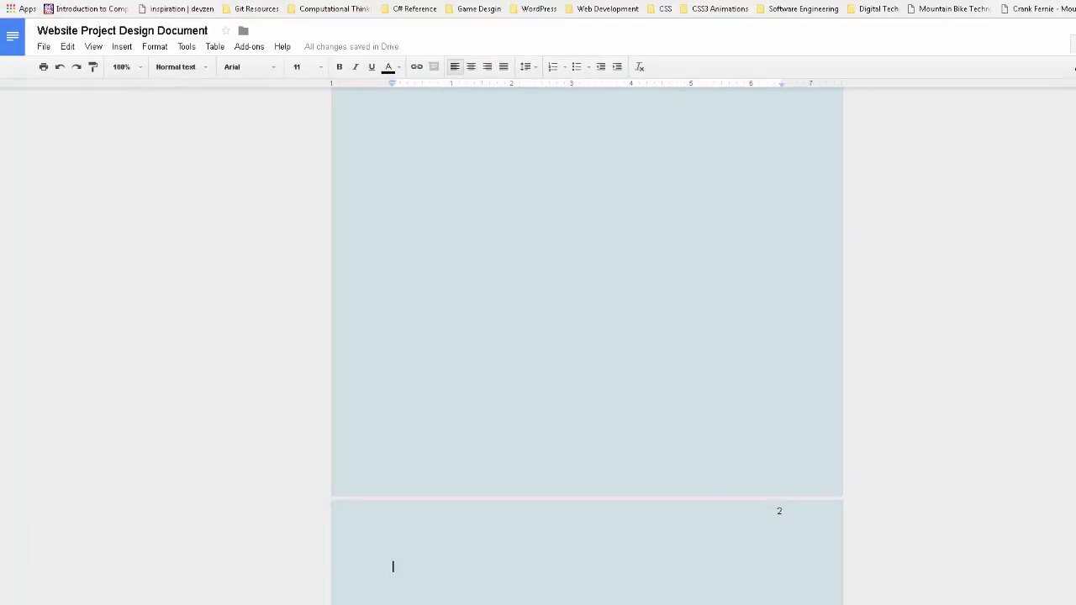
{"action": "scroll", "coordinate": [587, 337], "scroll_direction": "down", "scroll_amount": 3}
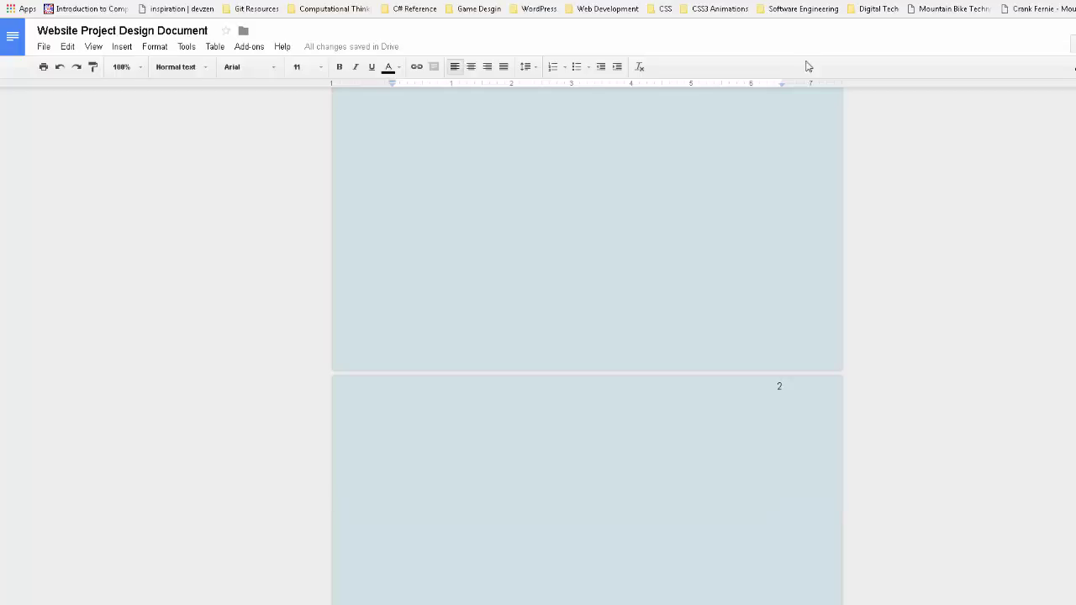
{"action": "left_click", "coordinate": [199, 67]}
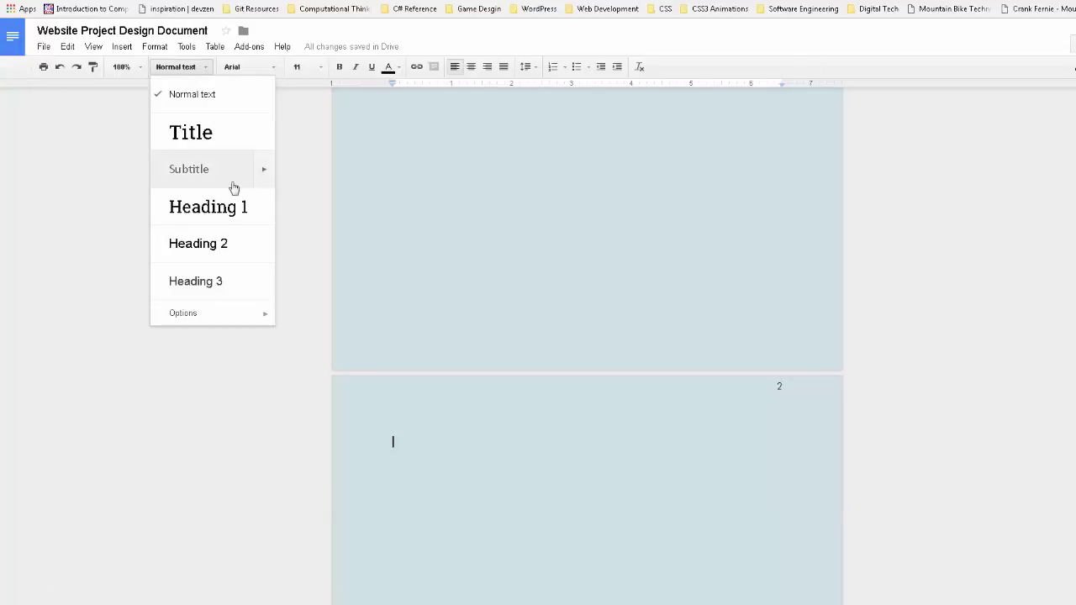
{"action": "left_click", "coordinate": [228, 210]}
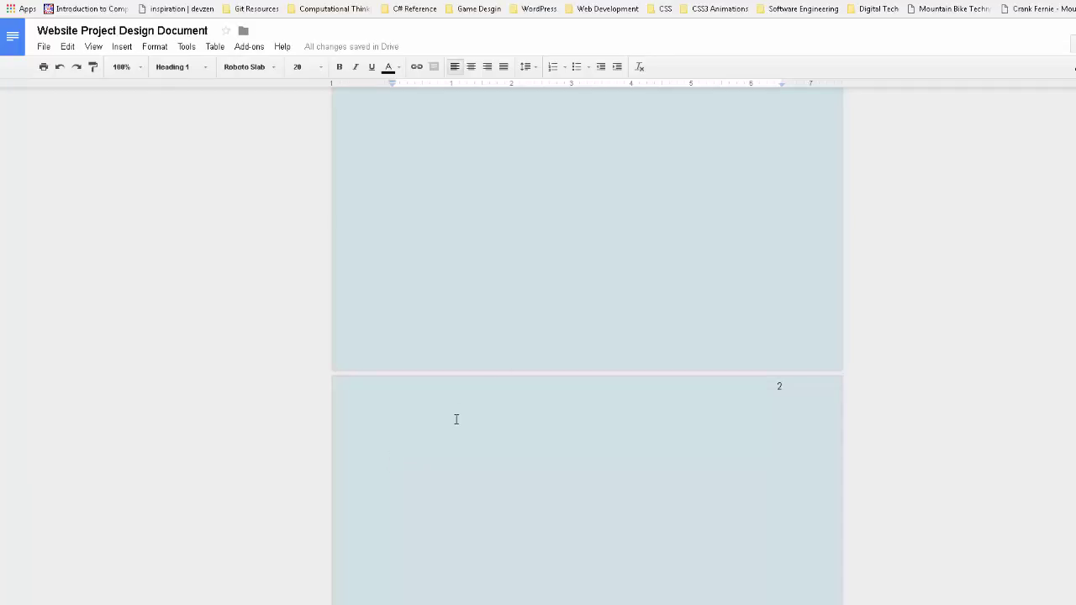
- Paste the heading "Design Patterns Gallery" without formatting on the new page and apply the Heading 1 style to it
{"action": "left_click", "coordinate": [428, 451]}
{"action": "right_click", "coordinate": [430, 455]}
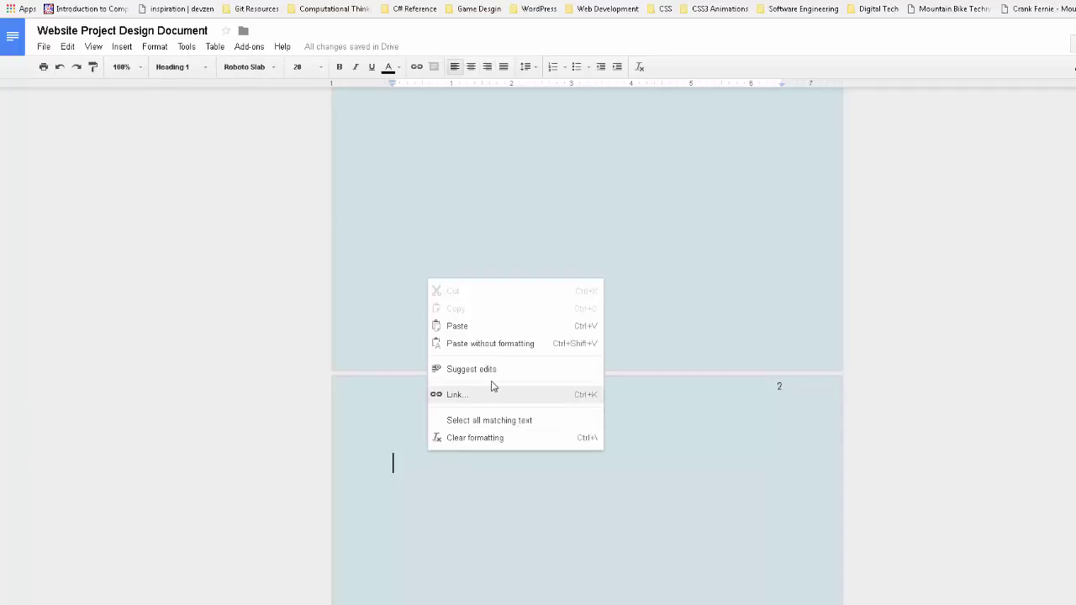
{"action": "left_click", "coordinate": [499, 344]}
{"action": "key", "text": "ctrl+shift+Left"}
{"action": "key", "text": "ctrl+shift+Left"}
{"action": "key", "text": "ctrl+shift+Left"}
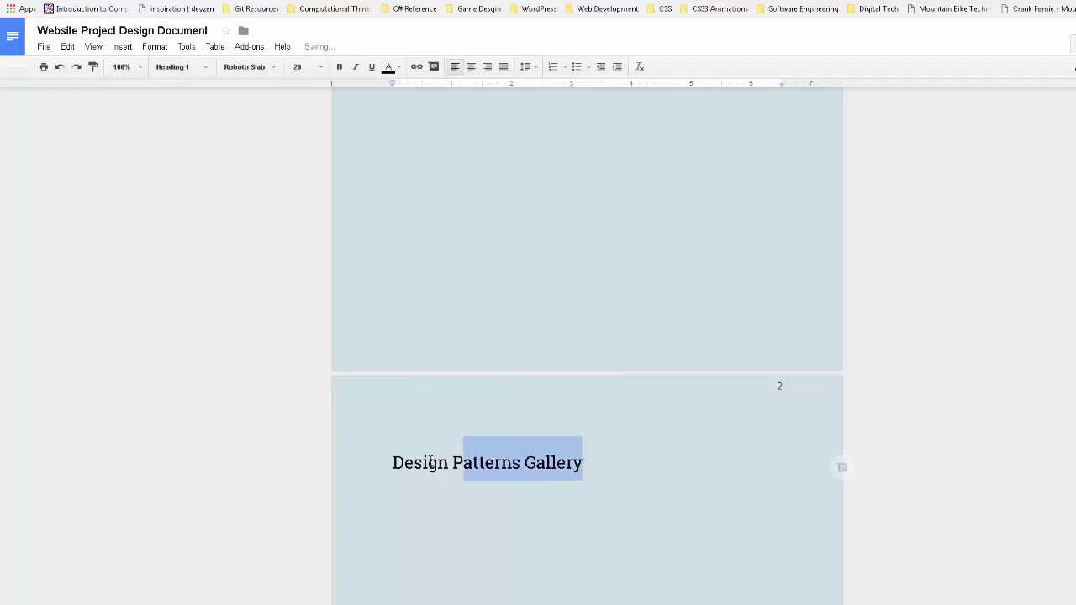
{"action": "left_click", "coordinate": [186, 69]}
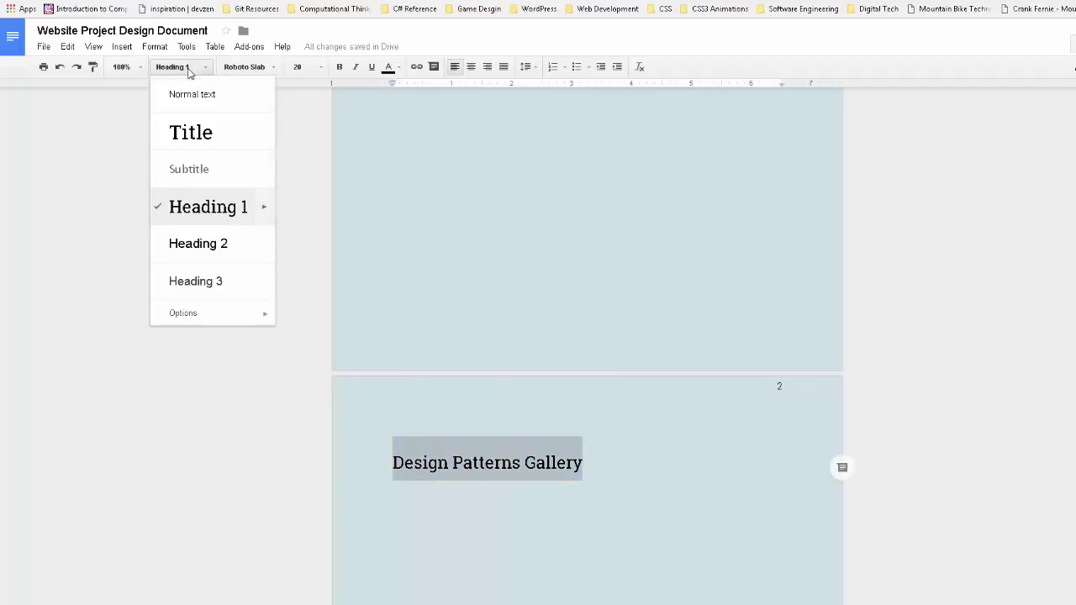
{"action": "left_click", "coordinate": [207, 207]}
- Add the line "Design #1: Downtown Greeley" below the "Design Patterns Gallery" heading and apply the Heading 2 style to it
{"action": "left_click", "coordinate": [608, 463]}
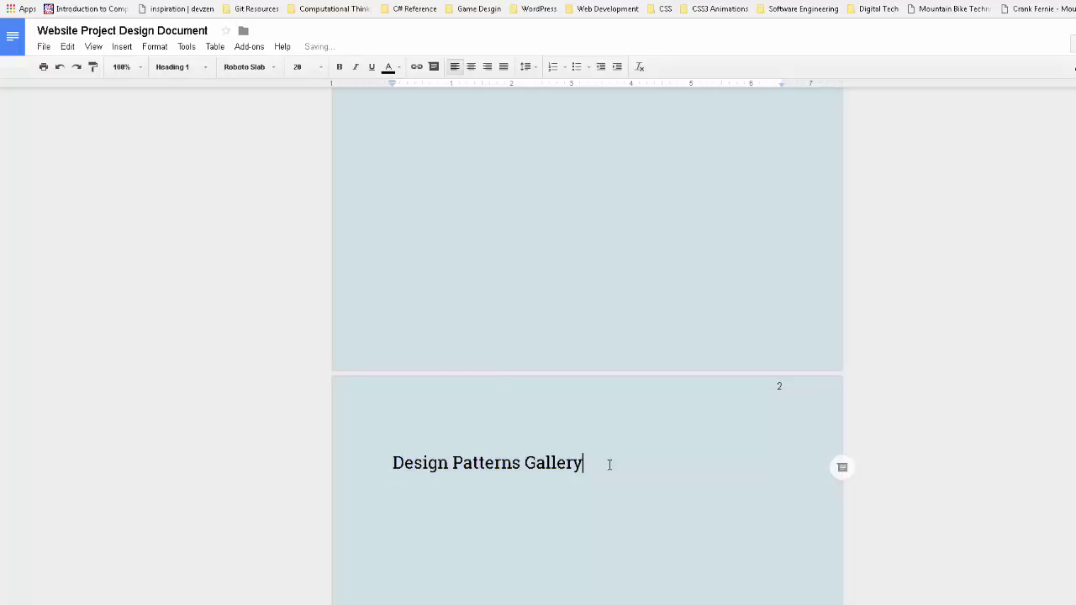
{"action": "key", "text": "Return"}
{"action": "type", "text": "Design #1: Downtown Greeley"}
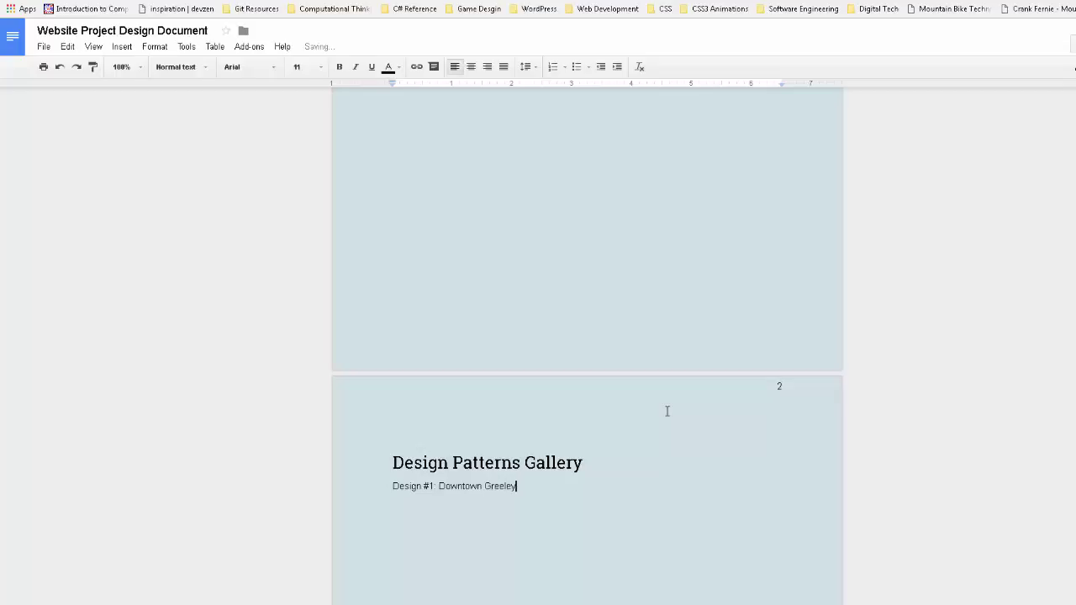
{"action": "left_click_drag", "start_coordinate": [526, 492], "coordinate": [353, 500]}
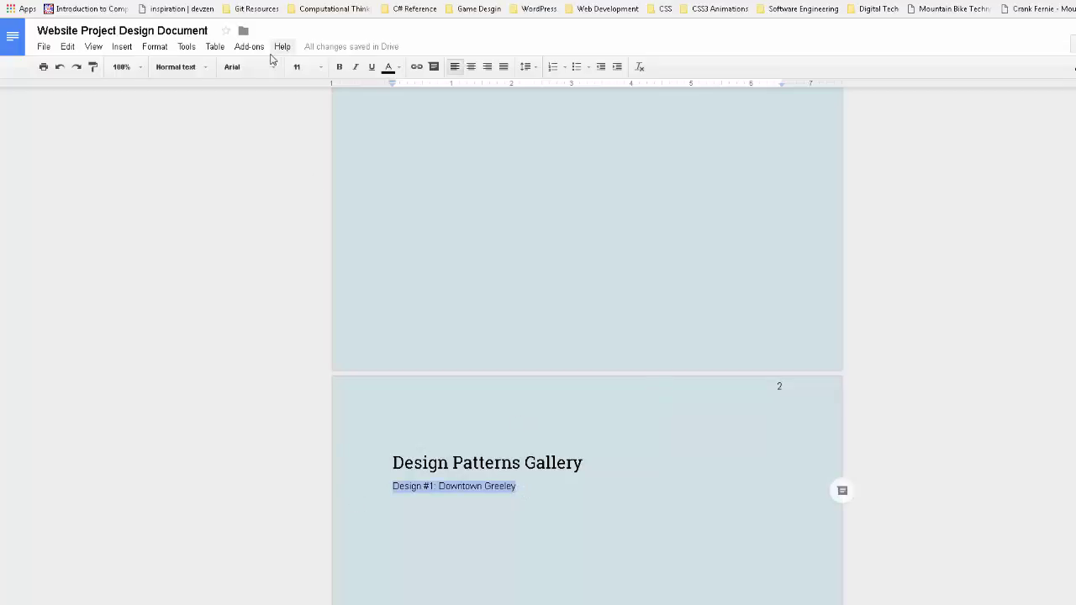
{"action": "left_click", "coordinate": [178, 70]}
{"action": "left_click", "coordinate": [190, 247]}
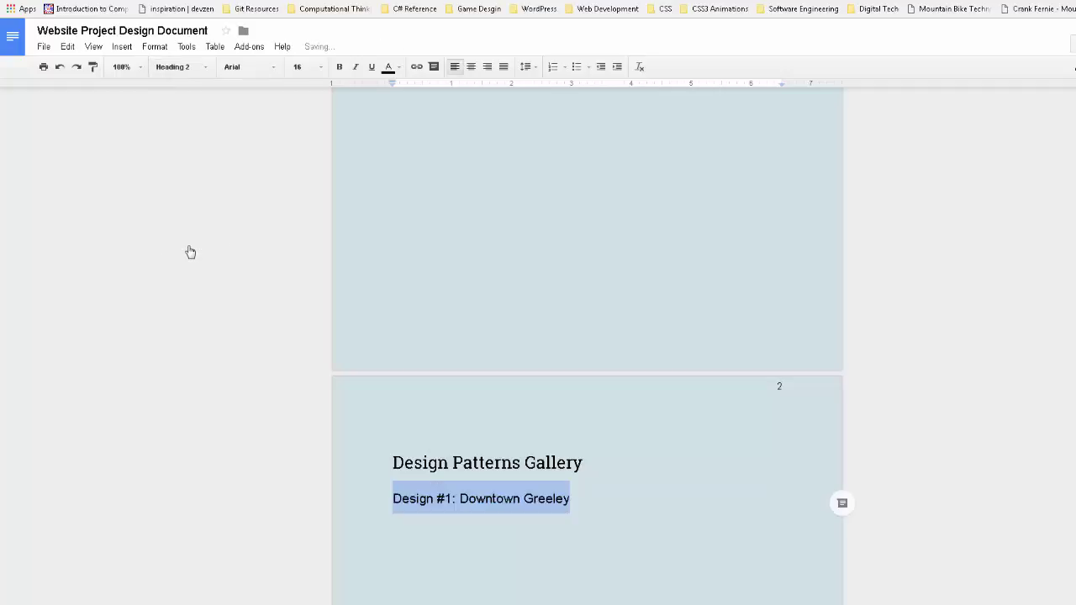
- Try the Armata font on the "Design #1: Downtown Greeley" heading and compare it with the heading above
{"action": "left_click", "coordinate": [274, 69]}
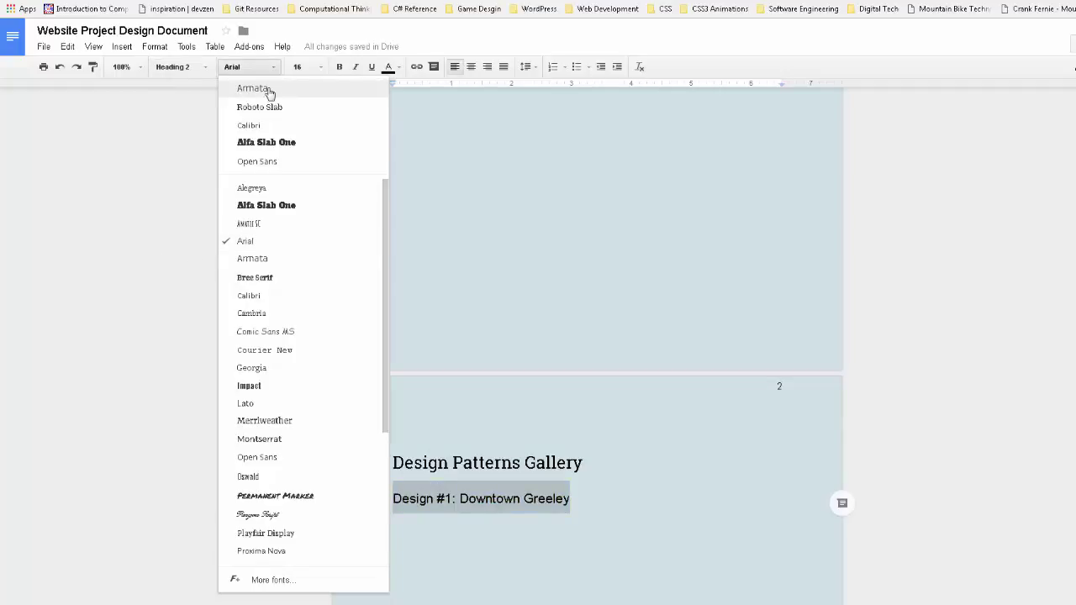
{"action": "left_click", "coordinate": [265, 91]}
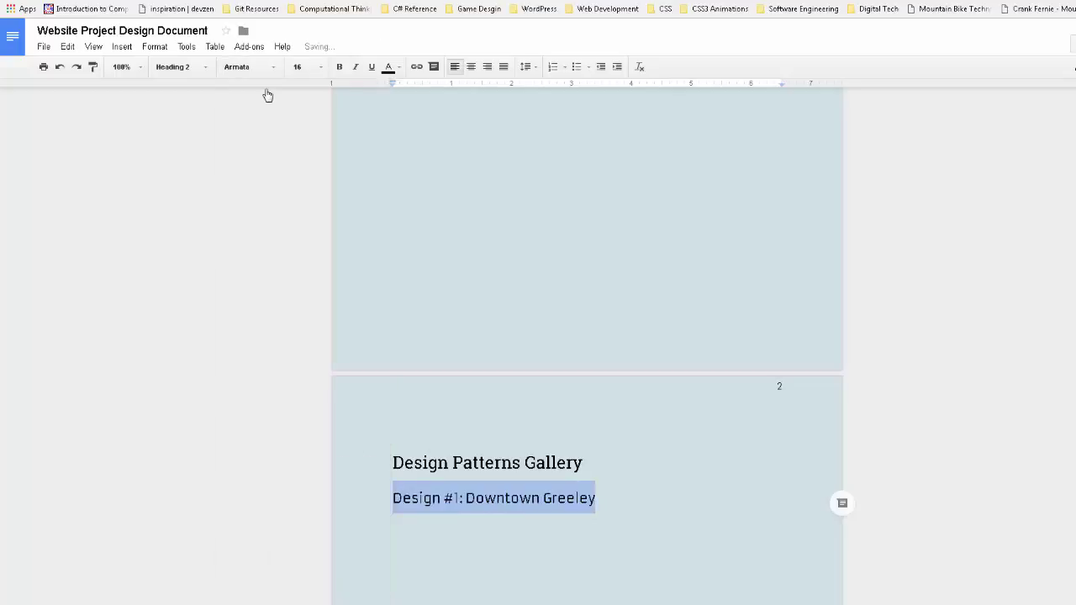
{"action": "left_click", "coordinate": [494, 462]}
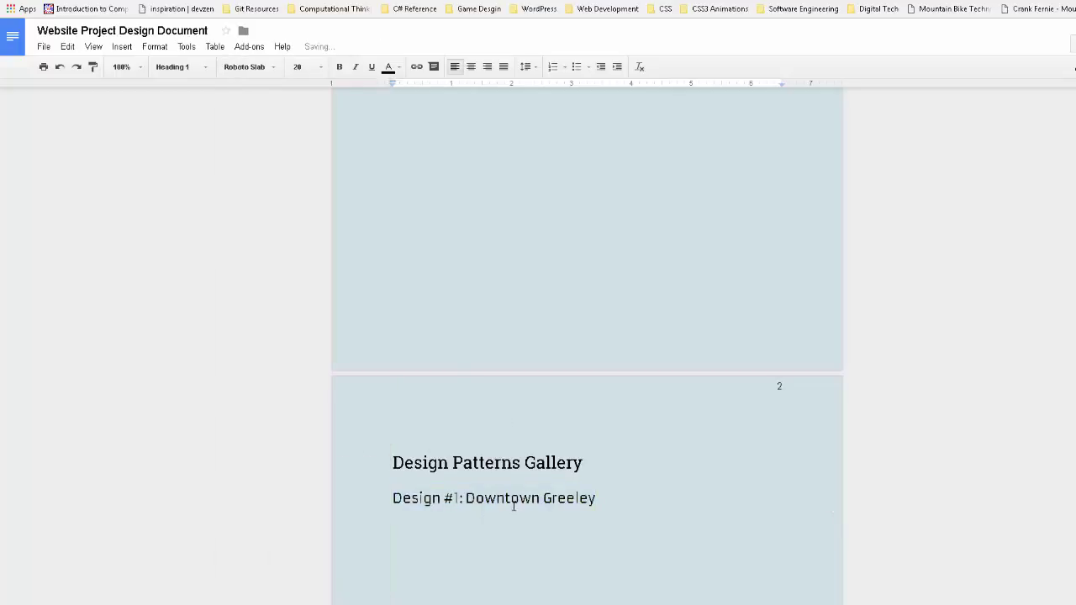
- Set the font of the "Design #1: Downtown Greeley" heading to Roboto Slab
{"action": "left_click_drag", "start_coordinate": [595, 506], "coordinate": [334, 493]}
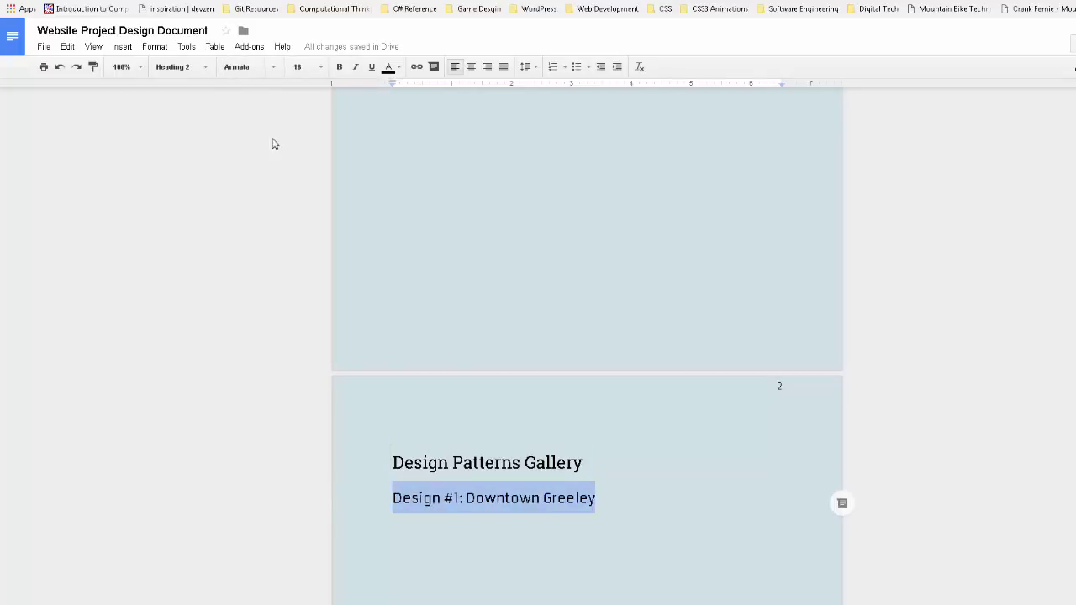
{"action": "left_click", "coordinate": [244, 74]}
{"action": "left_click", "coordinate": [264, 109]}
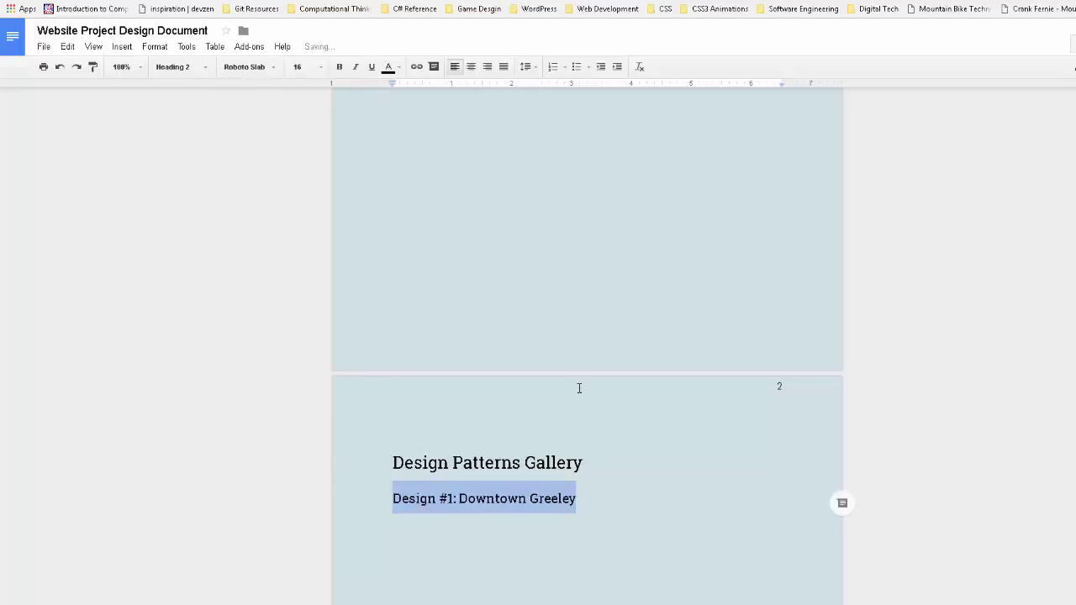
{"action": "left_click", "coordinate": [614, 493]}
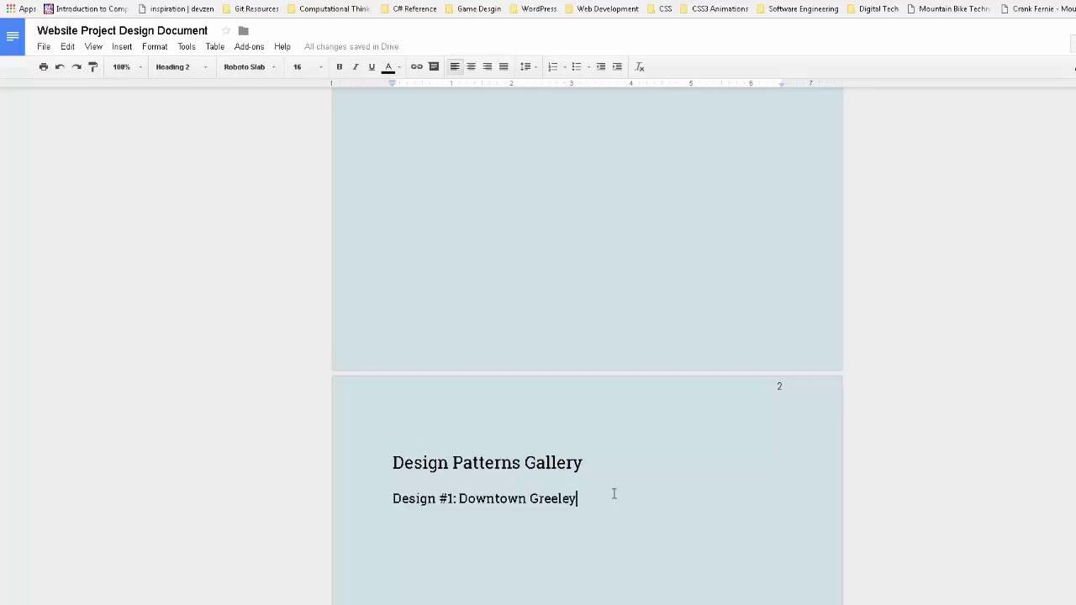
- Update the Heading 2 style to match the "Design #1: Downtown Greeley" heading and add a new line below it
{"action": "key", "text": "Return"}
{"action": "left_click_drag", "start_coordinate": [597, 484], "coordinate": [377, 490]}
{"action": "left_click", "coordinate": [204, 68]}
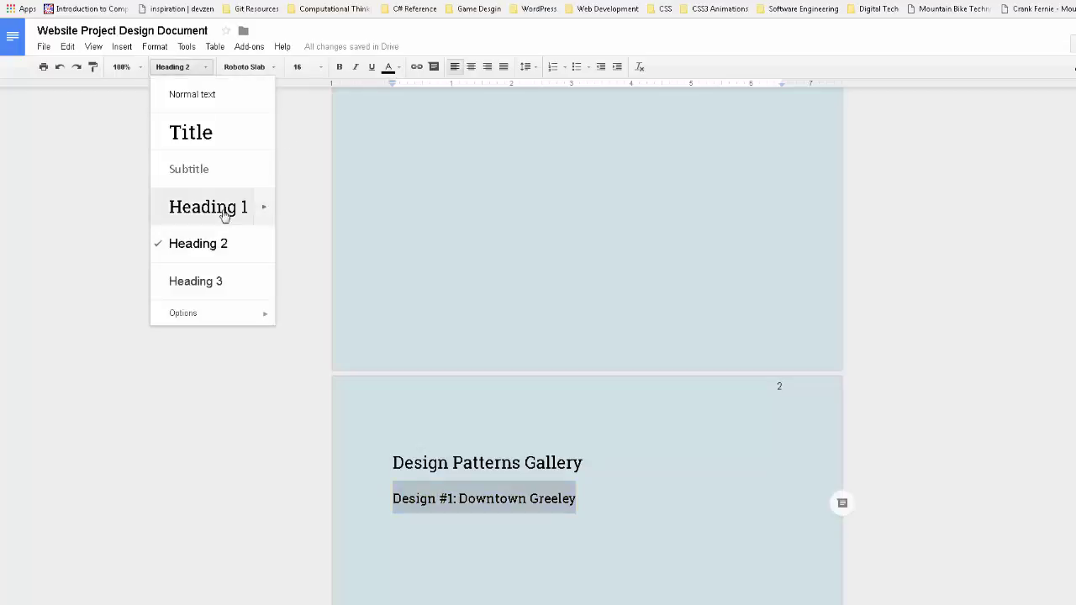
{"action": "mouse_move", "coordinate": [259, 248]}
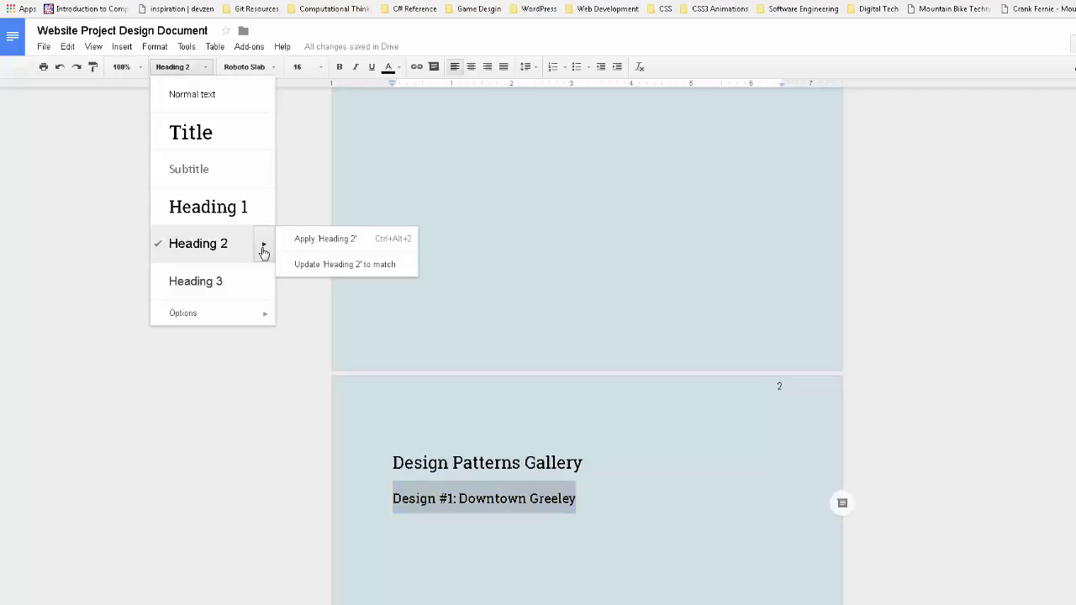
{"action": "left_click", "coordinate": [317, 266]}
{"action": "left_click", "coordinate": [612, 497]}
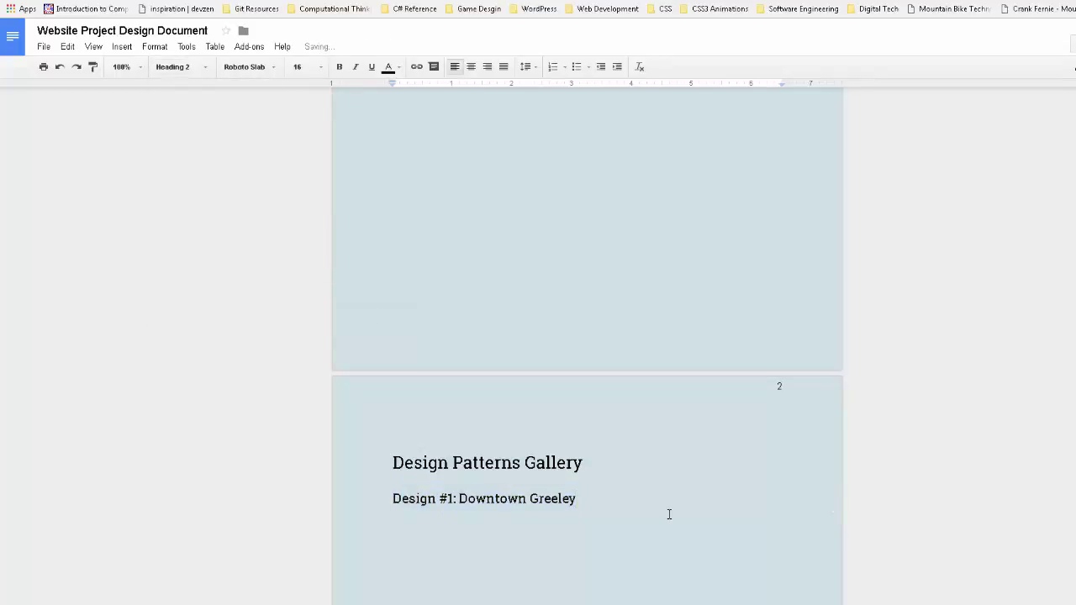
{"action": "key", "text": "Return"}
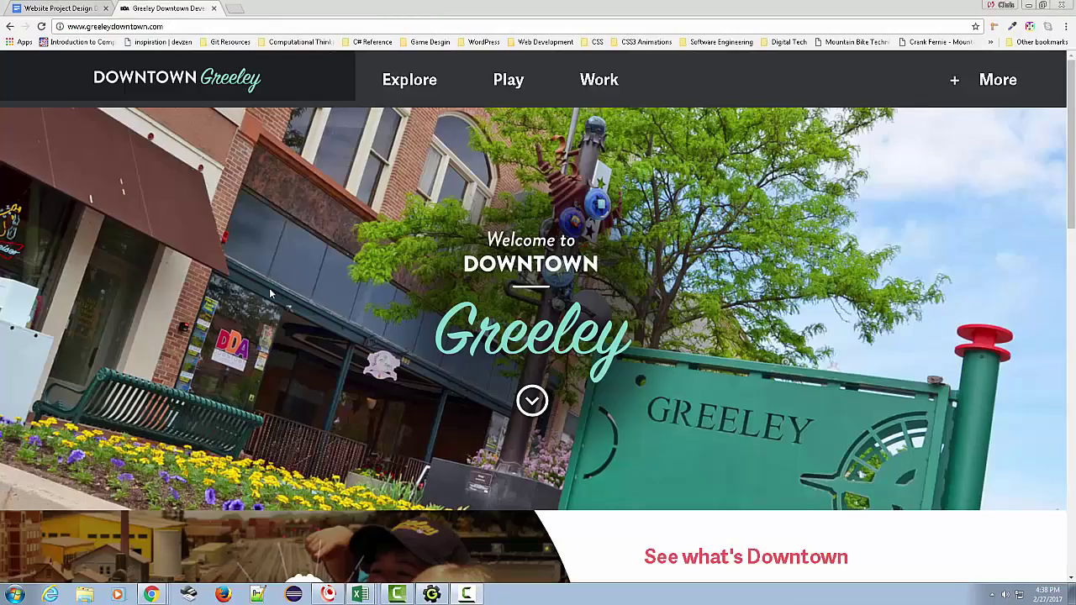
- Capture the visible Downtown Greeley homepage below the browser's bookmarks with Snipping Tool and copy the capture
{"action": "left_click", "coordinate": [15, 594]}
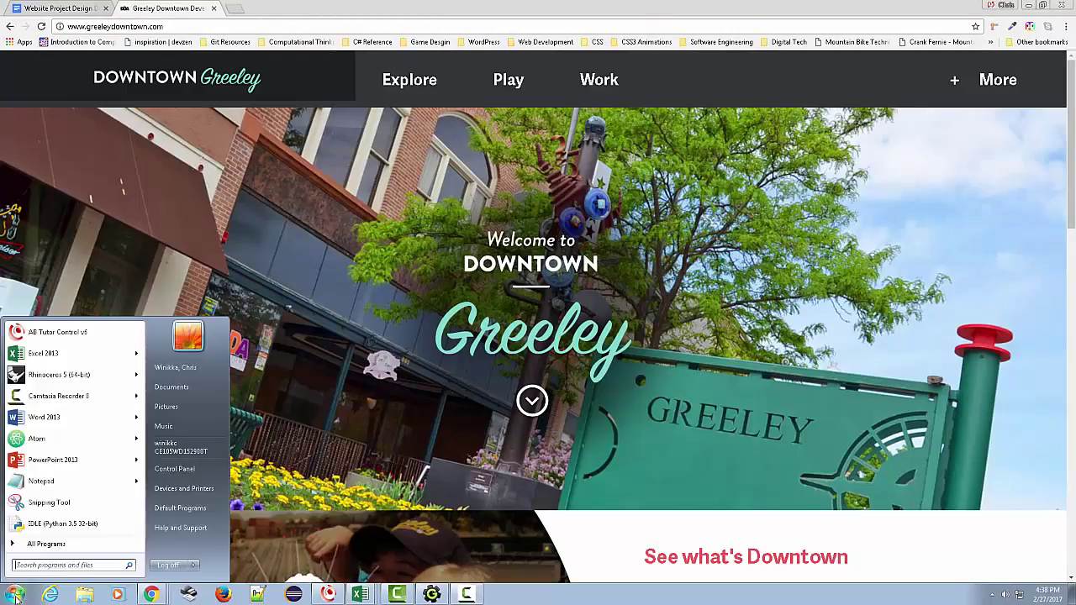
{"action": "left_click", "coordinate": [20, 505]}
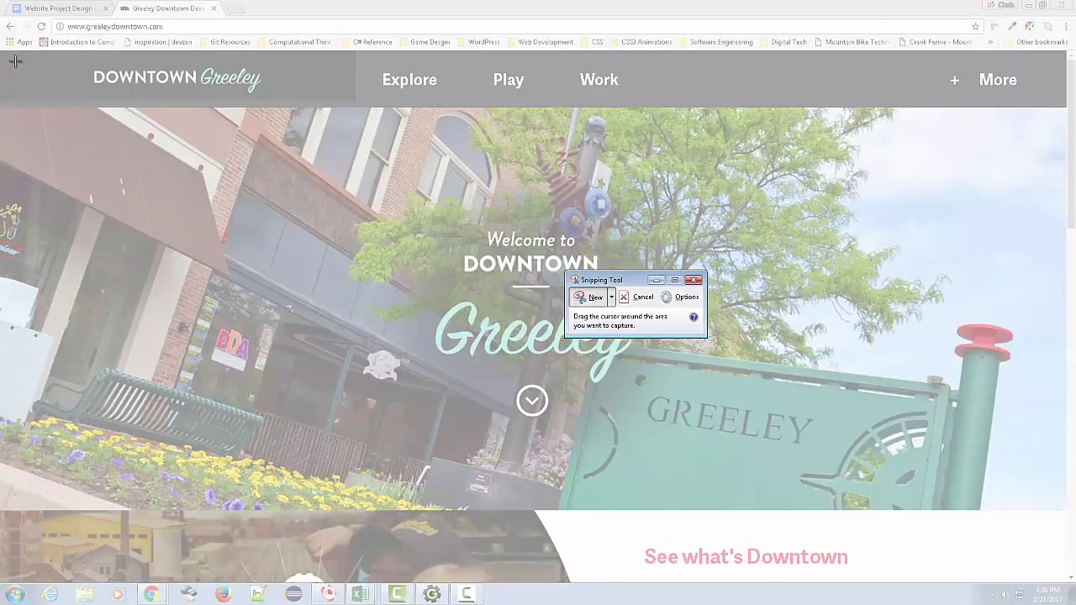
{"action": "left_click_drag", "start_coordinate": [3, 52], "coordinate": [1072, 582]}
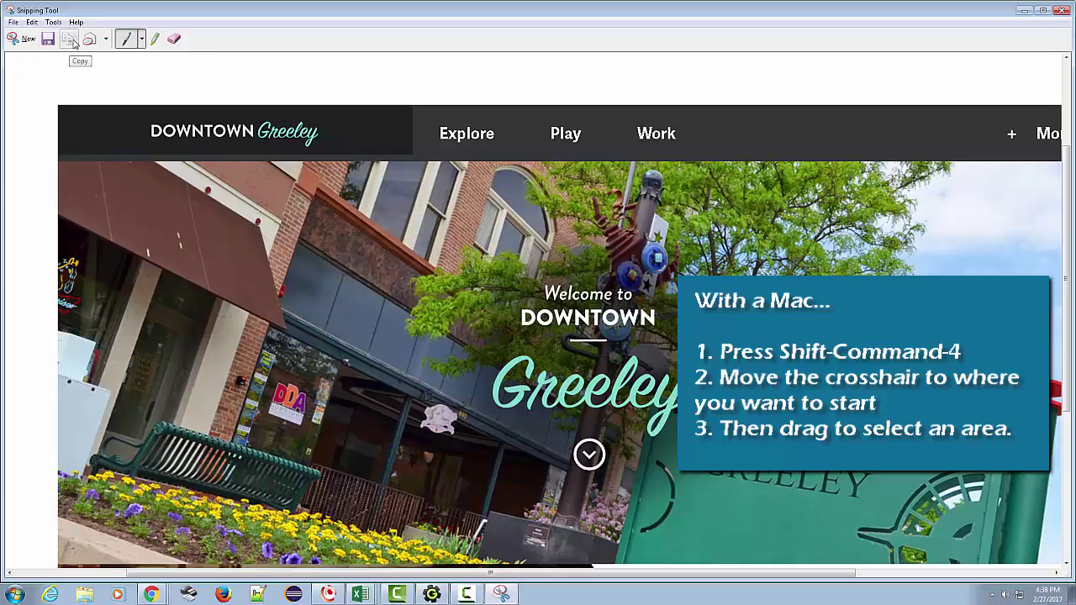
{"action": "left_click", "coordinate": [74, 42]}
{"action": "left_click", "coordinate": [1025, 10]}
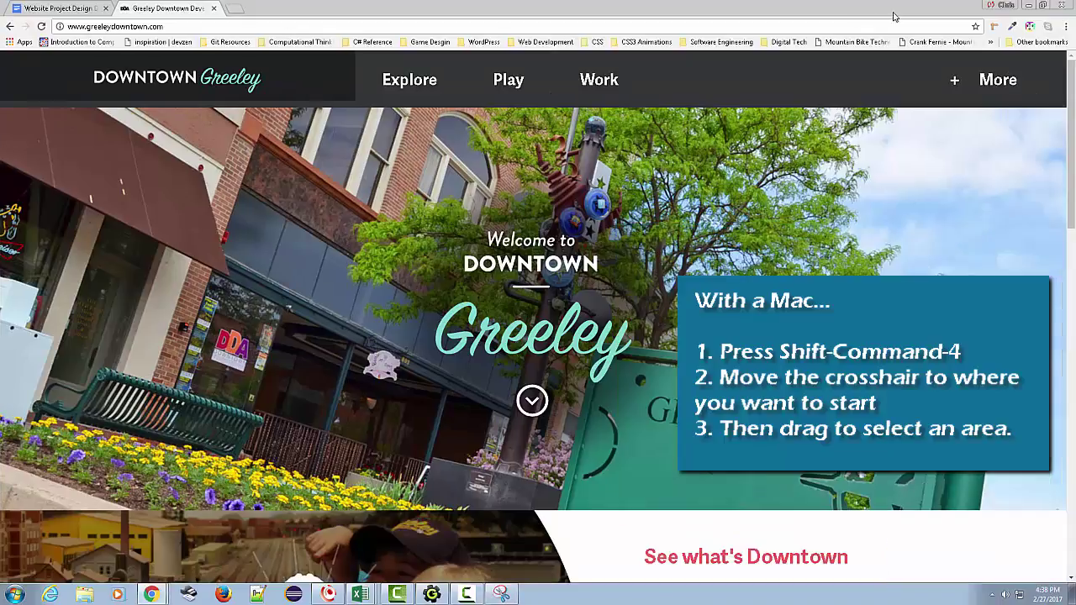
- Return to the Website Project Design Document and paste the homepage capture below the "Design #1: Downtown Greeley" heading
{"action": "left_click", "coordinate": [60, 8]}
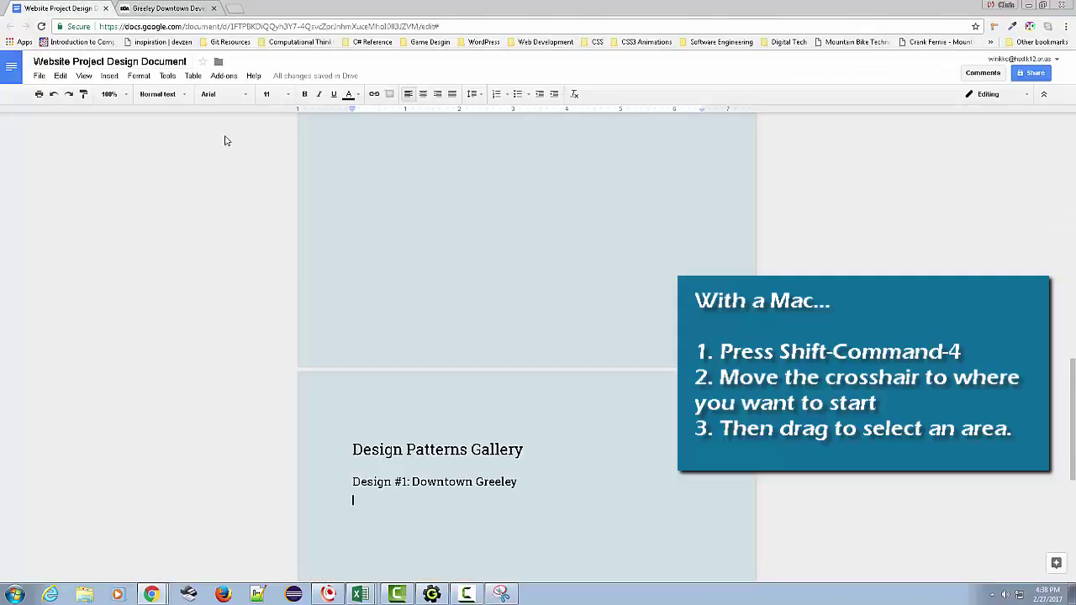
{"action": "left_click", "coordinate": [60, 76]}
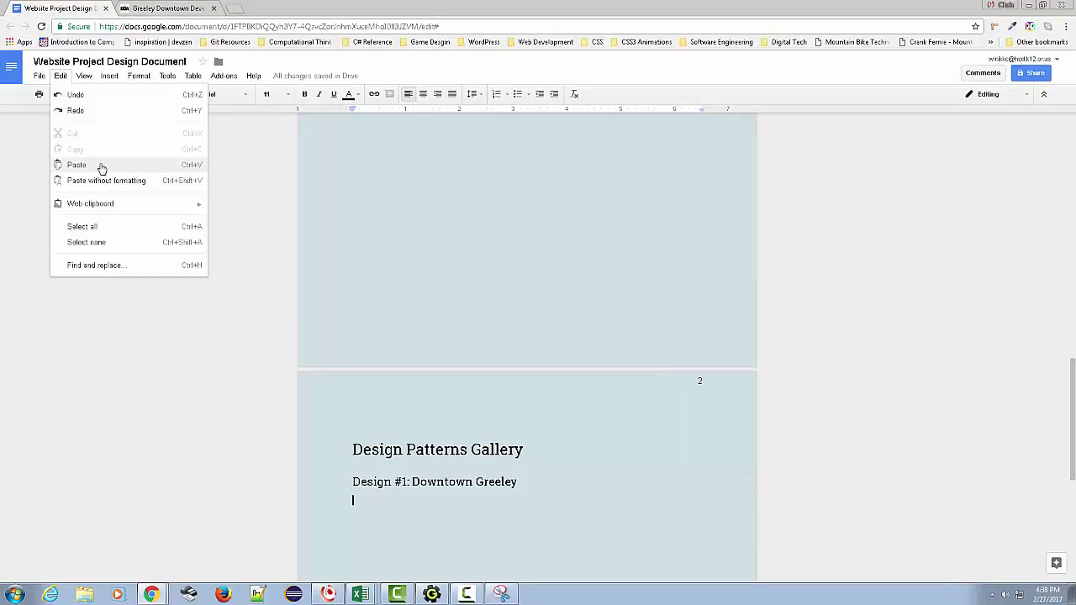
{"action": "left_click", "coordinate": [102, 168]}
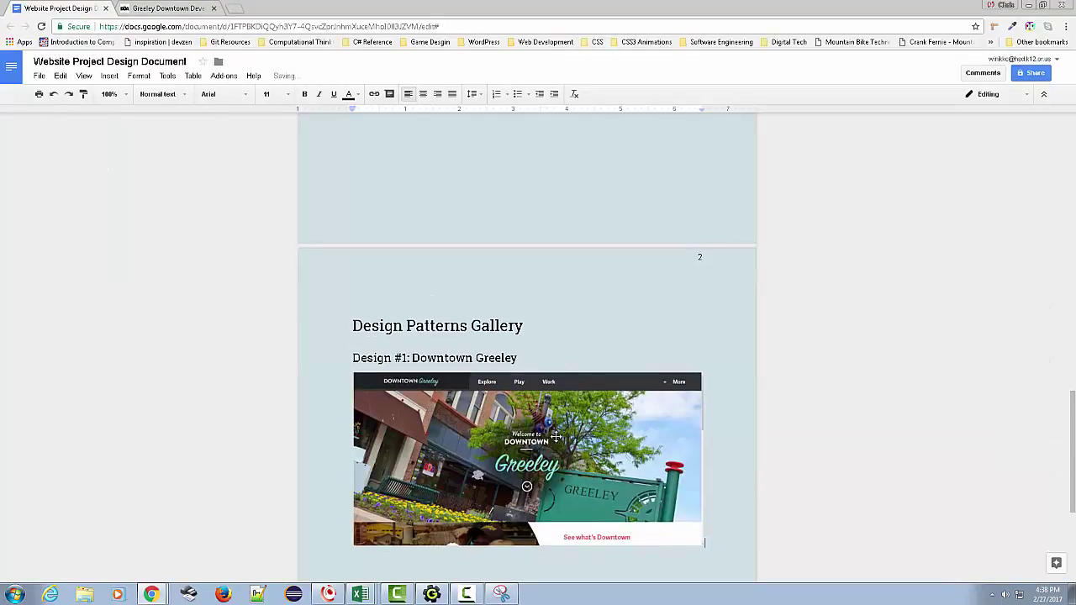
{"action": "left_click", "coordinate": [556, 429]}
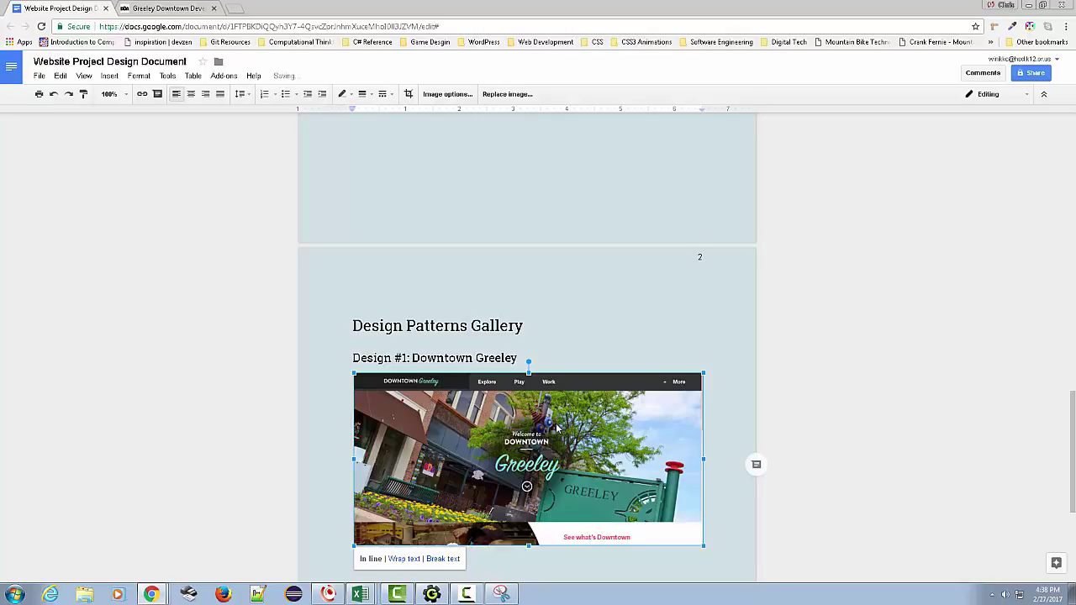
- Add the placeholder line "Add text here." directly below the Downtown Greeley homepage capture
{"action": "left_click", "coordinate": [719, 476]}
{"action": "scroll", "coordinate": [719, 476], "scroll_direction": "down", "scroll_amount": 1}
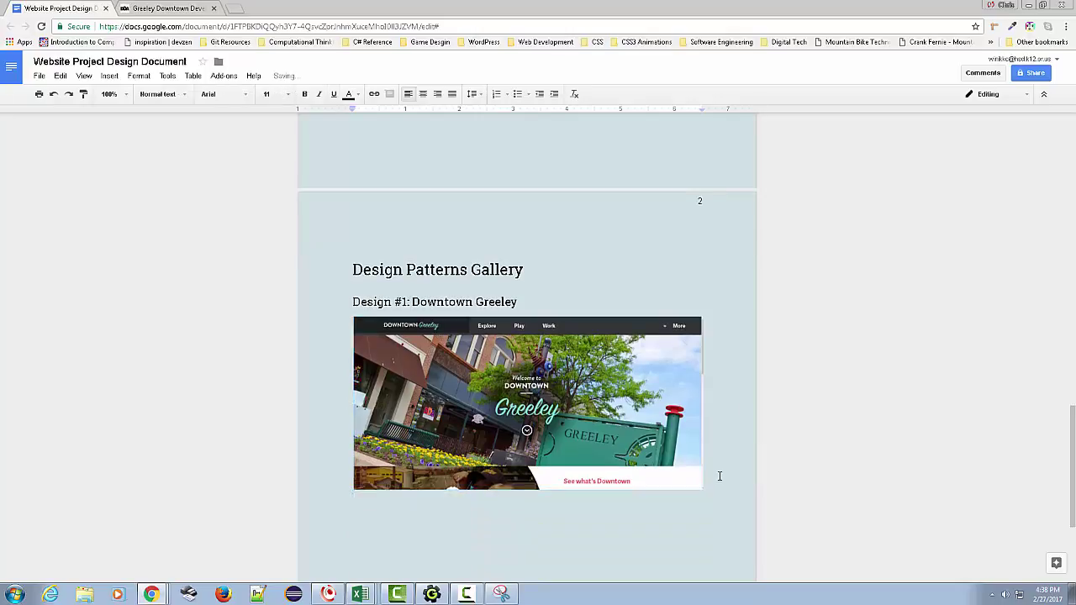
{"action": "type", "text": "Add text here."}
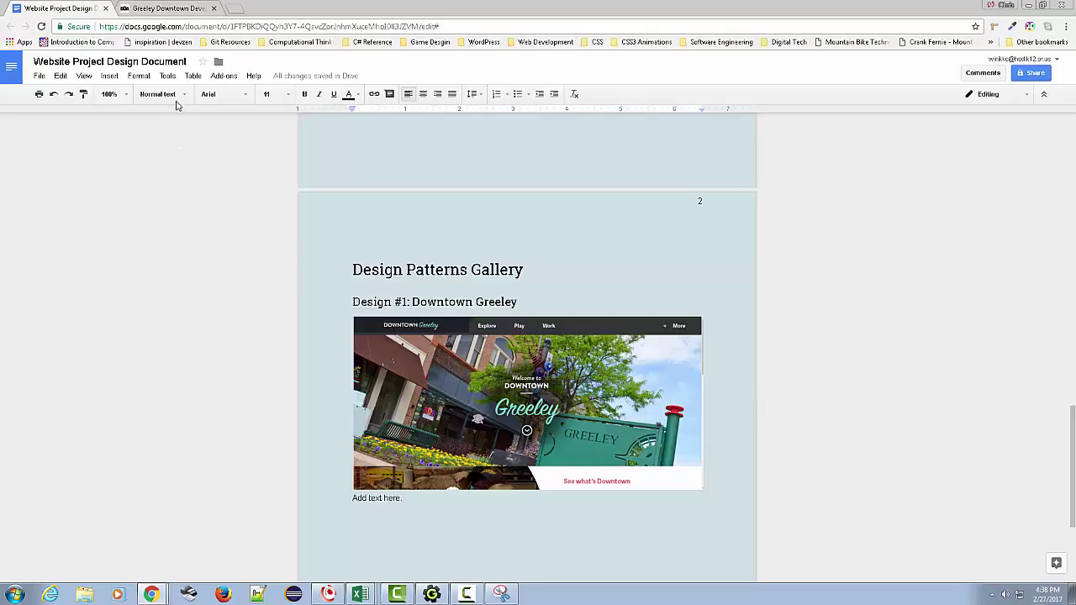
- Set the font of the "Add text here." line to Calibri
{"action": "left_click", "coordinate": [176, 102]}
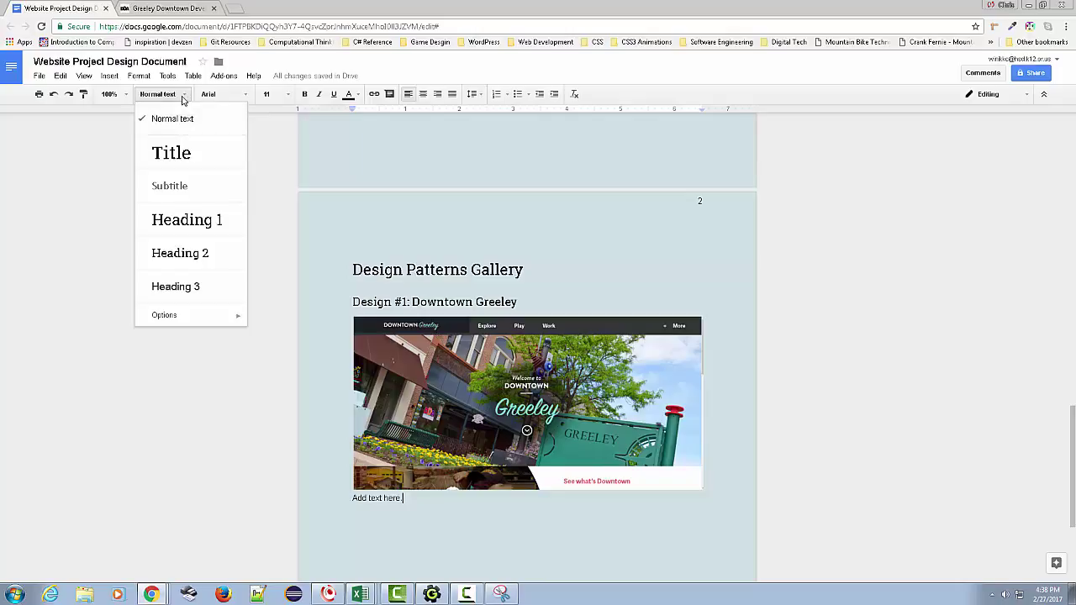
{"action": "left_click", "coordinate": [181, 94]}
{"action": "left_click", "coordinate": [221, 95]}
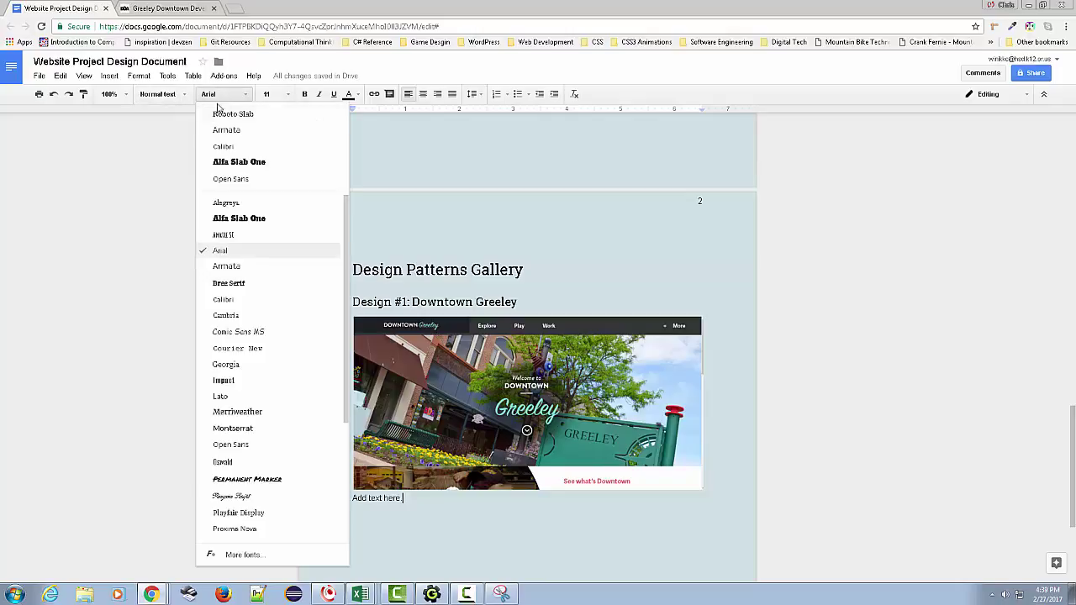
{"action": "left_click", "coordinate": [241, 154]}
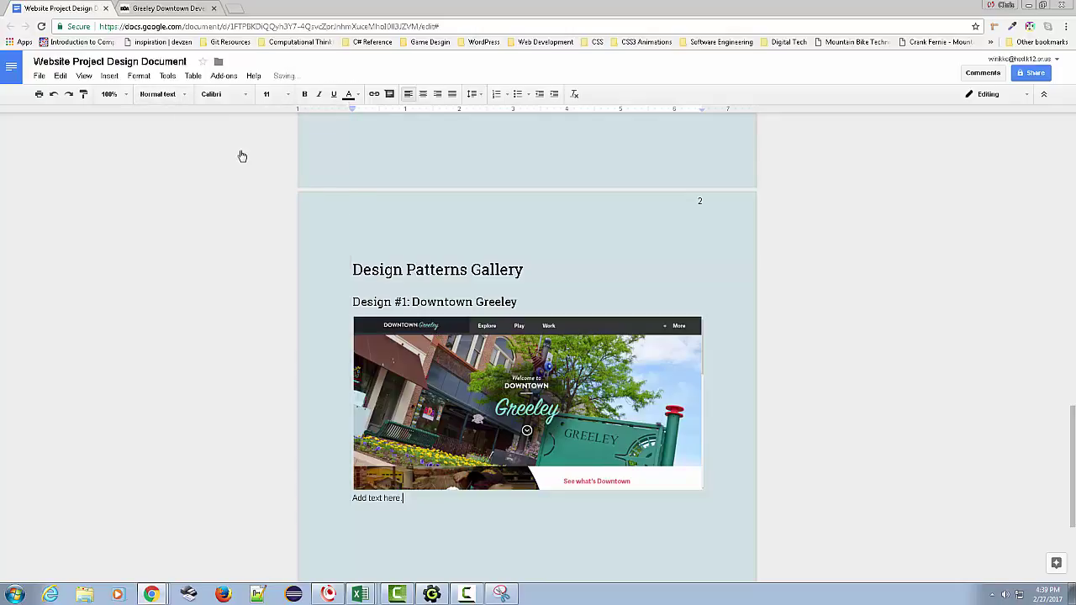
{"action": "left_click_drag", "start_coordinate": [407, 499], "coordinate": [273, 491]}
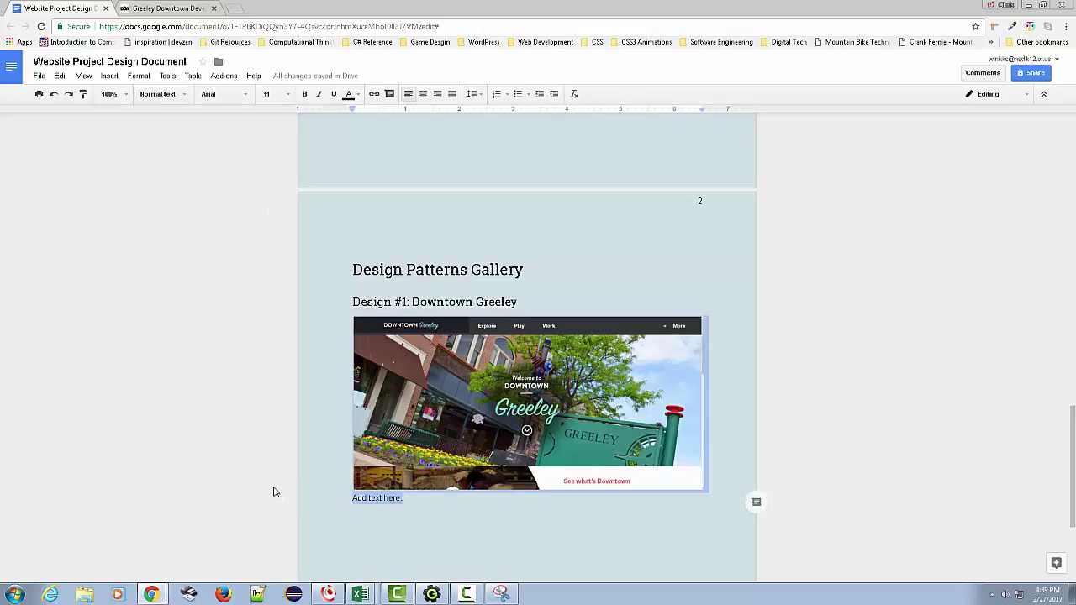
{"action": "left_click", "coordinate": [211, 94]}
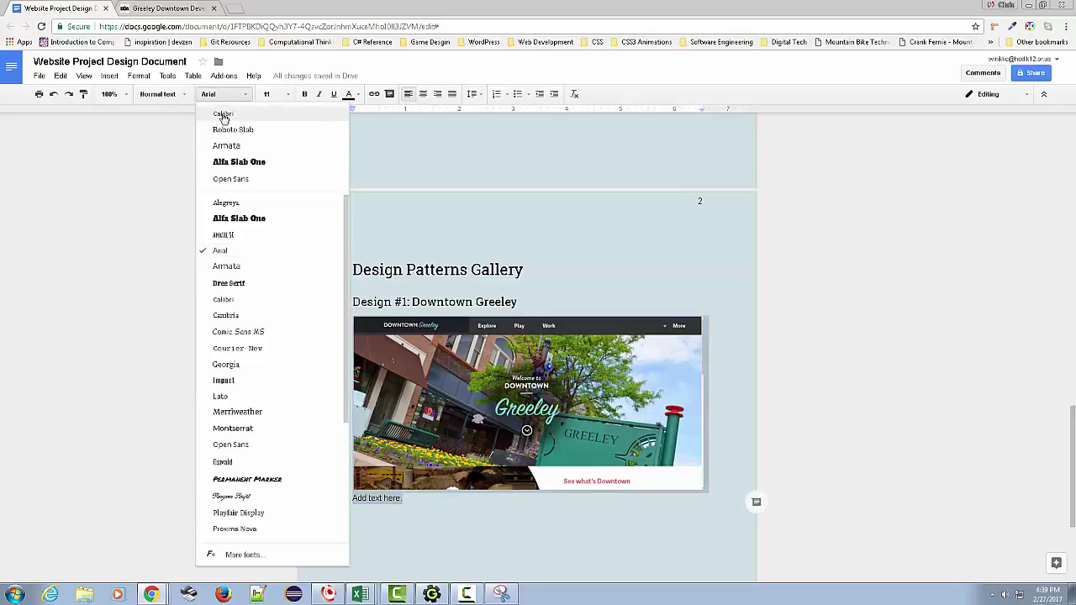
{"action": "left_click", "coordinate": [224, 119]}
- Update the Normal text style to match the Calibri "Add text here." line
{"action": "left_click", "coordinate": [185, 94]}
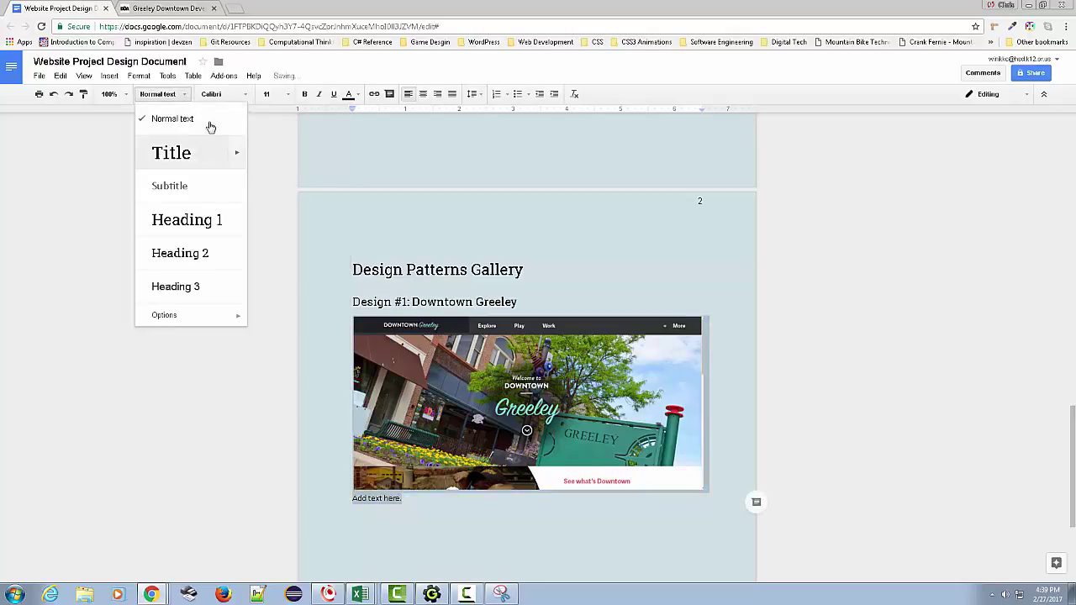
{"action": "mouse_move", "coordinate": [244, 118]}
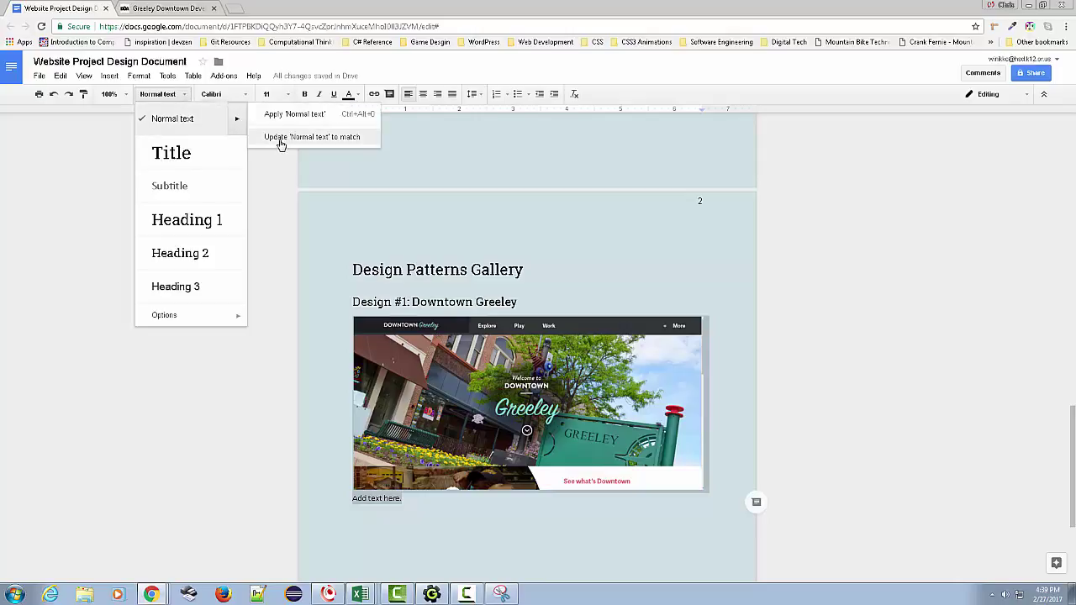
{"action": "left_click", "coordinate": [281, 144]}
{"action": "left_click", "coordinate": [424, 499]}
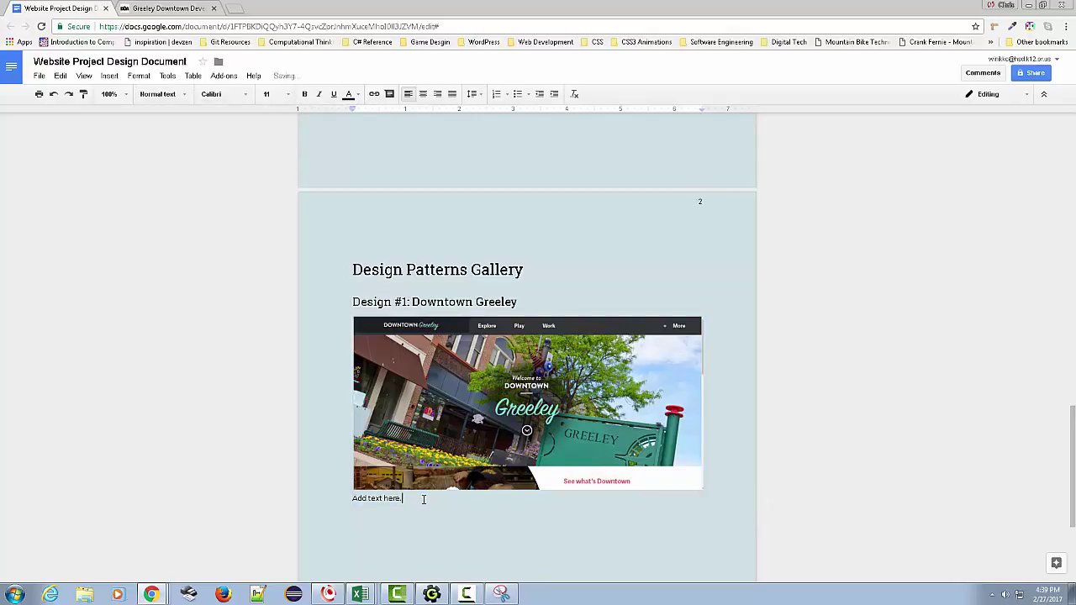
- Add space before the "Add text here." paragraph to separate it from the capture above
{"action": "left_click_drag", "start_coordinate": [404, 498], "coordinate": [349, 501]}
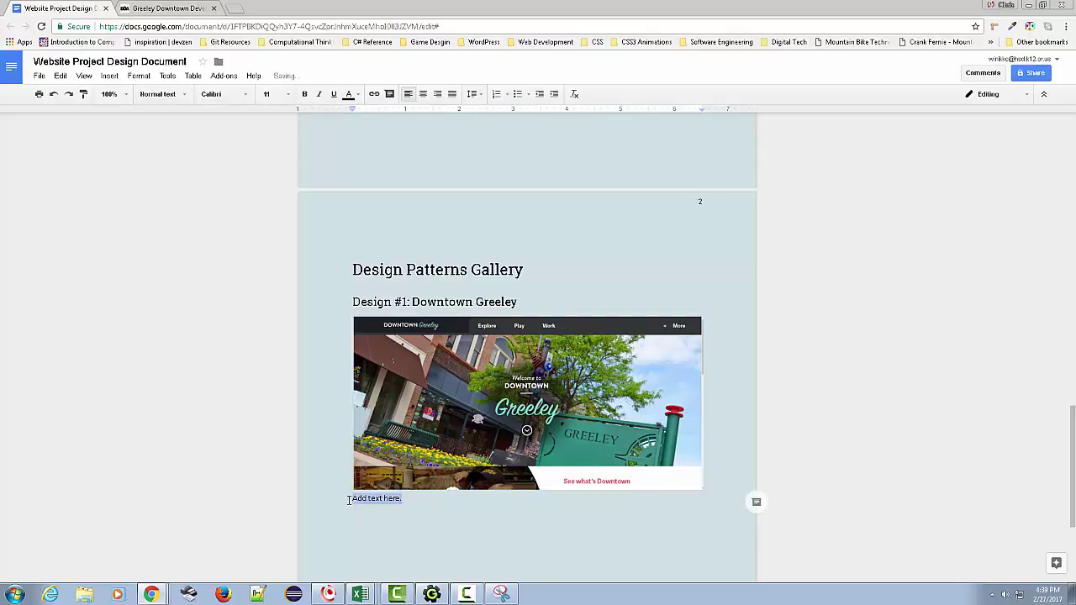
{"action": "left_click", "coordinate": [480, 96]}
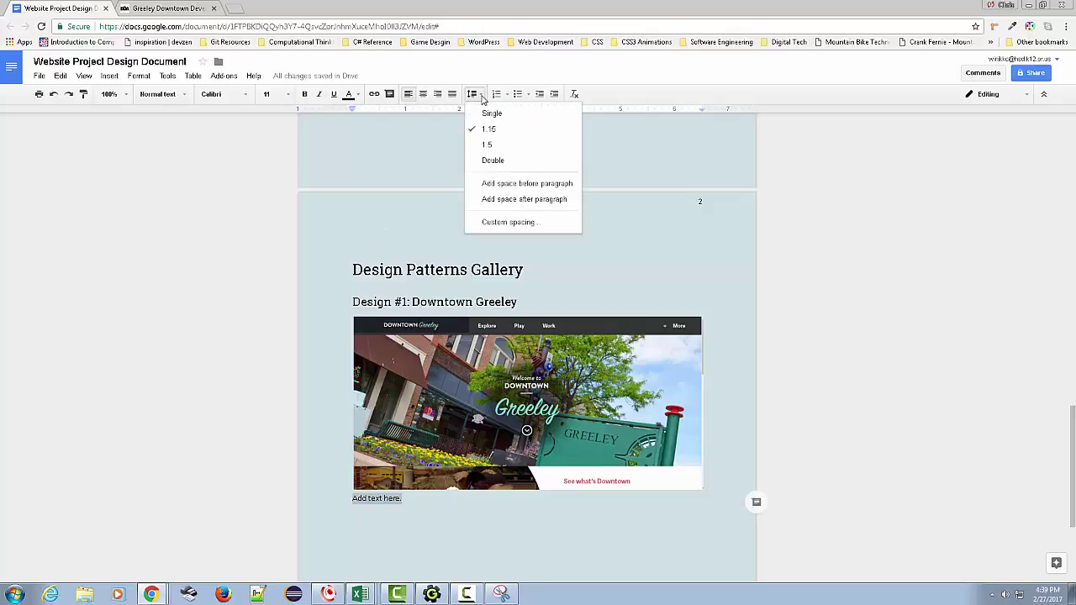
{"action": "left_click", "coordinate": [524, 183]}
{"action": "left_click", "coordinate": [490, 519]}
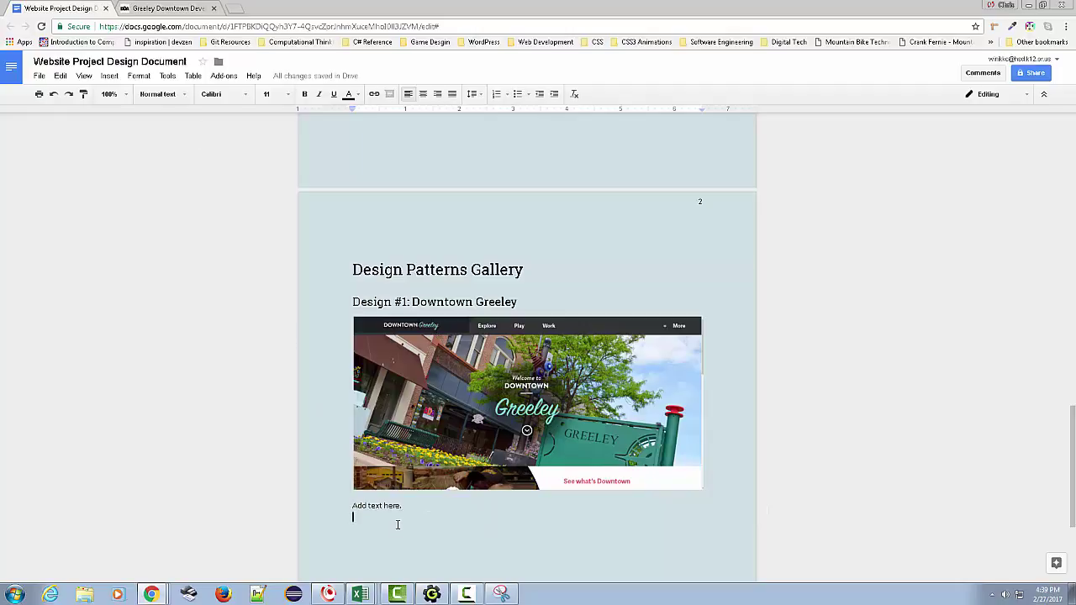
- Update the Normal text style to match the paragraph spacing of the "Add text here." line
{"action": "triple_click", "coordinate": [423, 507]}
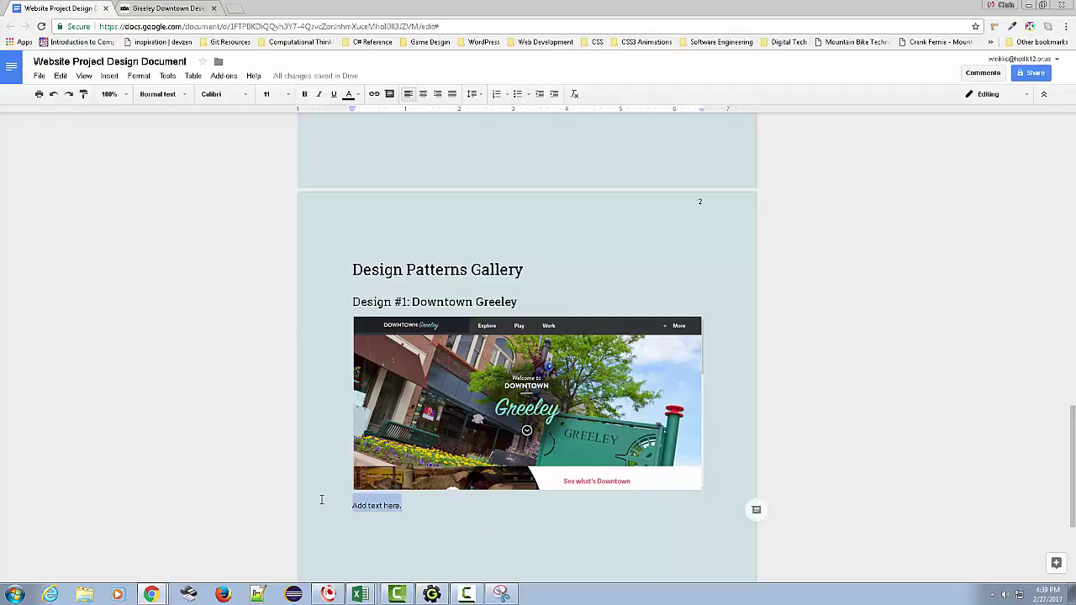
{"action": "left_click", "coordinate": [173, 95]}
{"action": "mouse_move", "coordinate": [243, 120]}
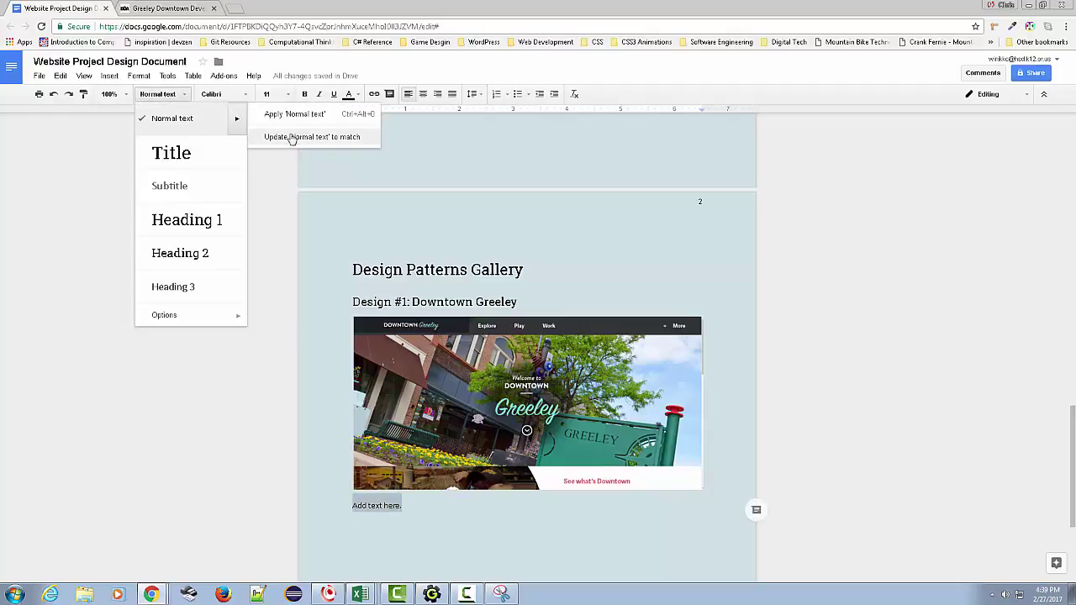
{"action": "left_click", "coordinate": [288, 136]}
{"action": "left_click", "coordinate": [437, 511]}
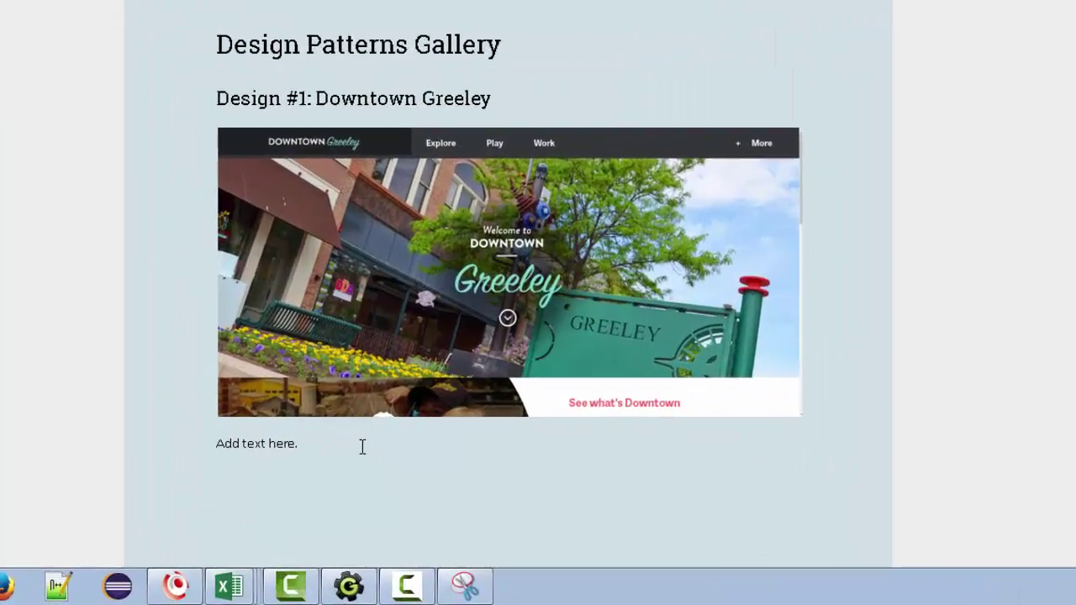
- Try to replace the "Add text here." line with the copied design commentary, then undo the paste
{"action": "left_click_drag", "start_coordinate": [362, 446], "coordinate": [196, 447]}
{"action": "key", "text": "ctrl+v"}
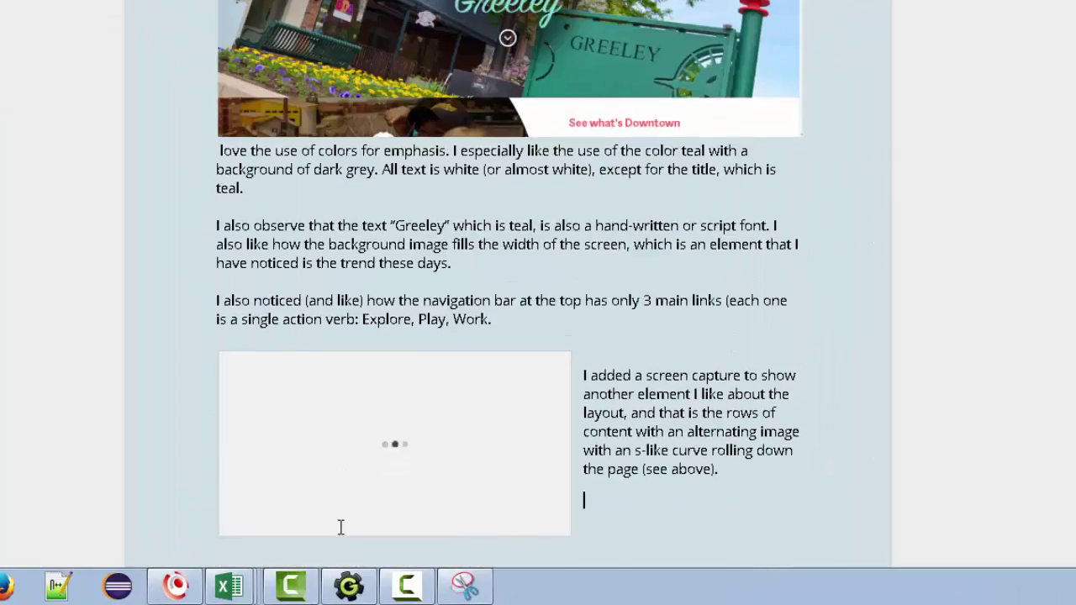
{"action": "key", "text": "ctrl+z"}
- Paste the copied design commentary with its source formatting after "Add text here." and compare the two fonts
{"action": "left_click", "coordinate": [336, 171]}
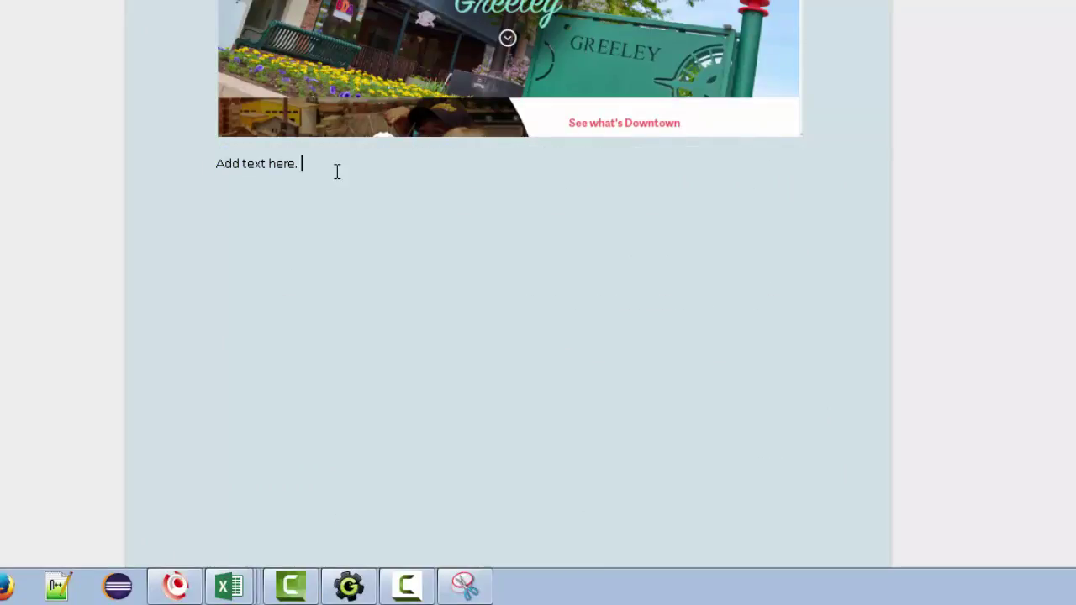
{"action": "key", "text": "ctrl+v"}
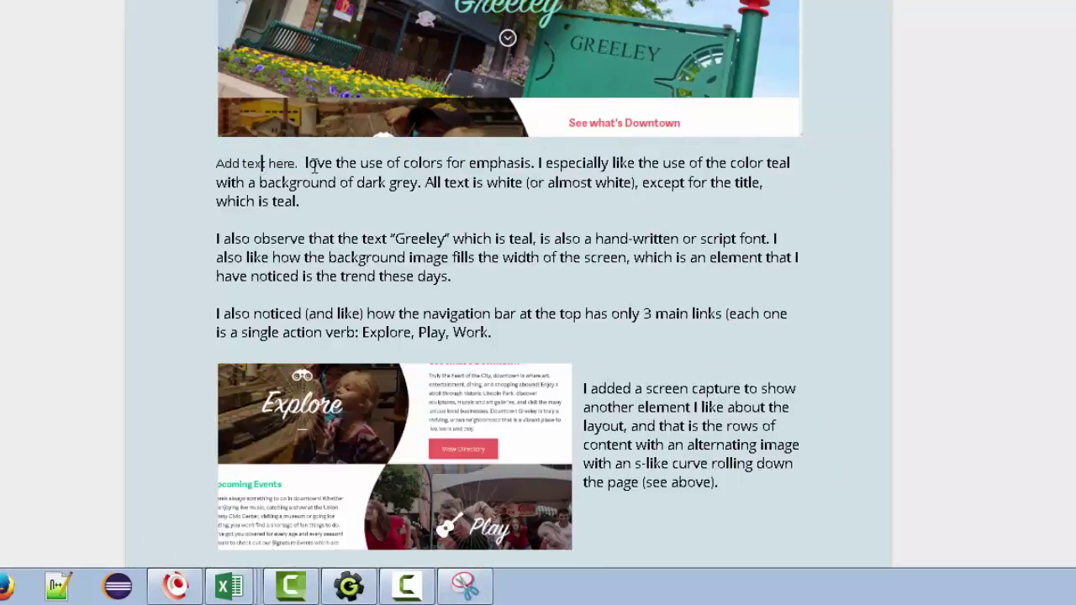
{"action": "double_click", "coordinate": [261, 162]}
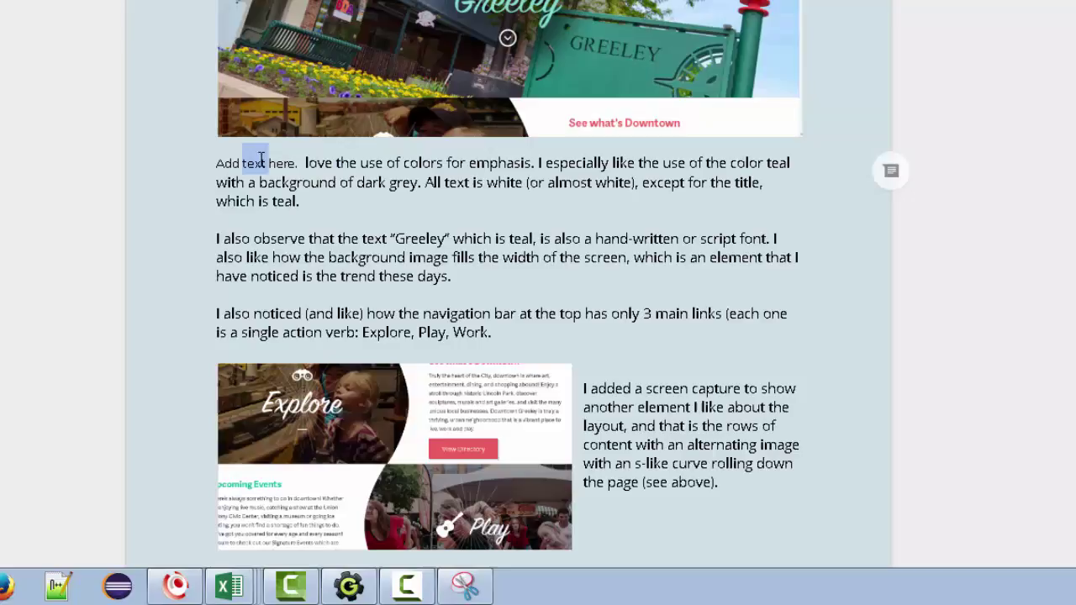
{"action": "double_click", "coordinate": [327, 168]}
- Delete the pasted Explore/Play screen capture and all the pasted commentary after "Add text here."
{"action": "left_click", "coordinate": [343, 432]}
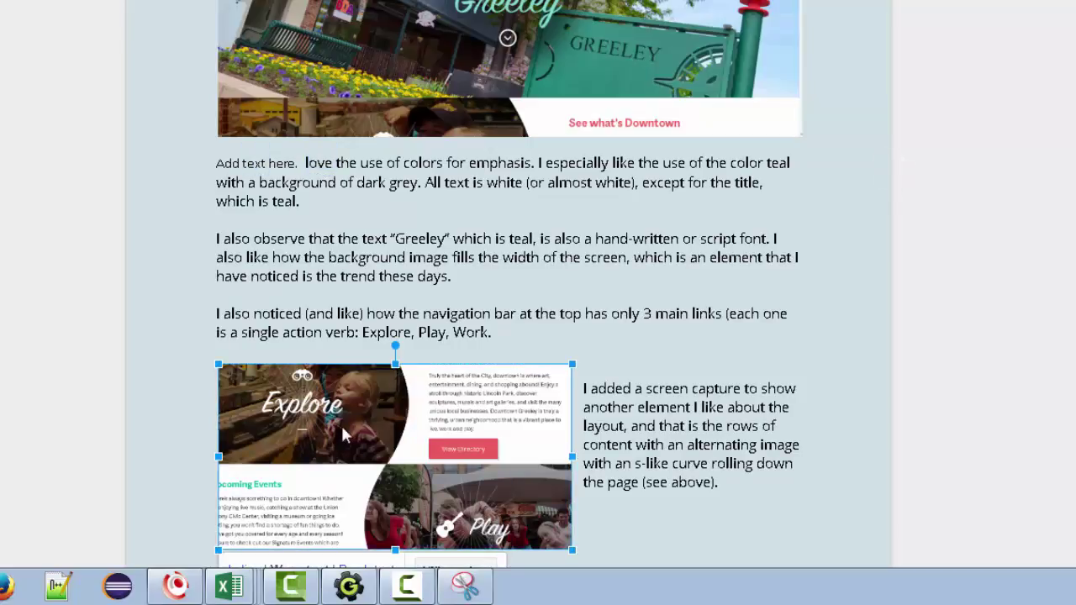
{"action": "key", "text": "Delete"}
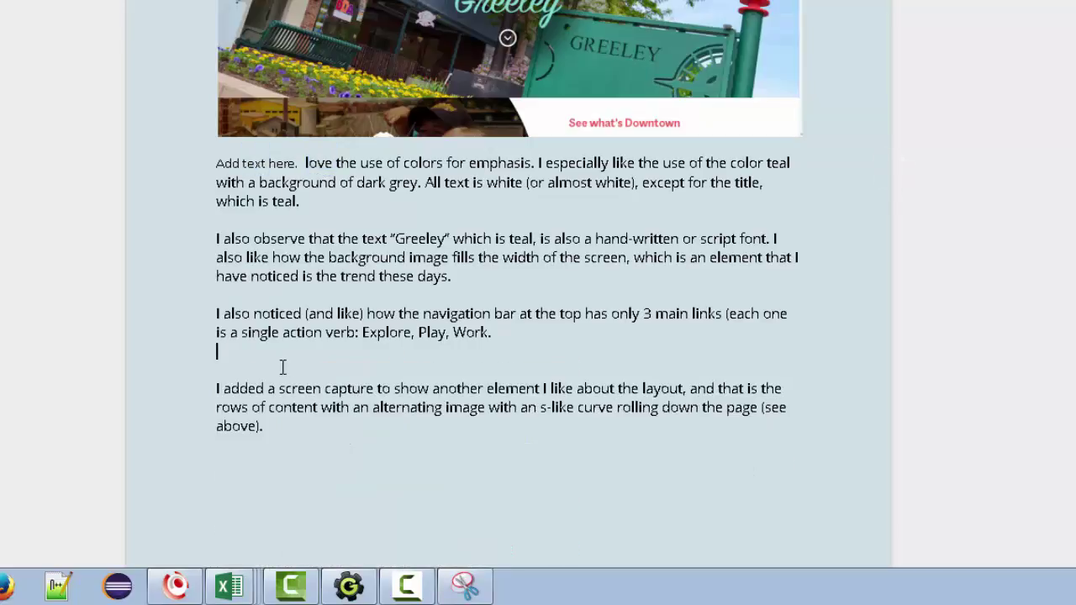
{"action": "key", "text": "BackSpace"}
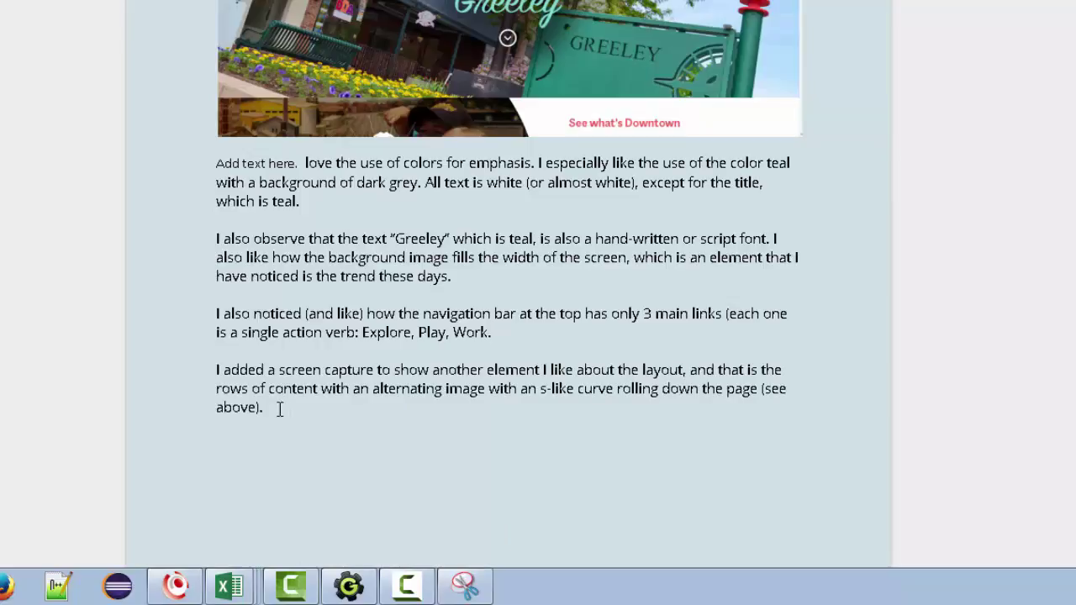
{"action": "left_click_drag", "start_coordinate": [293, 418], "coordinate": [308, 166]}
{"action": "key", "text": "Delete"}
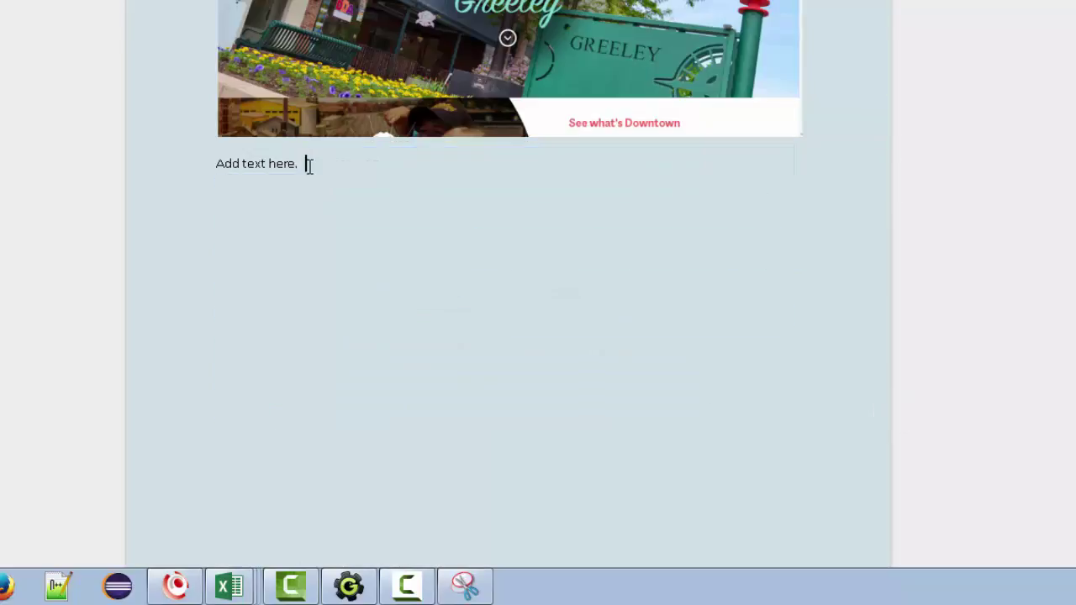
- Replace the "Add text here." placeholder with the copied design commentary, pasted without its source formatting
{"action": "left_click_drag", "start_coordinate": [295, 164], "coordinate": [163, 157]}
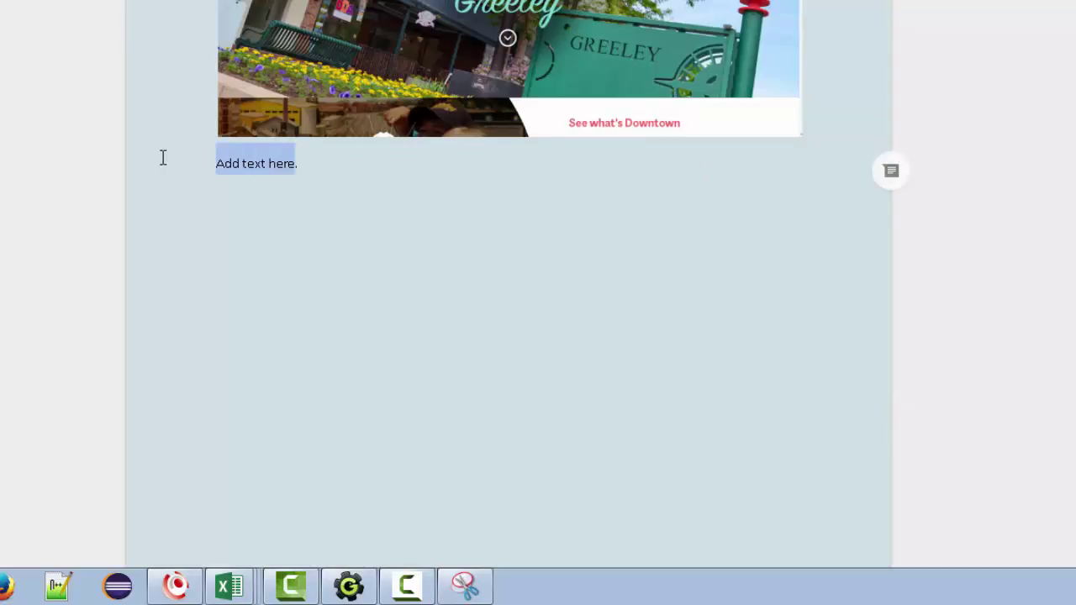
{"action": "key", "text": "Delete"}
{"action": "type", "text": "1."}
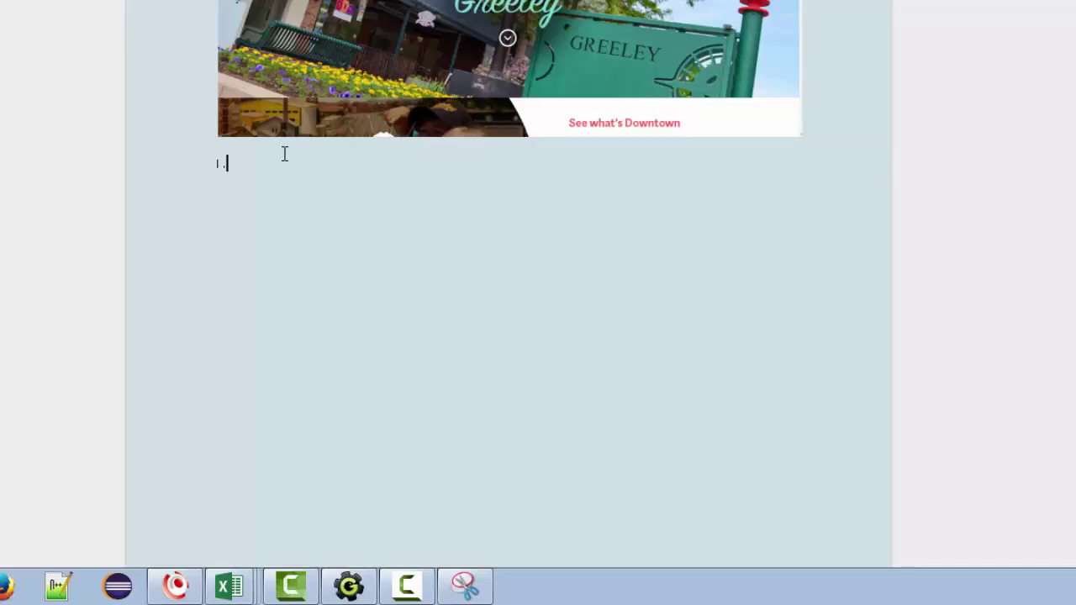
{"action": "key", "text": "BackSpace"}
{"action": "right_click", "coordinate": [223, 164]}
{"action": "left_click", "coordinate": [301, 262]}
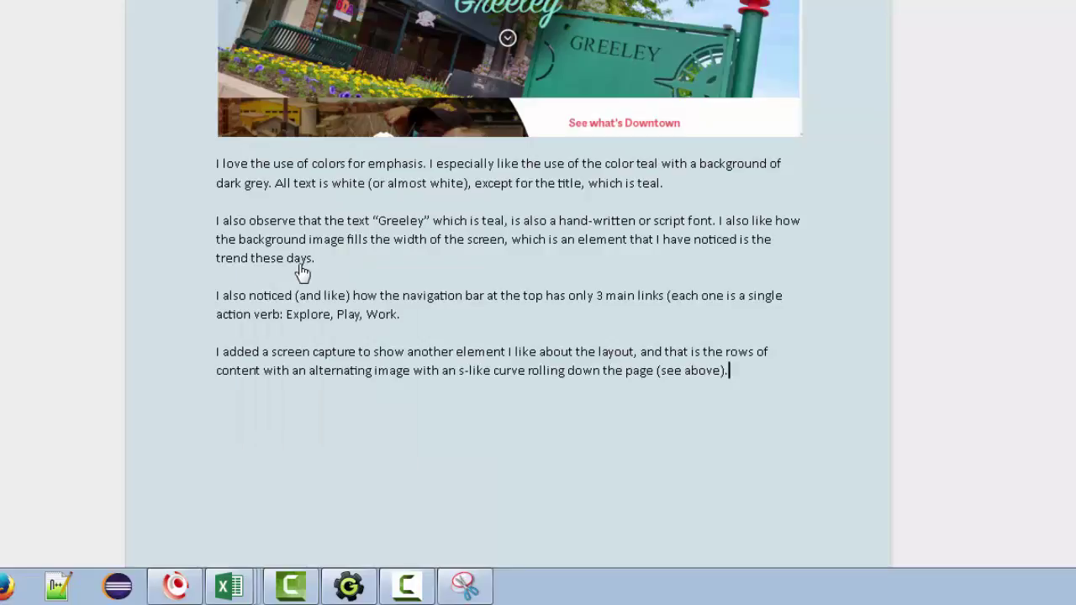
- Set the pasted commentary paragraphs to font size 12 and update the Normal text style to match
{"action": "left_click_drag", "start_coordinate": [216, 163], "coordinate": [726, 374]}
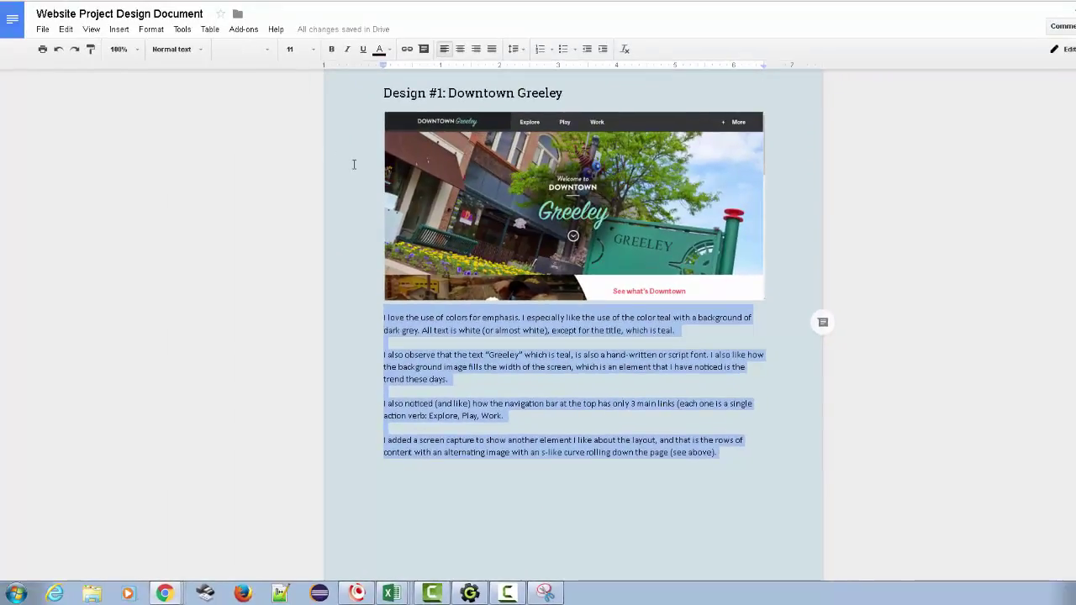
{"action": "left_click", "coordinate": [287, 12]}
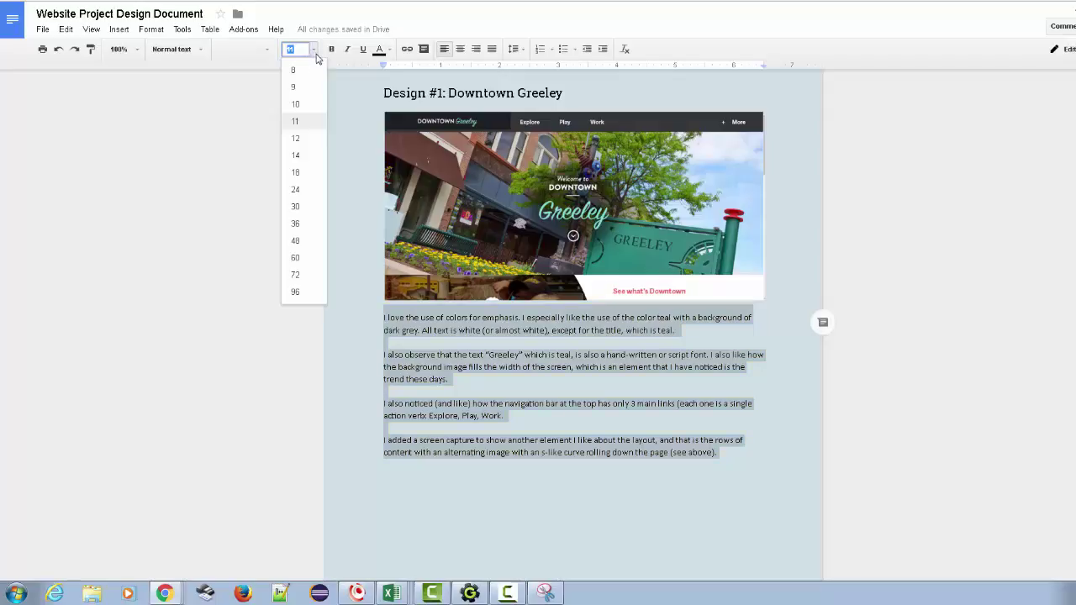
{"action": "left_click", "coordinate": [298, 139]}
{"action": "left_click", "coordinate": [190, 51]}
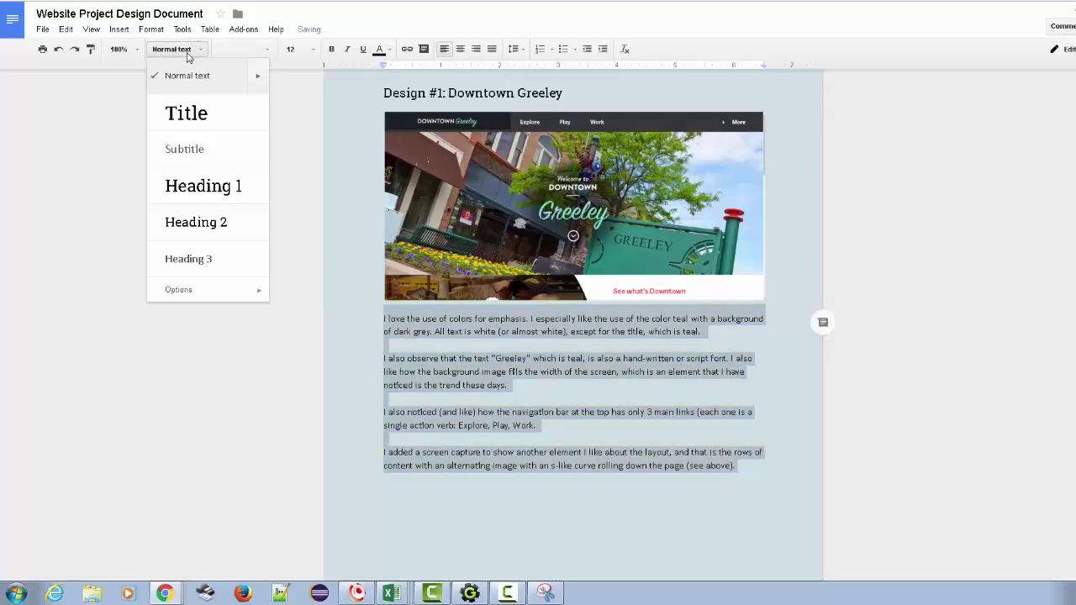
{"action": "mouse_move", "coordinate": [255, 80]}
{"action": "left_click", "coordinate": [313, 105]}
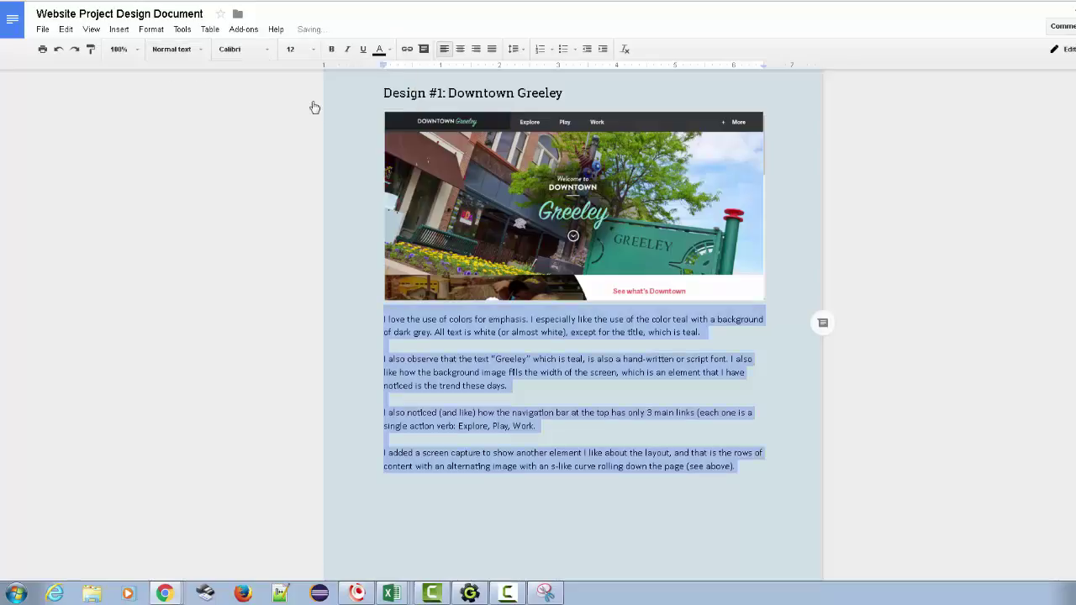
{"action": "left_click", "coordinate": [699, 510]}
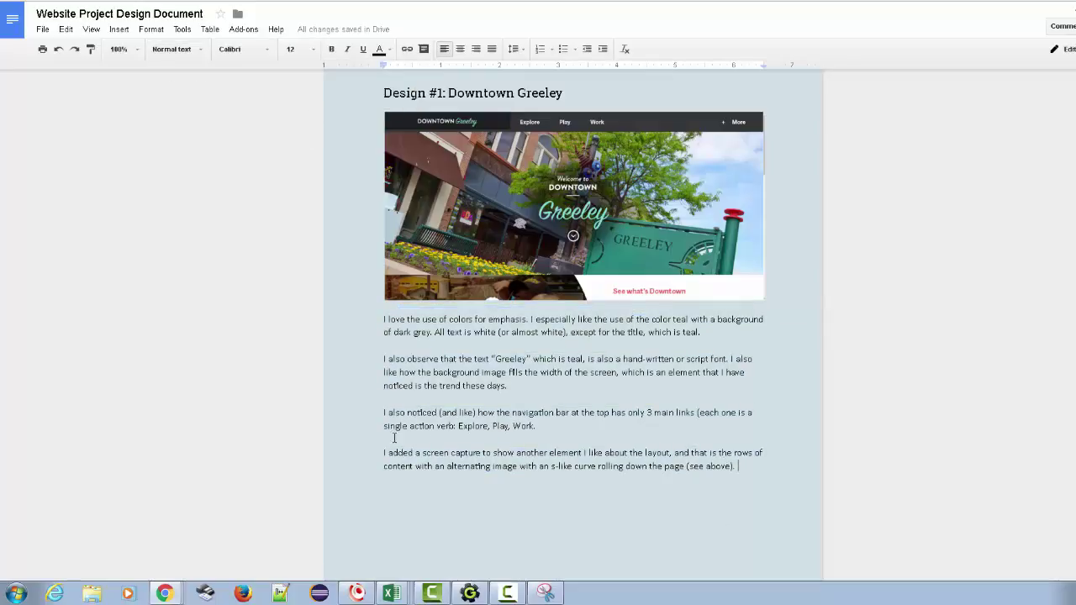
{"action": "left_click_drag", "start_coordinate": [373, 446], "coordinate": [729, 466]}
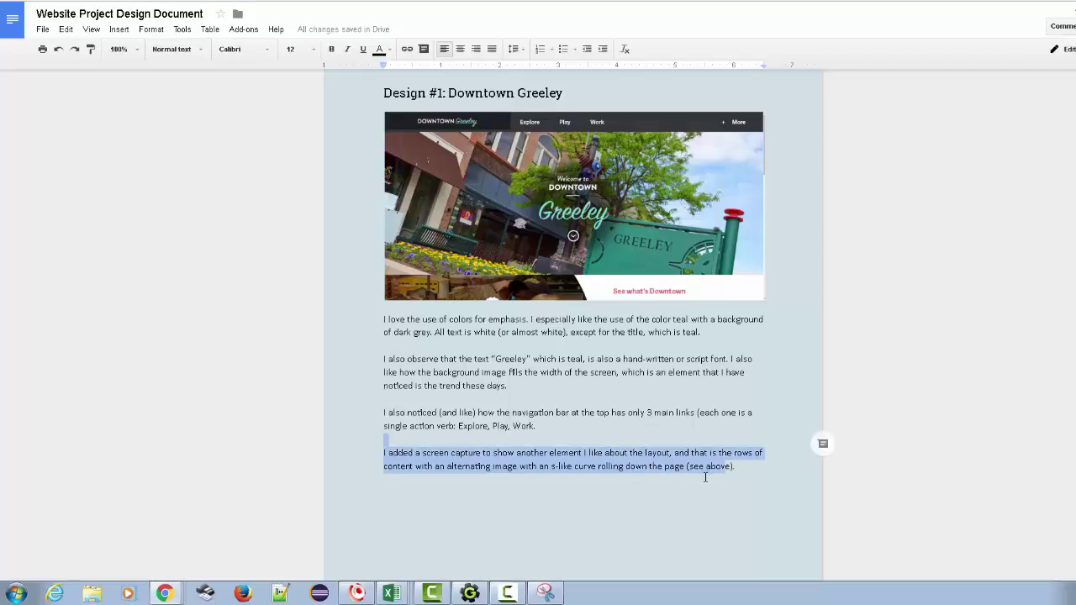
{"action": "left_click", "coordinate": [693, 479]}
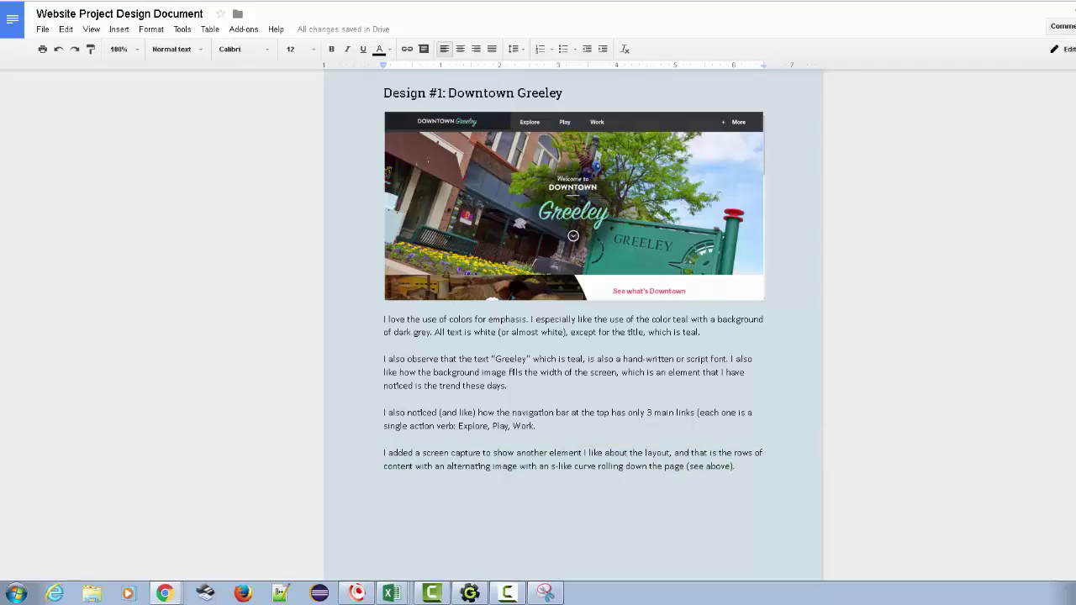
- Switch to Snipping Tool, capture the Explore and Play rows of the Downtown Greeley site, and close the capture without saving it
{"action": "key", "text": "ctrl+Tab"}
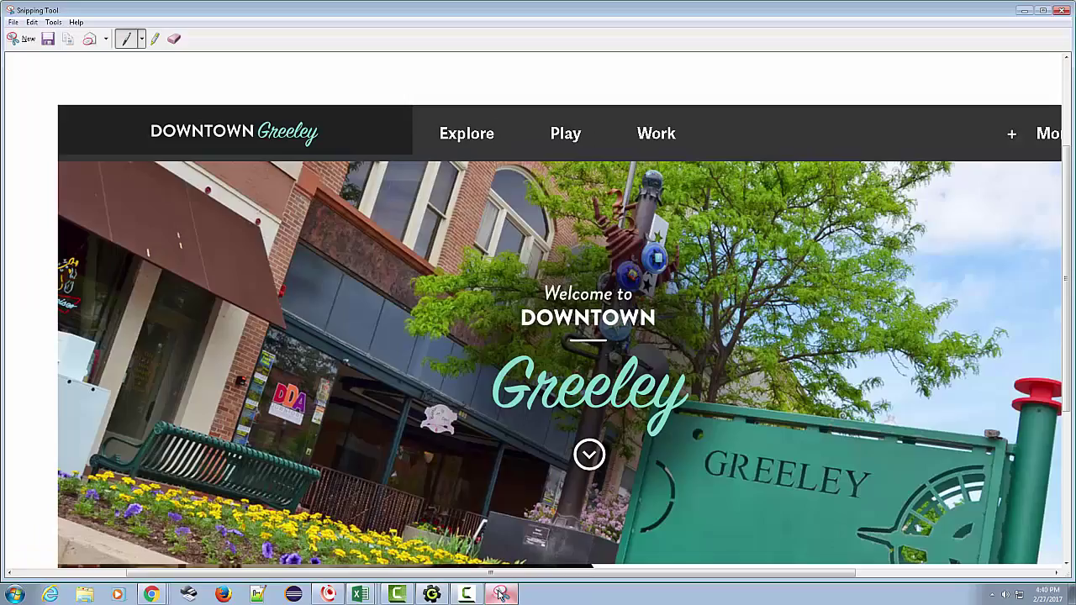
{"action": "left_click", "coordinate": [22, 38]}
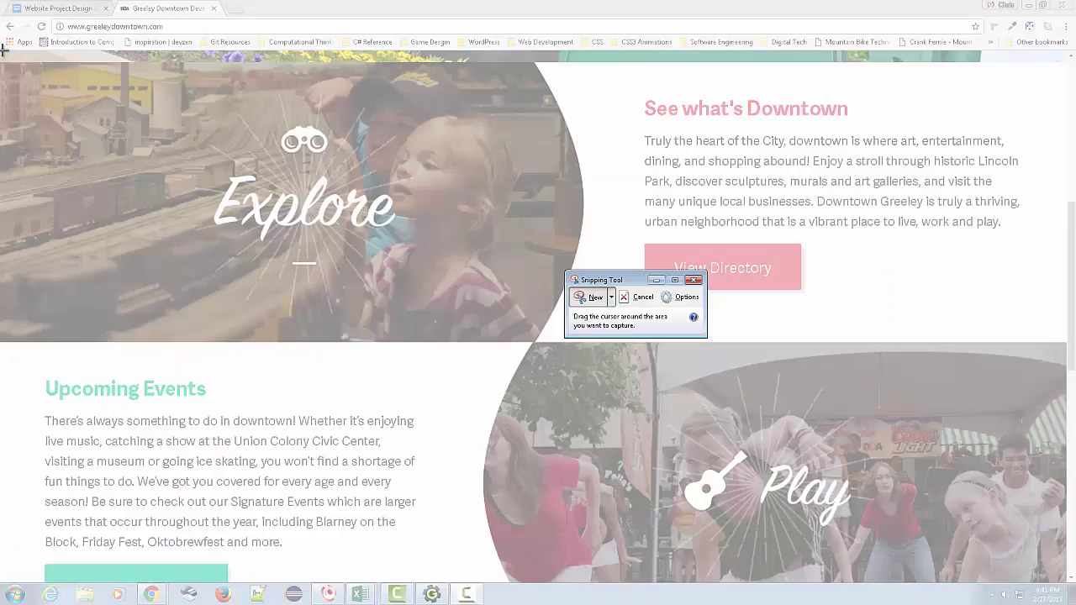
{"action": "mouse_move", "coordinate": [3, 51]}
{"action": "left_mouse_down"}
{"action": "mouse_move", "coordinate": [283, 432]}
{"action": "mouse_move", "coordinate": [1031, 597]}
{"action": "mouse_move", "coordinate": [1062, 579]}
{"action": "left_mouse_up"}
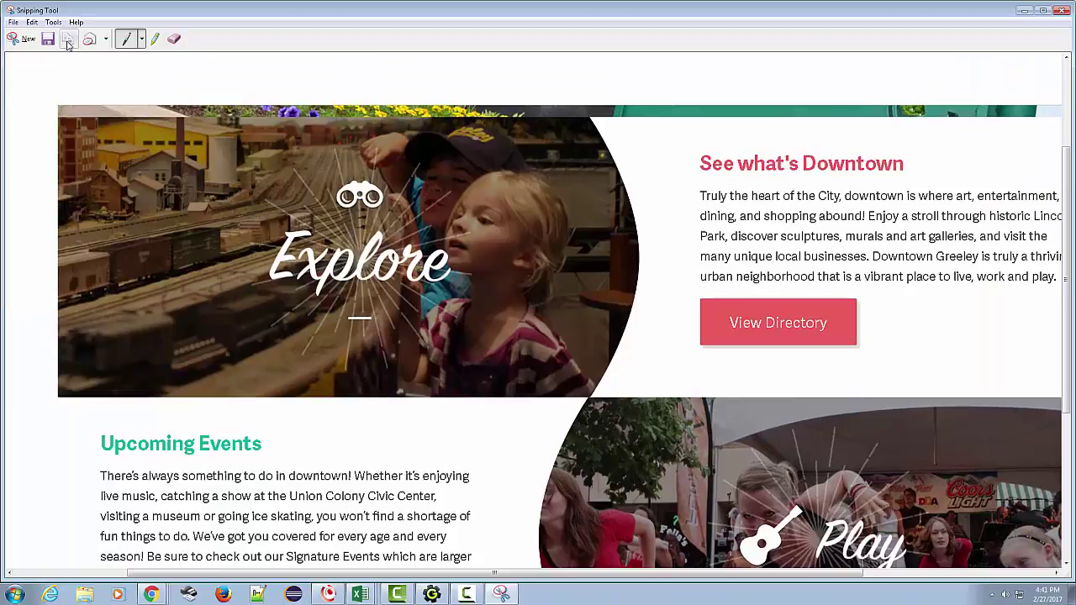
{"action": "left_click", "coordinate": [1059, 17]}
{"action": "left_click", "coordinate": [584, 303]}
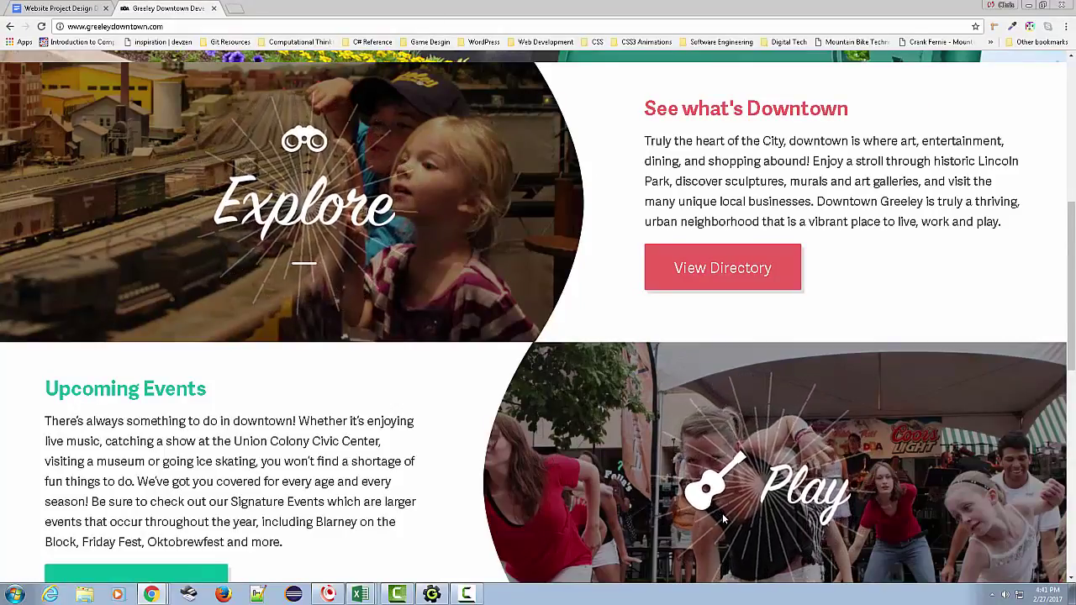
- Capture the browser window showing the Explore and Play rows and paste it into the design document before the "I added a screen capture" paragraph
{"action": "key", "text": "alt+Print"}
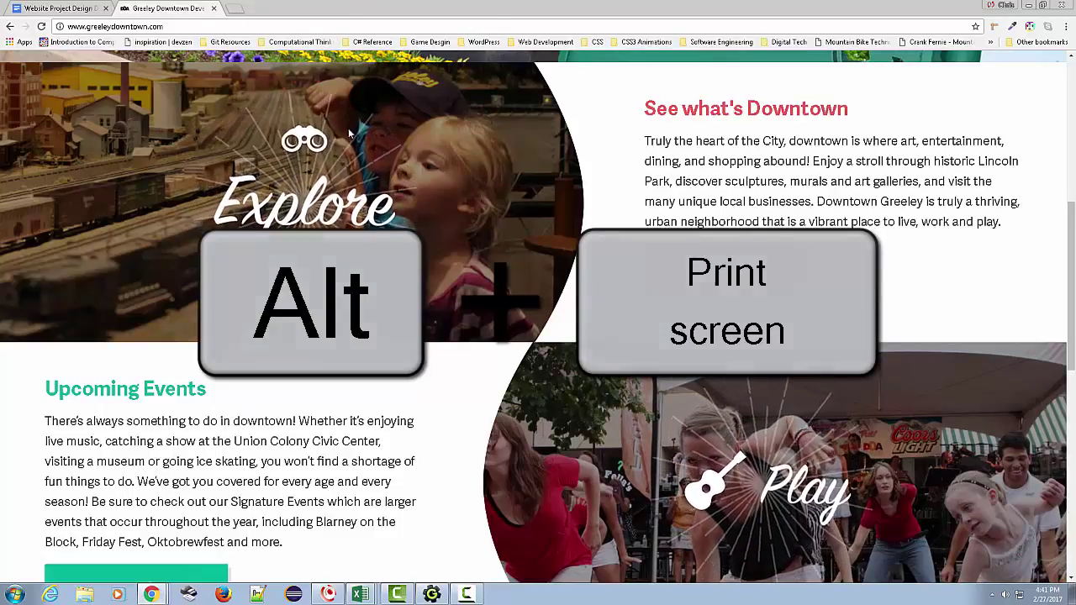
{"action": "key", "text": "alt+Tab"}
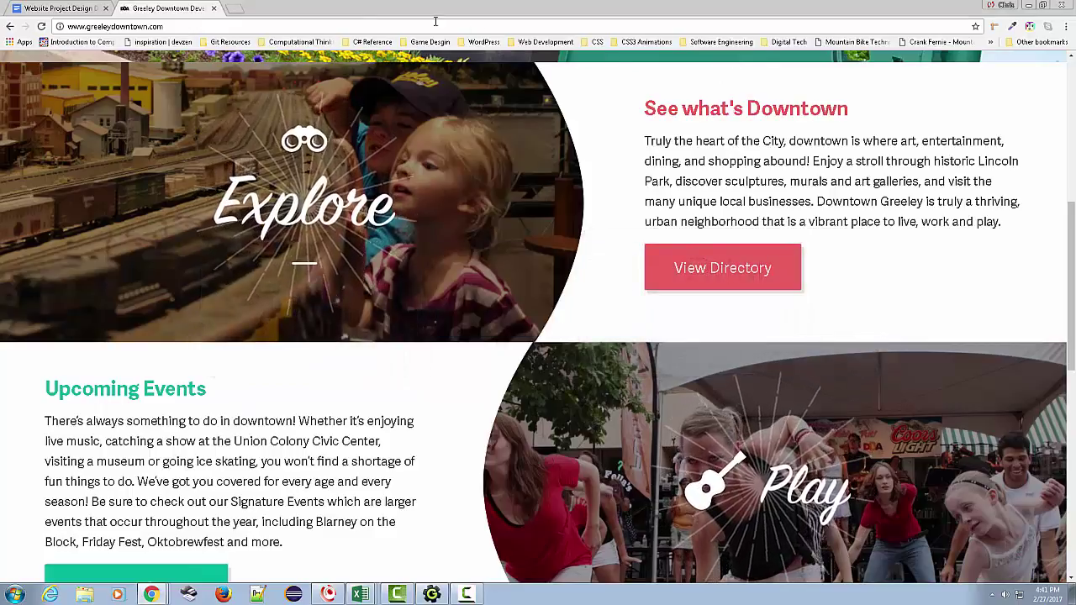
{"action": "left_click", "coordinate": [48, 9]}
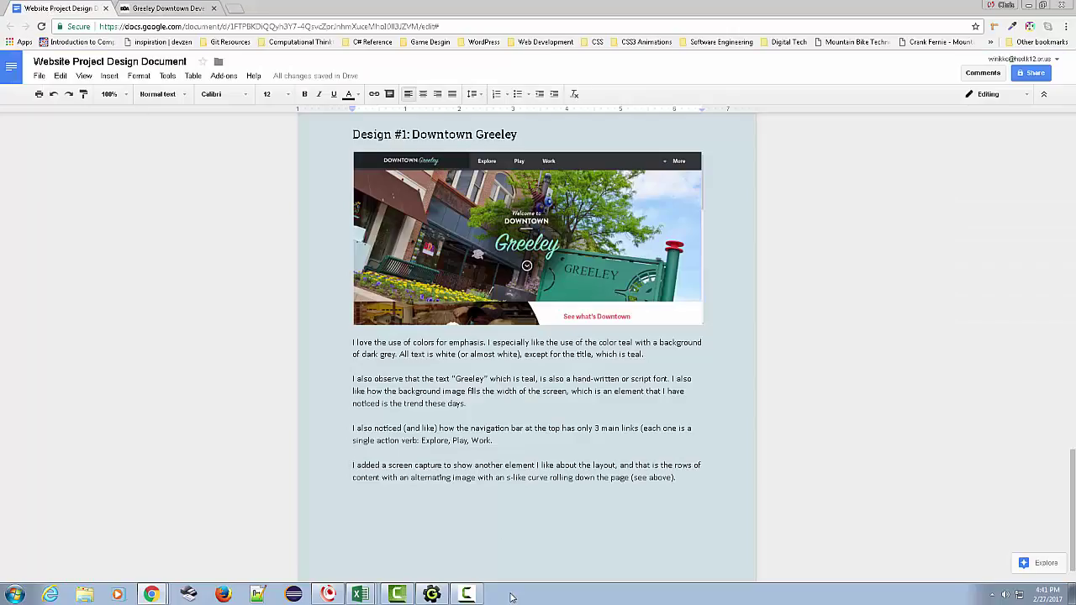
{"action": "left_click", "coordinate": [61, 75]}
{"action": "left_click", "coordinate": [77, 166]}
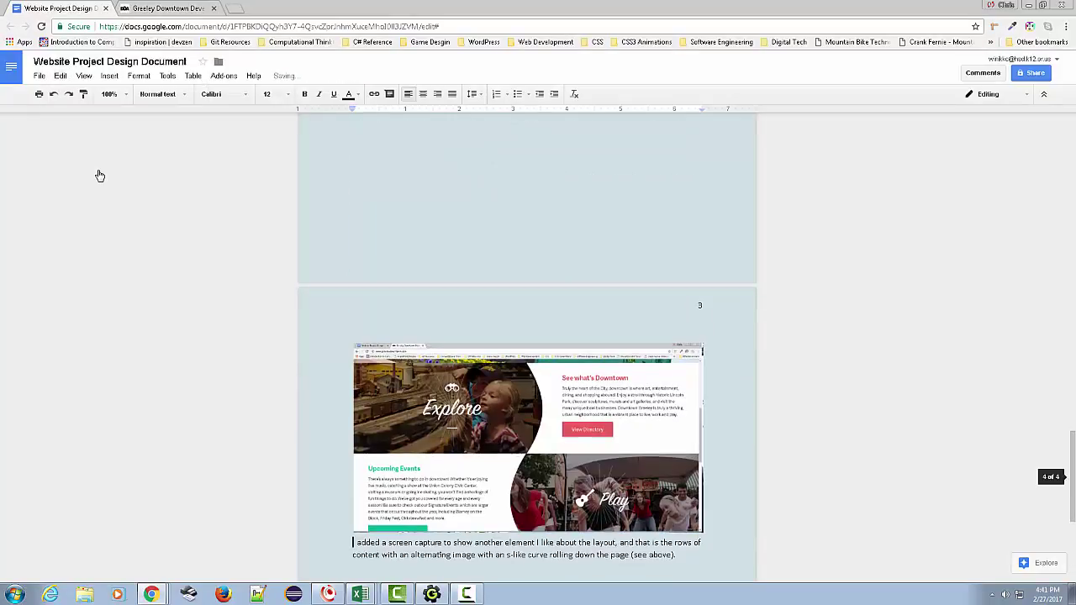
- Shrink the pasted Explore/Play capture to about half the text width and wrap the last commentary paragraph beside it
{"action": "left_click", "coordinate": [433, 397]}
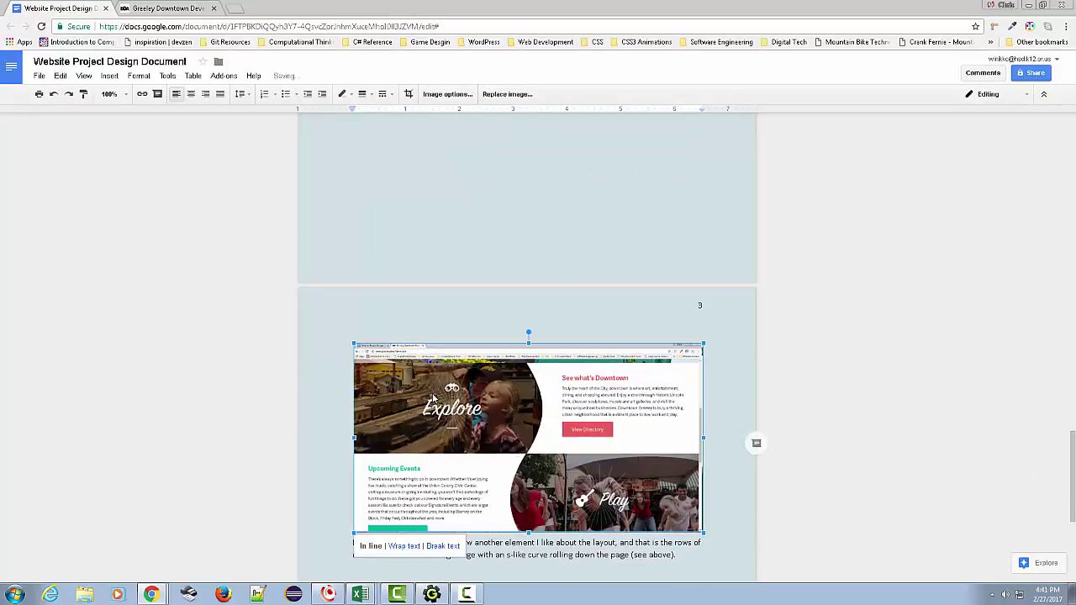
{"action": "scroll", "coordinate": [433, 395], "scroll_direction": "up", "scroll_amount": 3}
{"action": "scroll", "coordinate": [433, 394], "scroll_direction": "down", "scroll_amount": 4}
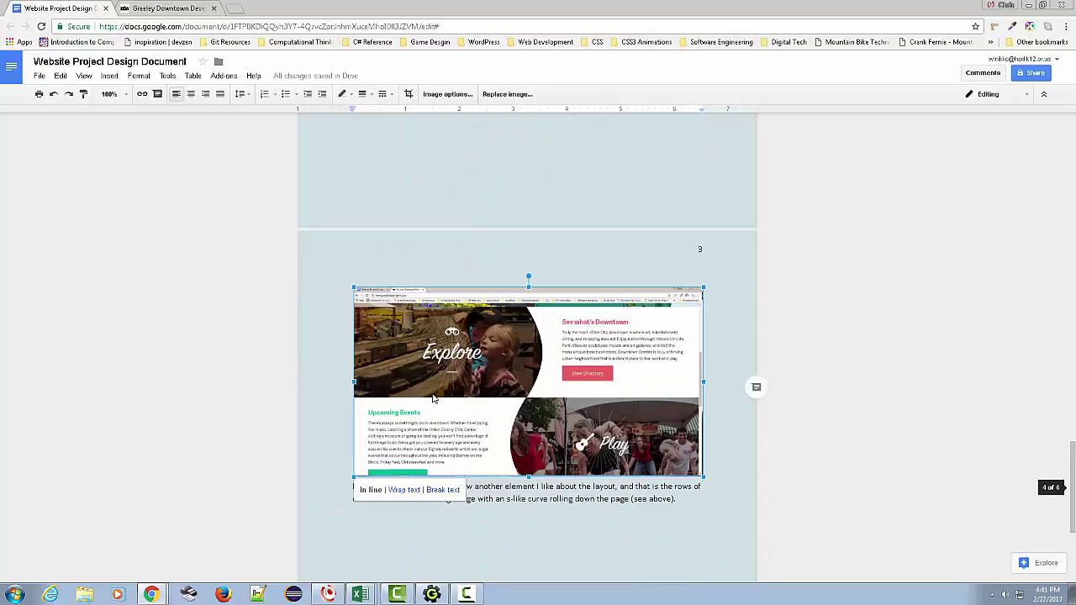
{"action": "left_click_drag", "start_coordinate": [704, 478], "coordinate": [514, 380]}
{"action": "scroll", "coordinate": [513, 379], "scroll_direction": "up", "scroll_amount": 3}
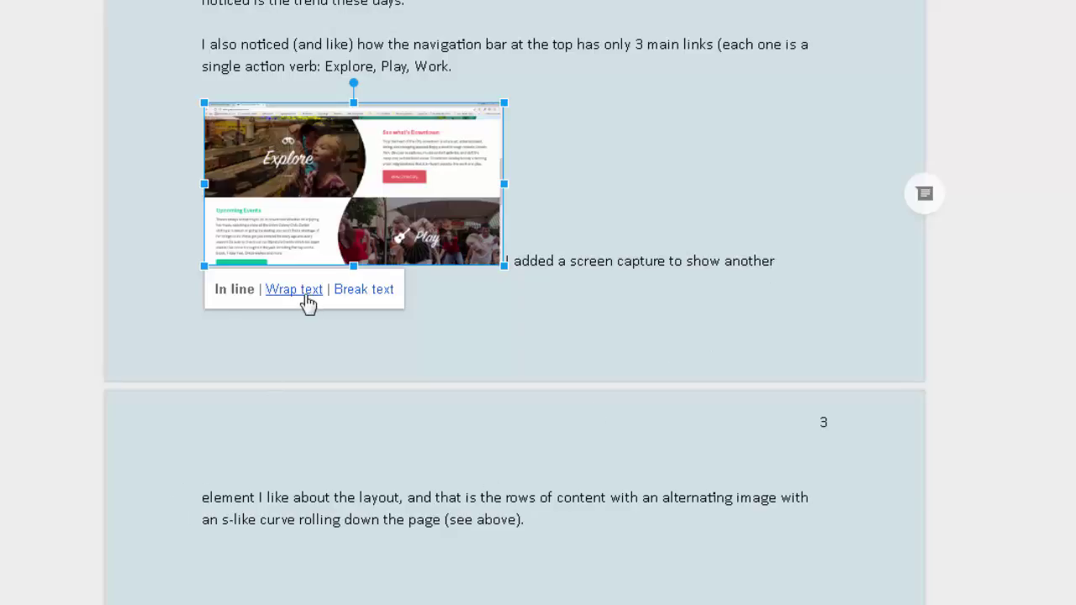
{"action": "left_click", "coordinate": [311, 303]}
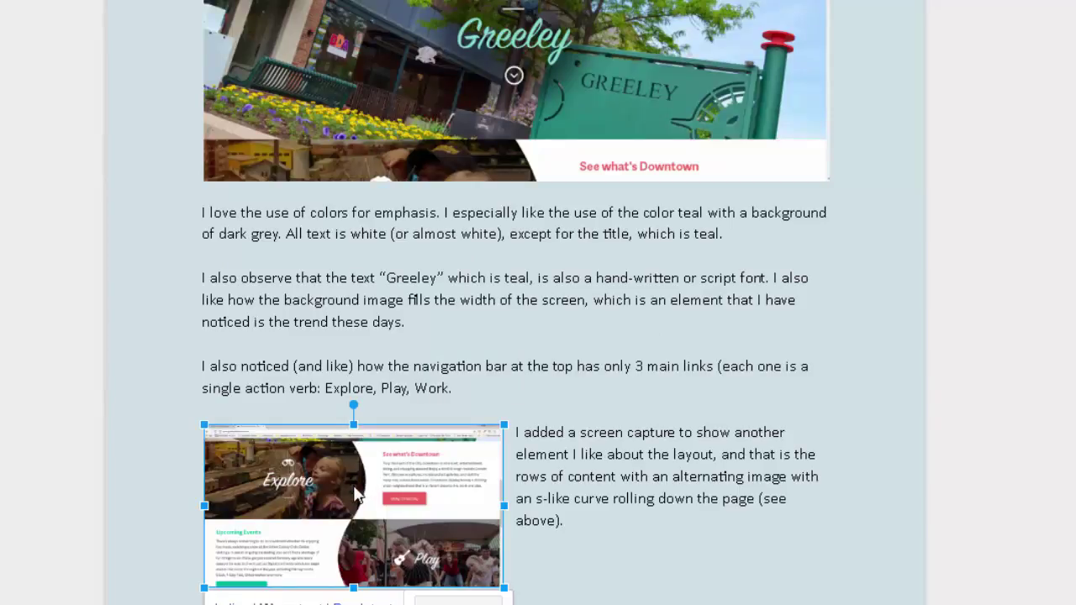
{"action": "left_click_drag", "start_coordinate": [360, 487], "coordinate": [325, 474]}
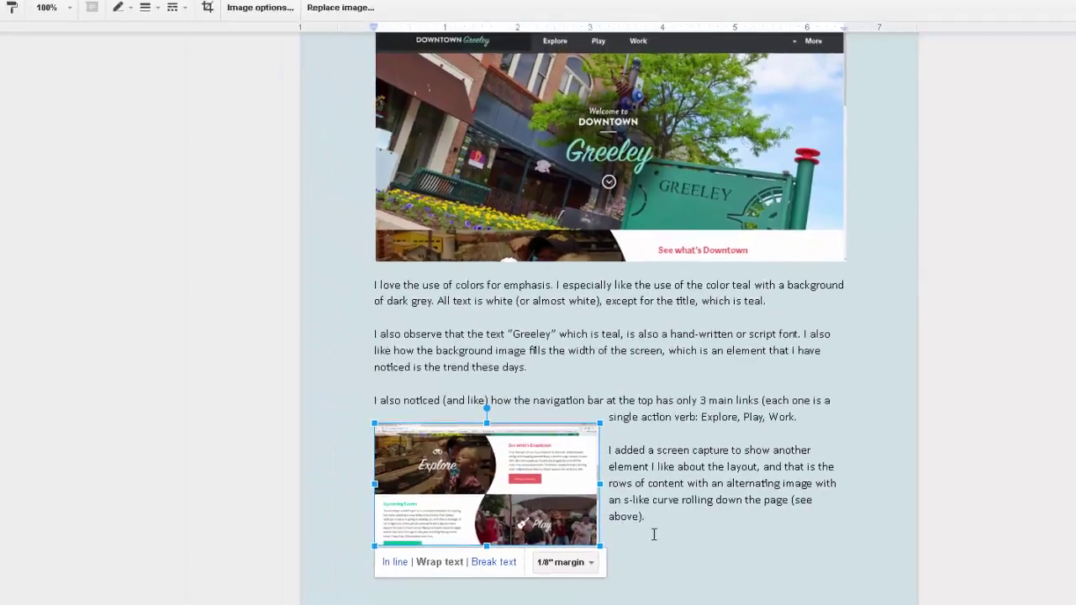
- Add the lines "Typography" and "Use of Colors" below the wrapped Explore/Play capture
{"action": "left_click", "coordinate": [666, 551]}
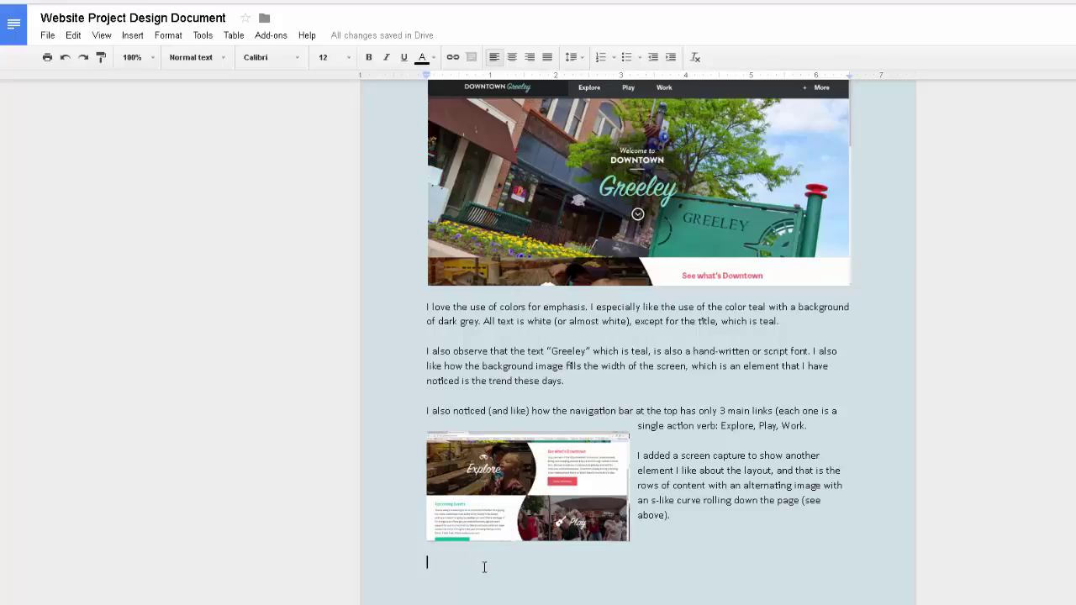
{"action": "type", "text": "Typography"}
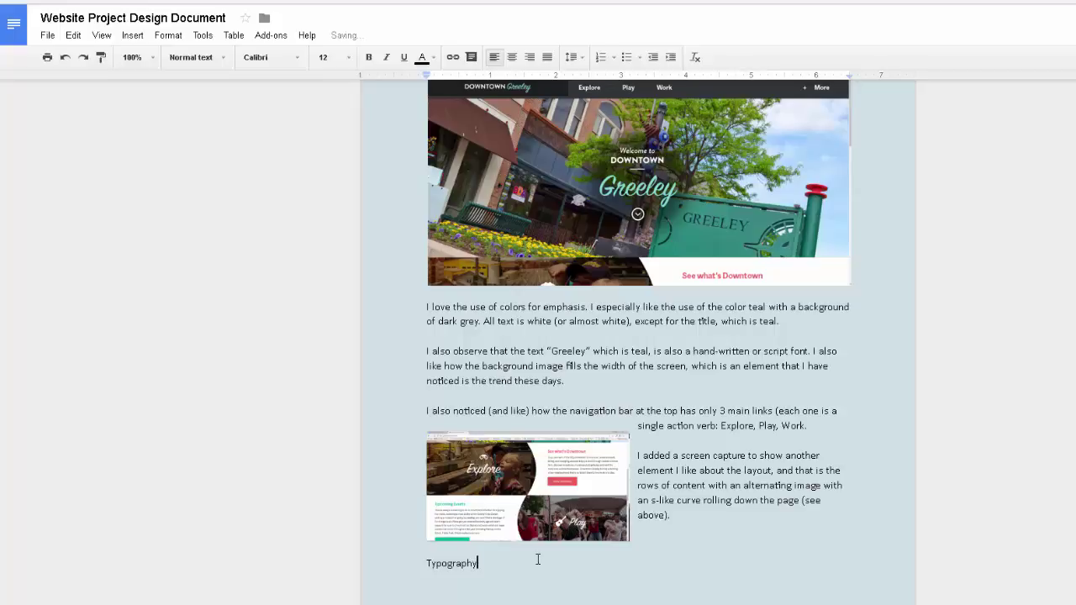
{"action": "key", "text": "Return"}
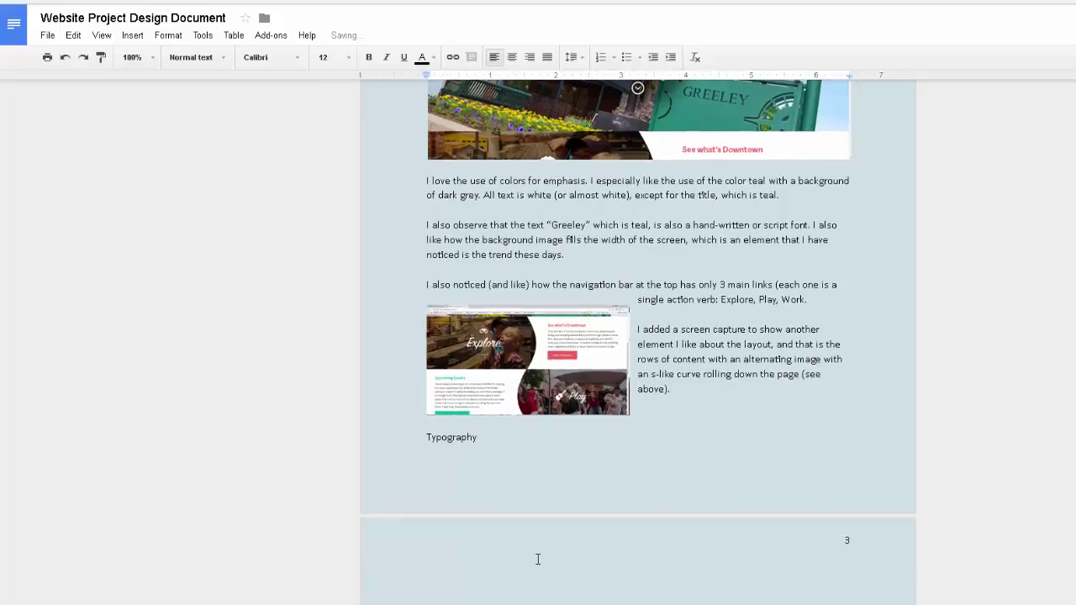
{"action": "type", "text": "Use of Colors"}
- Format the "Typography" and "Use of Colors" lines as Heading 2
{"action": "left_click_drag", "start_coordinate": [495, 600], "coordinate": [406, 453]}
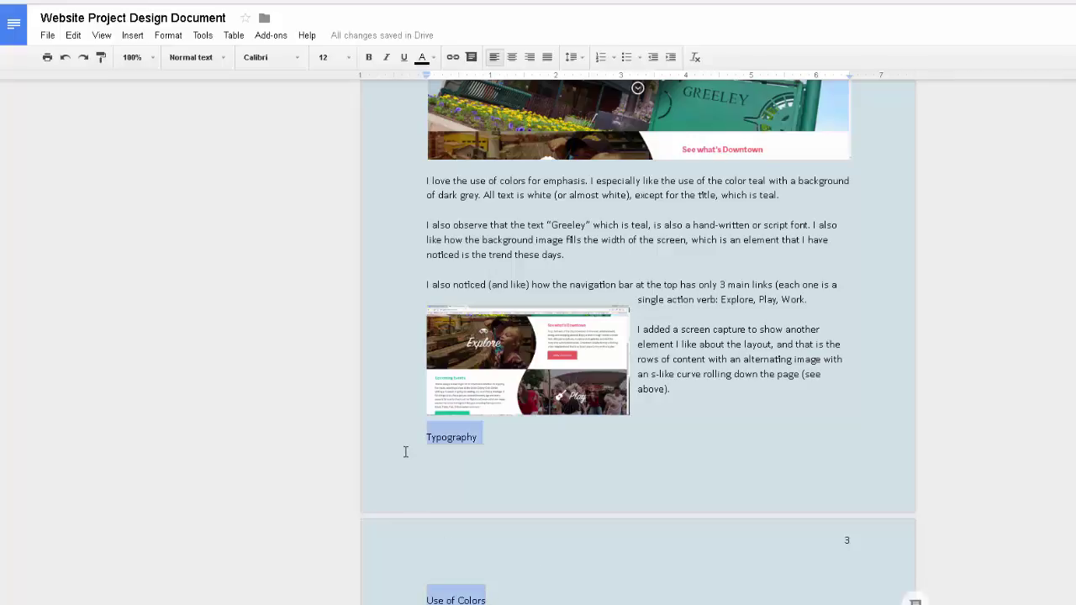
{"action": "left_click", "coordinate": [210, 56]}
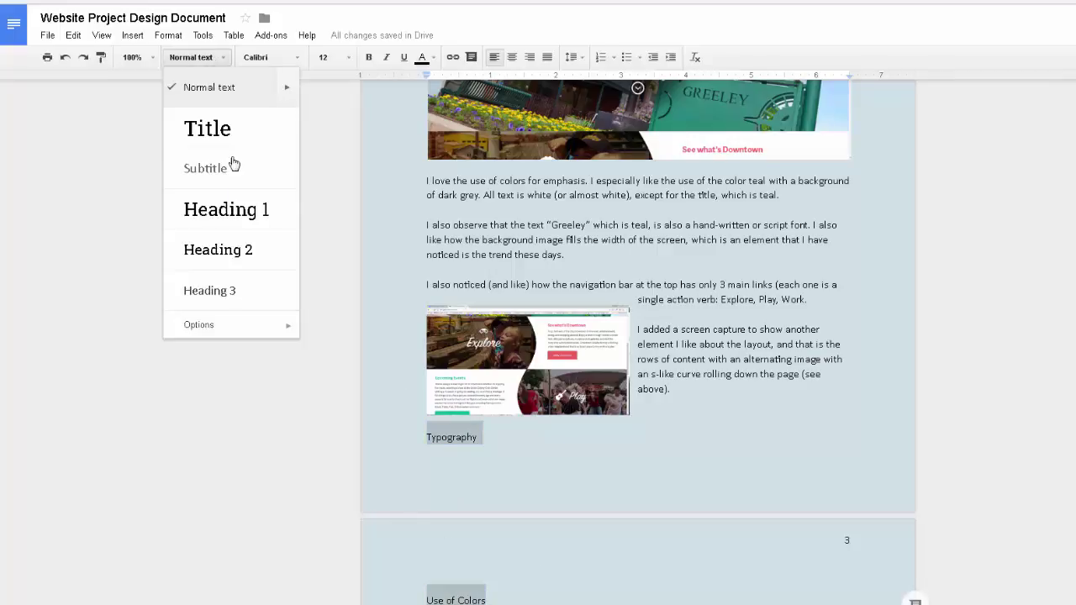
{"action": "left_click", "coordinate": [225, 260]}
{"action": "left_click", "coordinate": [471, 595]}
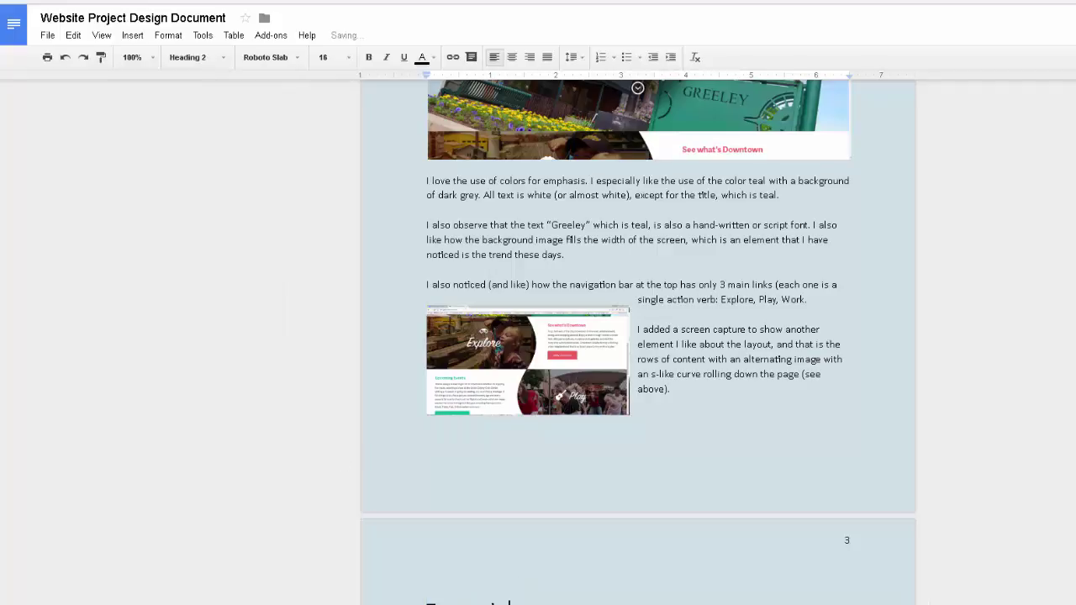
- Change the "Typography" and "Use of Colors" lines to Heading 3 and set their font to Roboto Slab
{"action": "scroll", "coordinate": [547, 559], "scroll_direction": "down", "scroll_amount": 2}
{"action": "scroll", "coordinate": [548, 559], "scroll_direction": "up", "scroll_amount": 5}
{"action": "scroll", "coordinate": [548, 559], "scroll_direction": "down", "scroll_amount": 4}
{"action": "scroll", "coordinate": [548, 559], "scroll_direction": "up", "scroll_amount": 3}
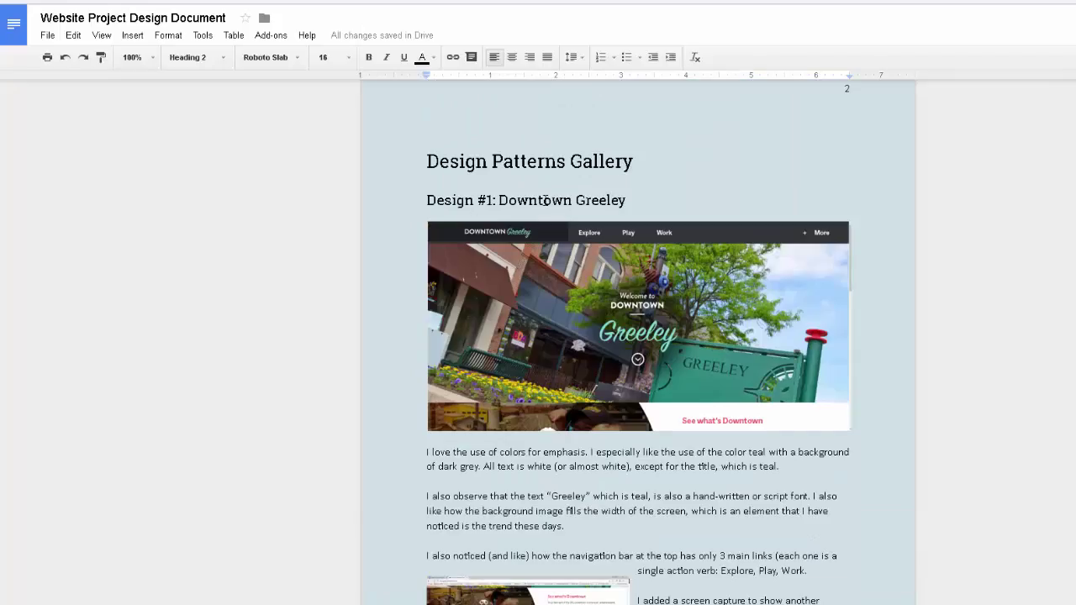
{"action": "scroll", "coordinate": [530, 547], "scroll_direction": "down", "scroll_amount": 4}
{"action": "left_click_drag", "start_coordinate": [533, 581], "coordinate": [396, 539]}
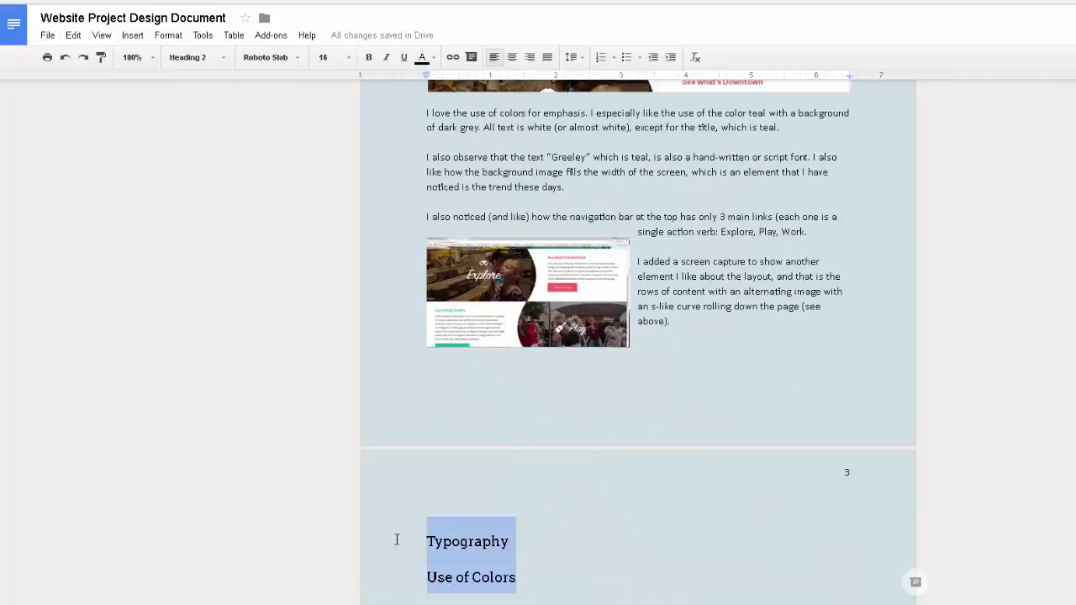
{"action": "left_click", "coordinate": [211, 59]}
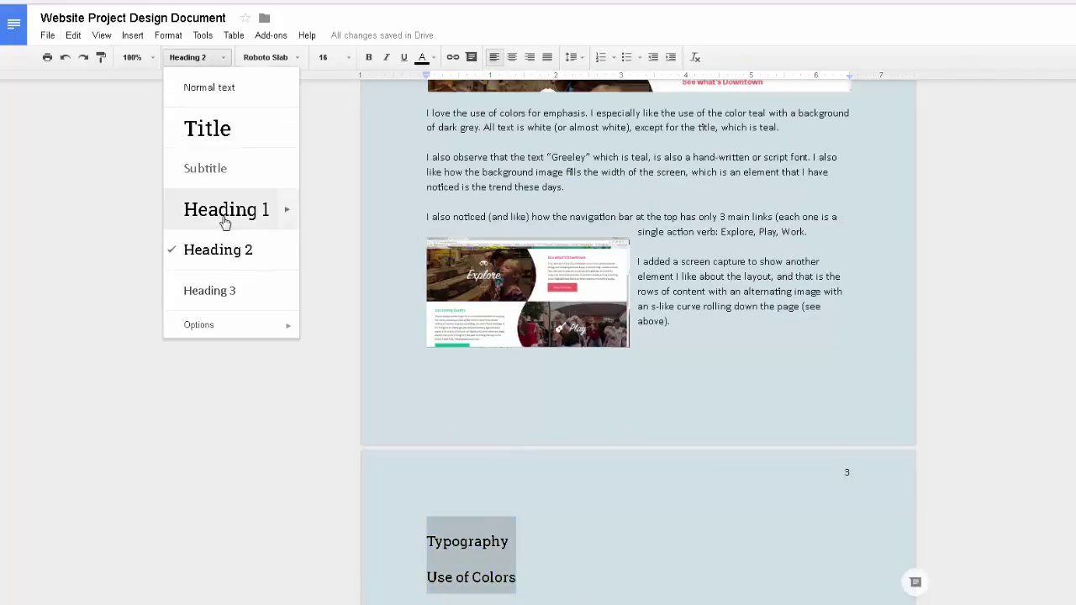
{"action": "left_click", "coordinate": [236, 290]}
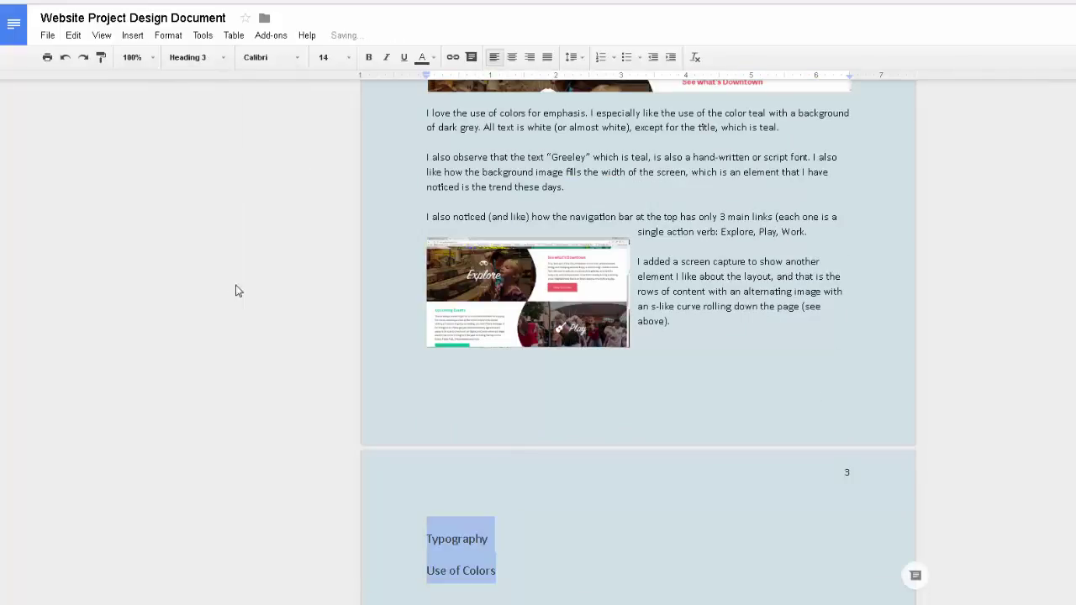
{"action": "left_click", "coordinate": [301, 62]}
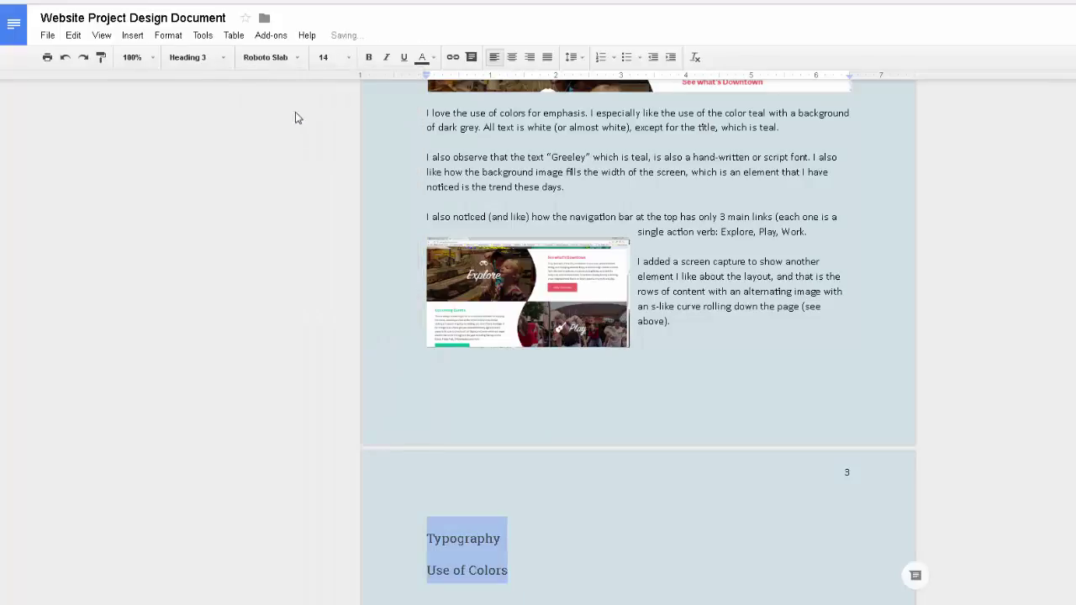
{"action": "left_click", "coordinate": [296, 106]}
- Update the Heading 3 style to match the selected Roboto Slab headings and start a new line after "Use of Colors"
{"action": "left_click", "coordinate": [223, 61]}
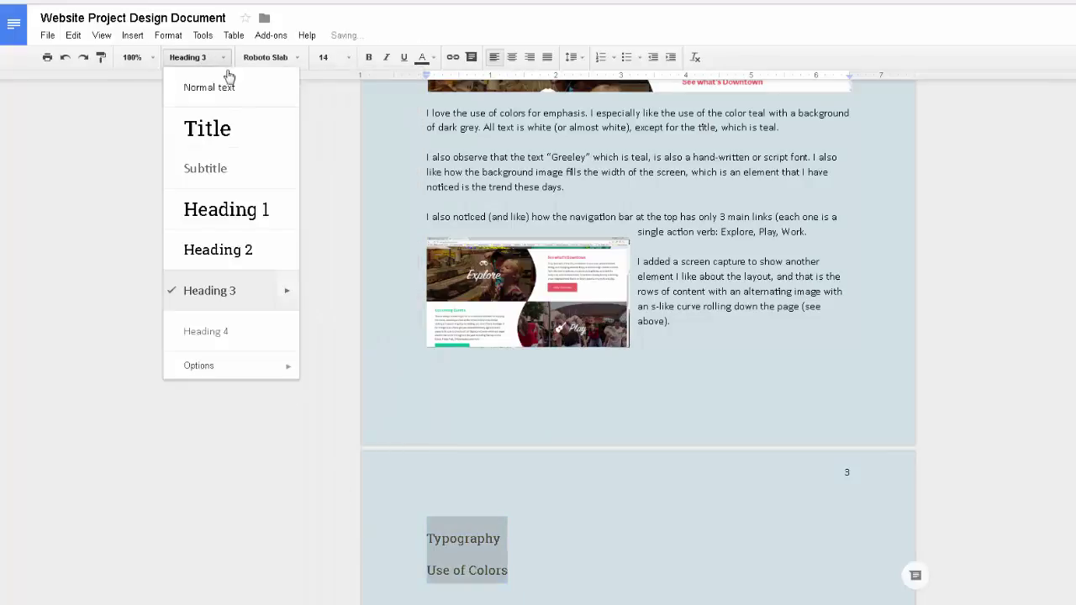
{"action": "mouse_move", "coordinate": [293, 295]}
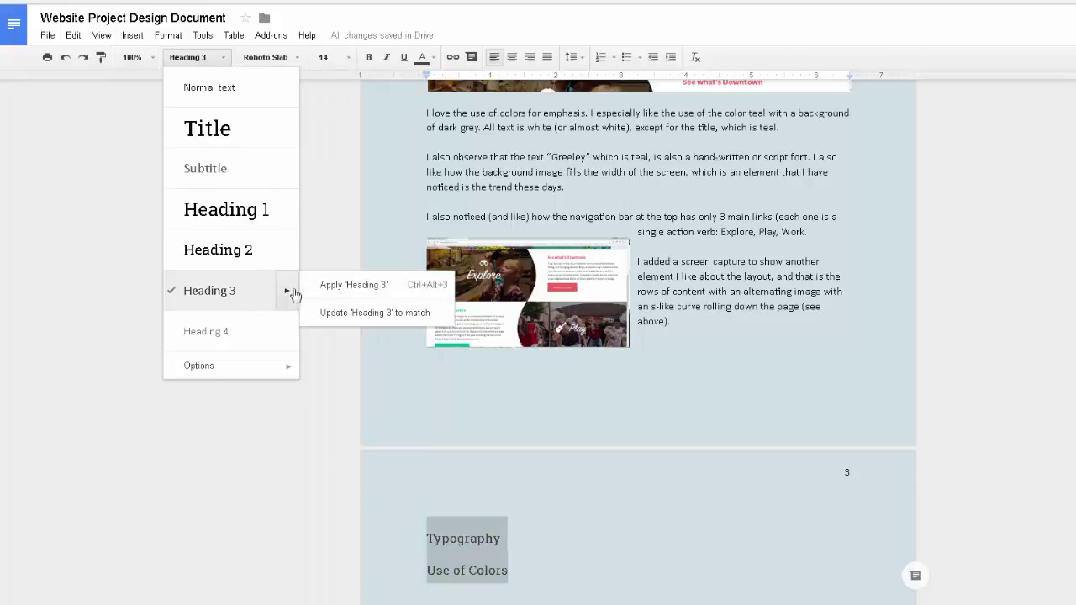
{"action": "left_click", "coordinate": [375, 315]}
{"action": "left_click", "coordinate": [534, 583]}
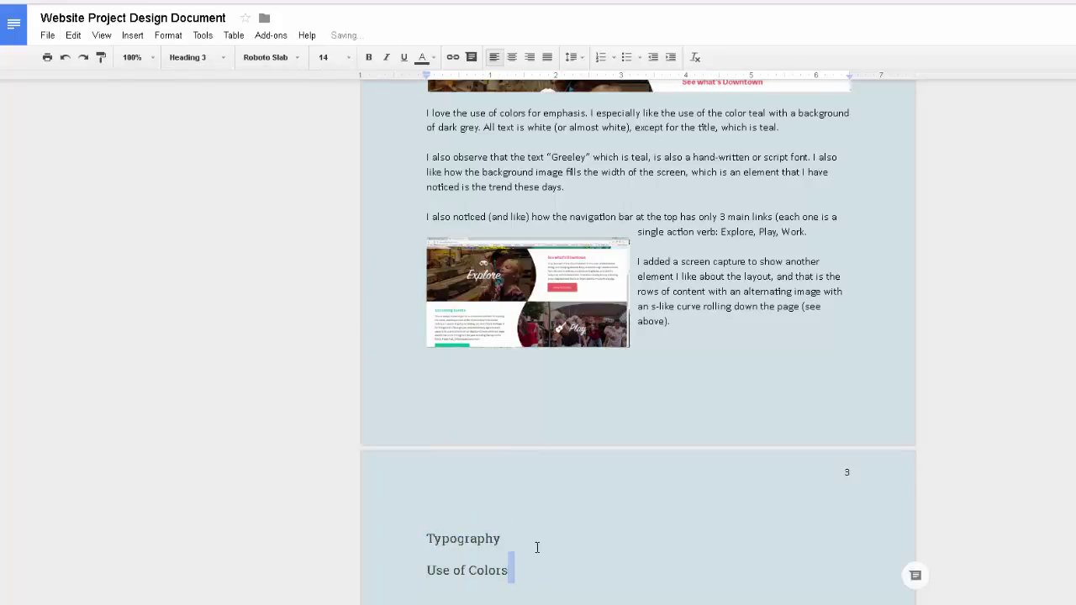
{"action": "key", "text": "Return"}
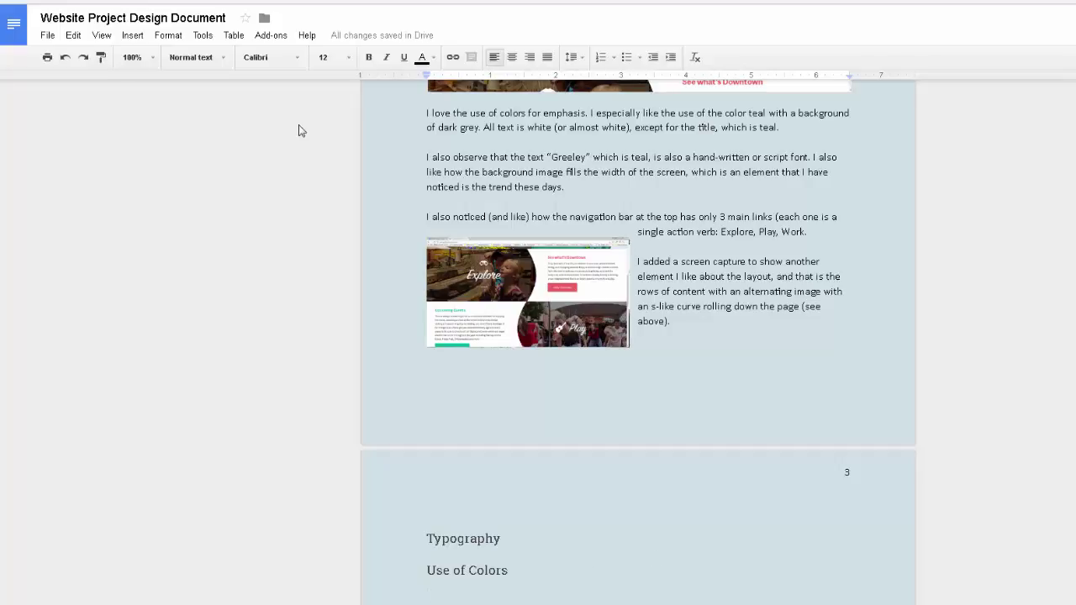
- Insert a new drawing below the "Use of Colors" heading and draw a small rectangle in it
{"action": "left_click", "coordinate": [131, 36]}
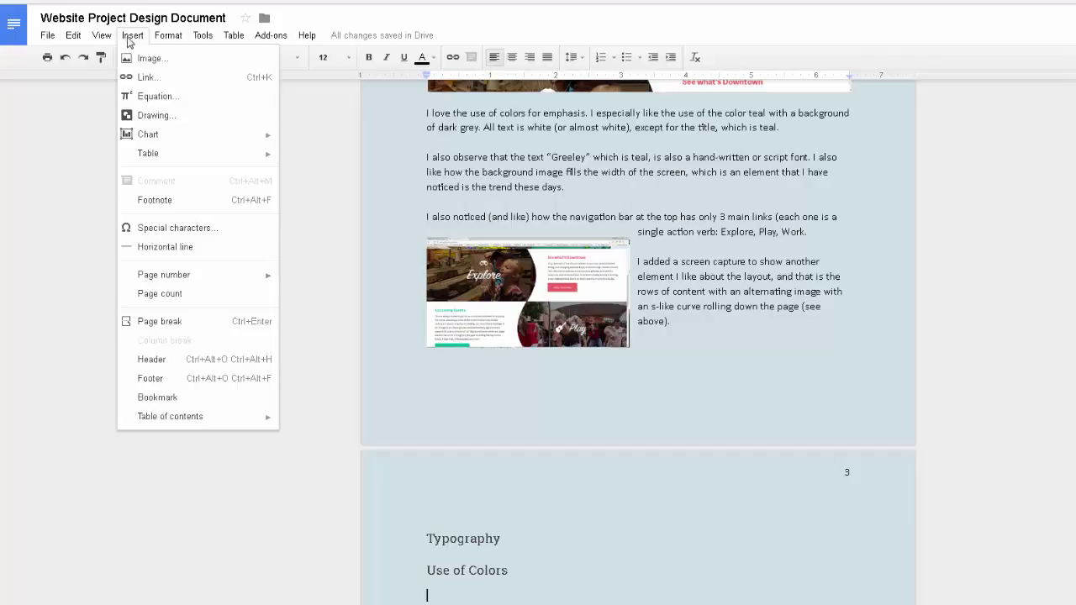
{"action": "left_click", "coordinate": [156, 115]}
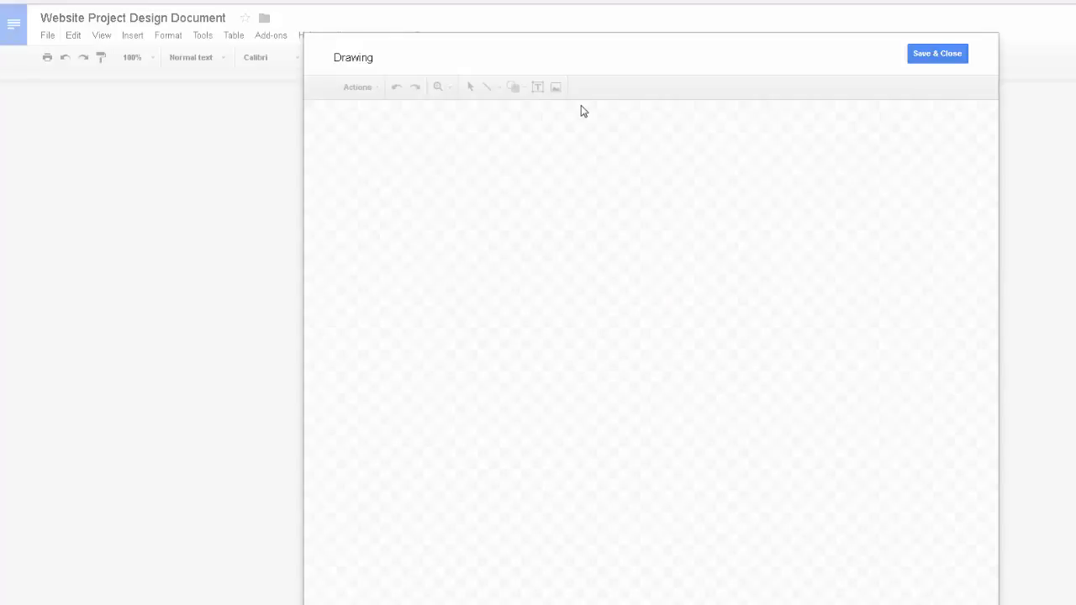
{"action": "left_click", "coordinate": [513, 87]}
{"action": "mouse_move", "coordinate": [515, 112]}
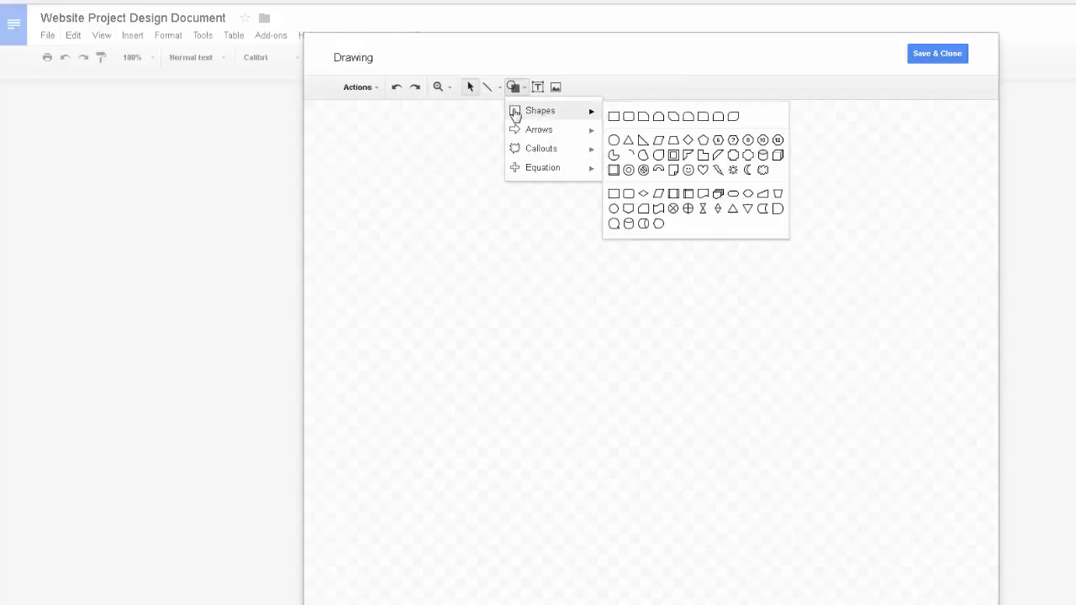
{"action": "left_click", "coordinate": [615, 118]}
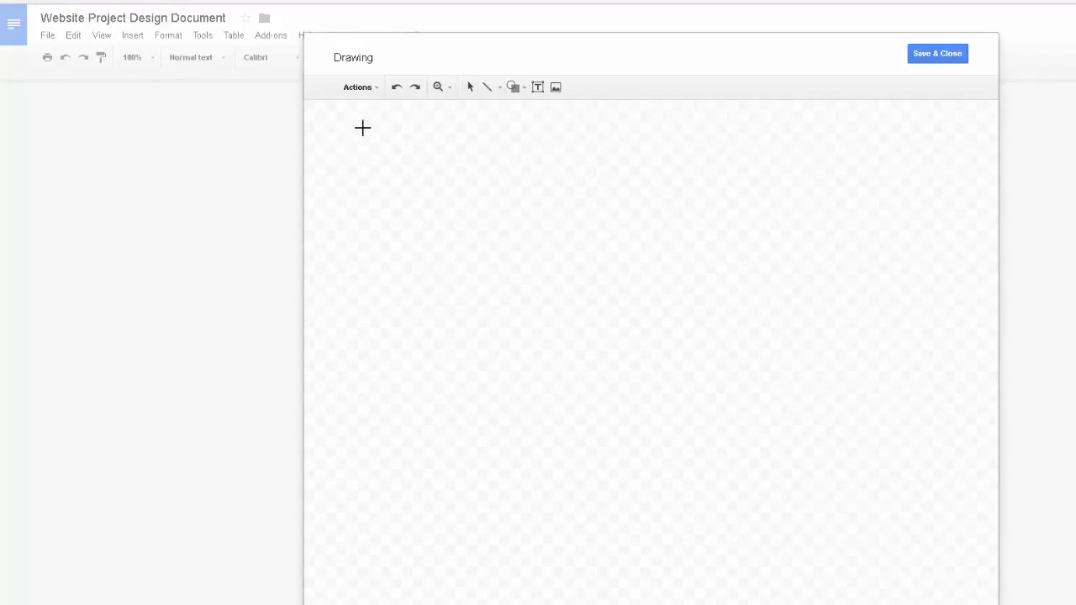
{"action": "left_click_drag", "start_coordinate": [363, 127], "coordinate": [395, 153]}
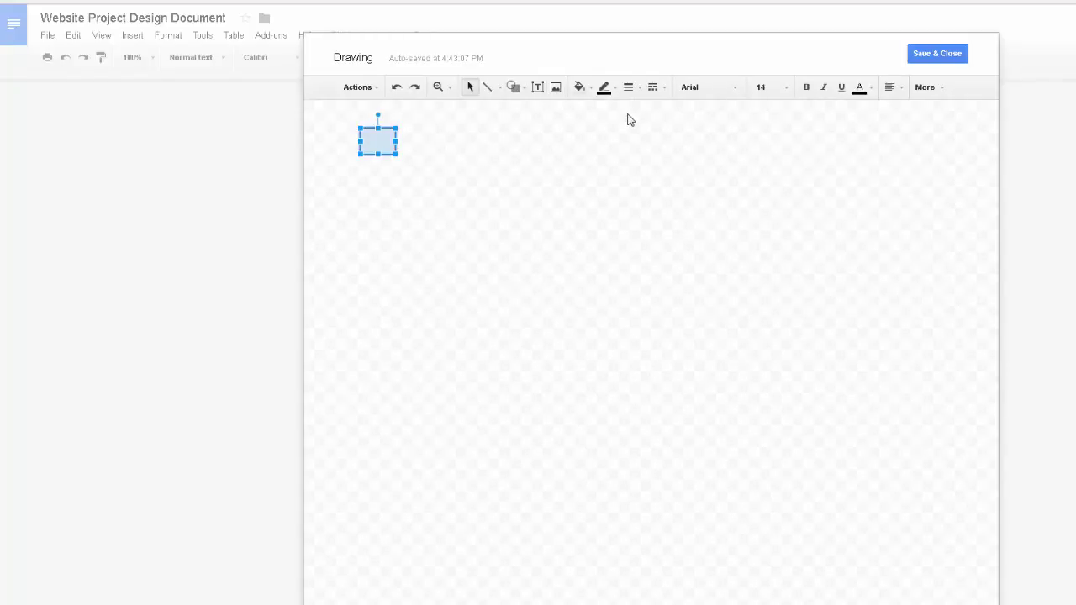
- Fill the rectangle with custom color #01b69b, copied from the website's "Upcoming Events" heading style, and save the drawing into the document
{"action": "left_click", "coordinate": [579, 86]}
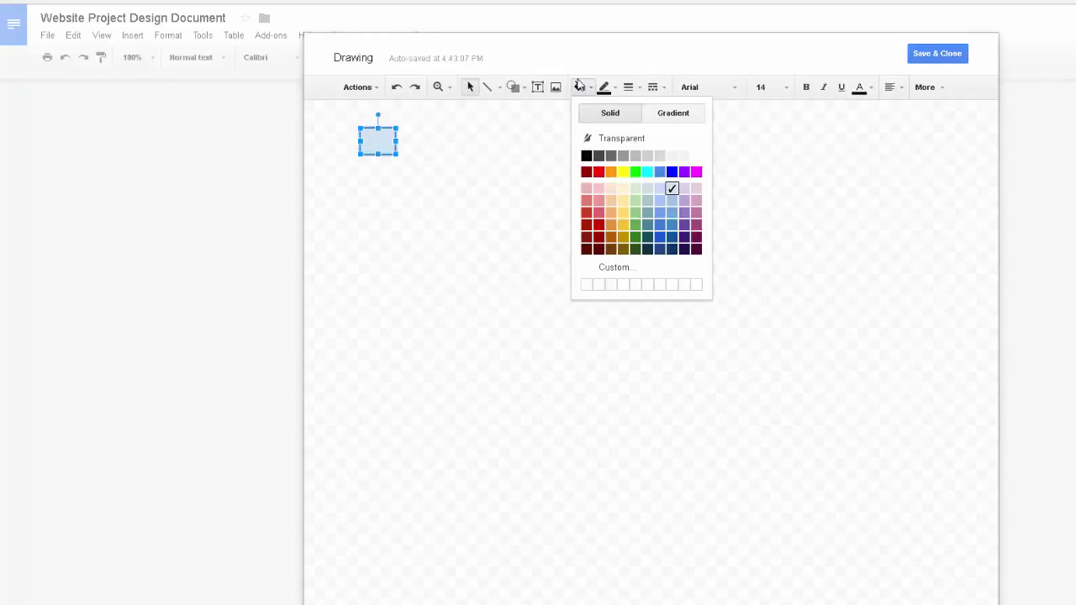
{"action": "left_click", "coordinate": [639, 268]}
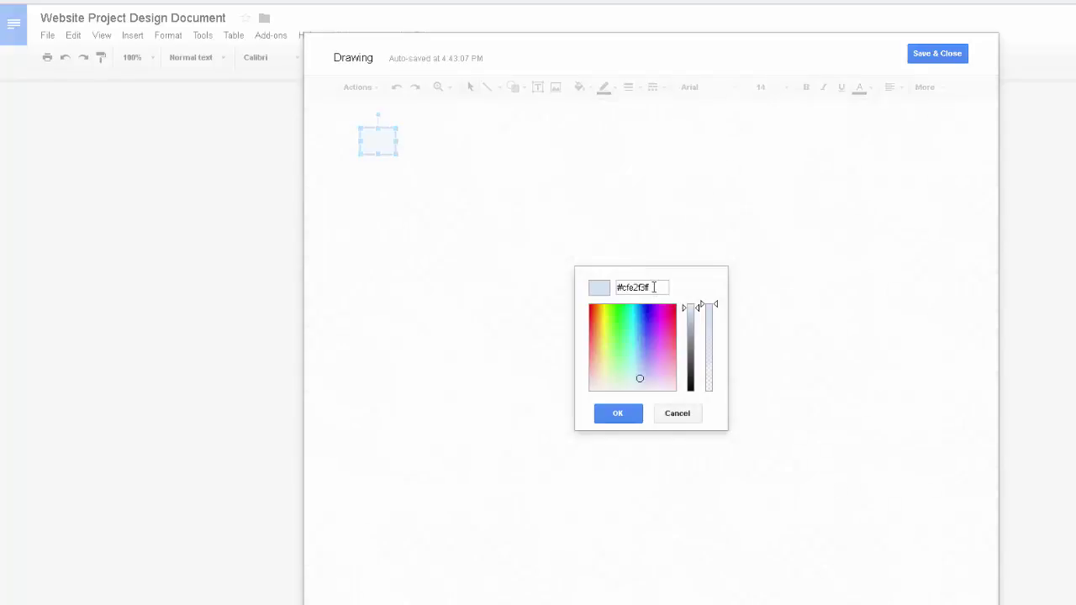
{"action": "left_click_drag", "start_coordinate": [653, 286], "coordinate": [602, 287]}
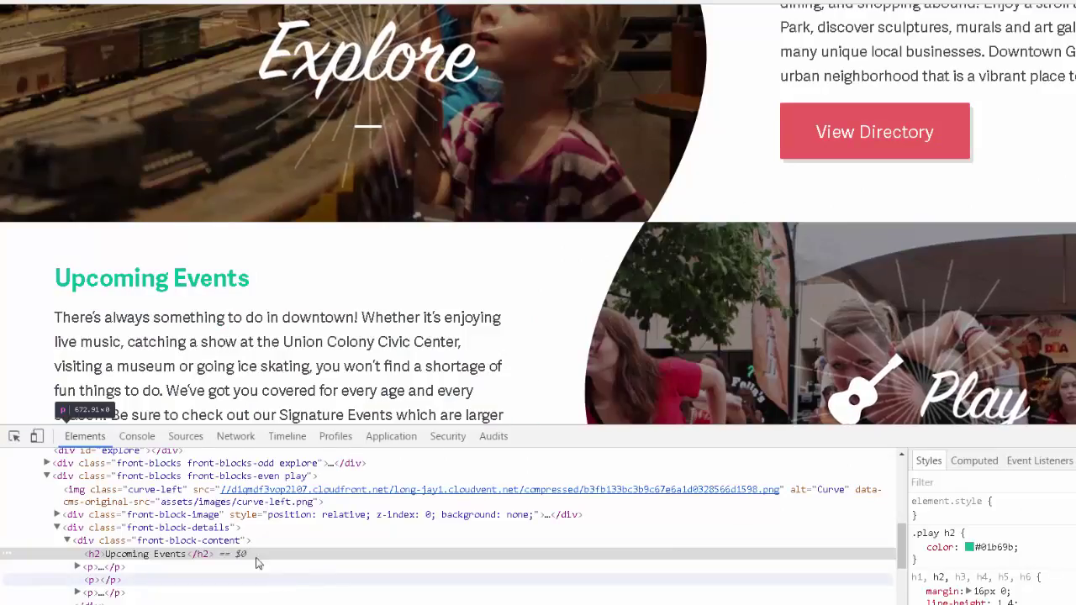
{"action": "left_click", "coordinate": [124, 556]}
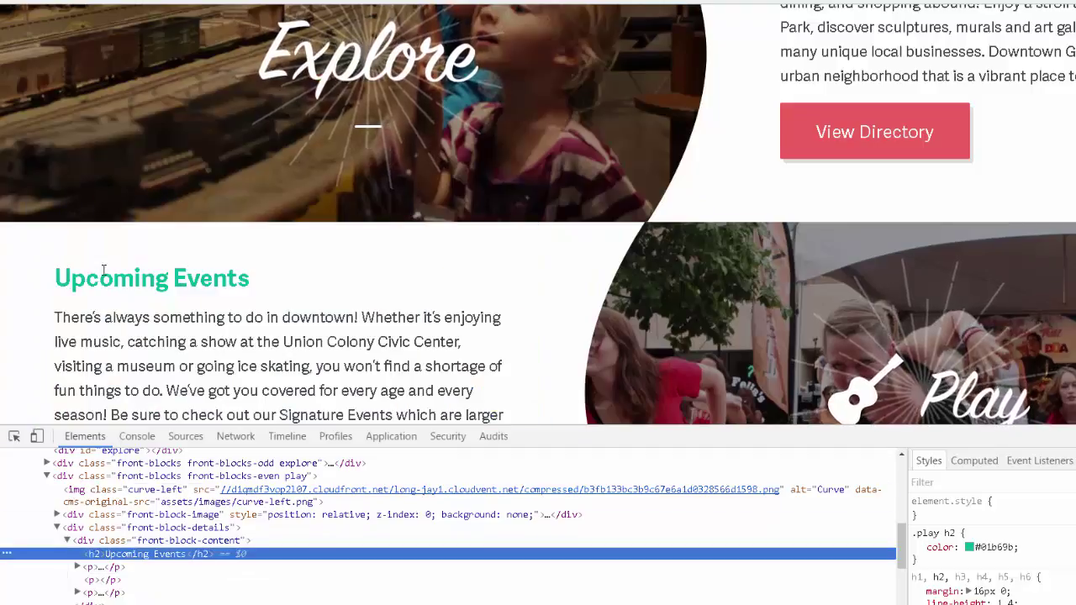
{"action": "left_click", "coordinate": [985, 547]}
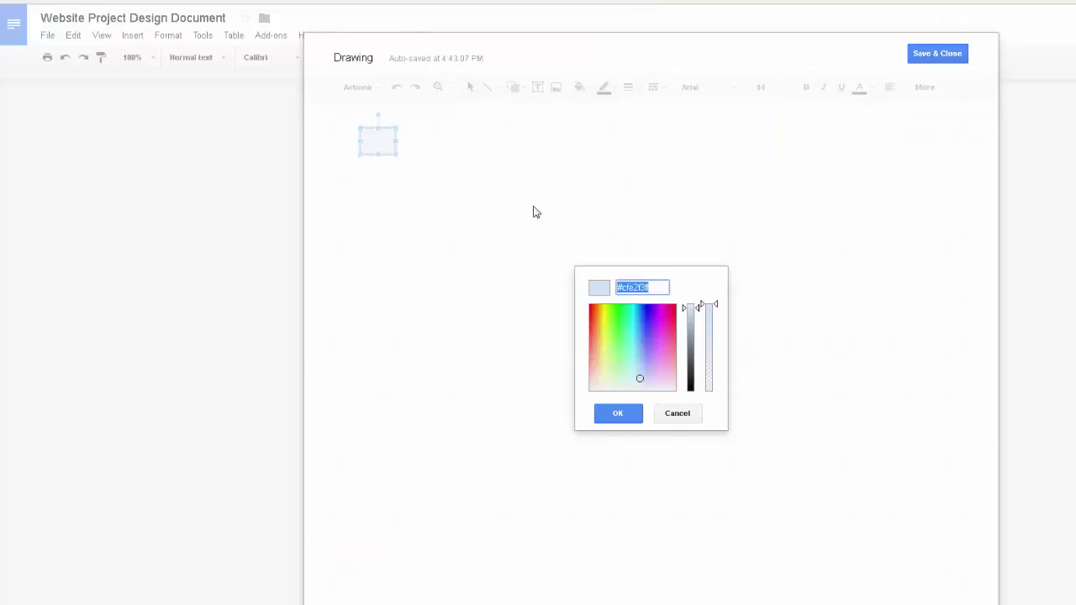
{"action": "type", "text": "#01b69b"}
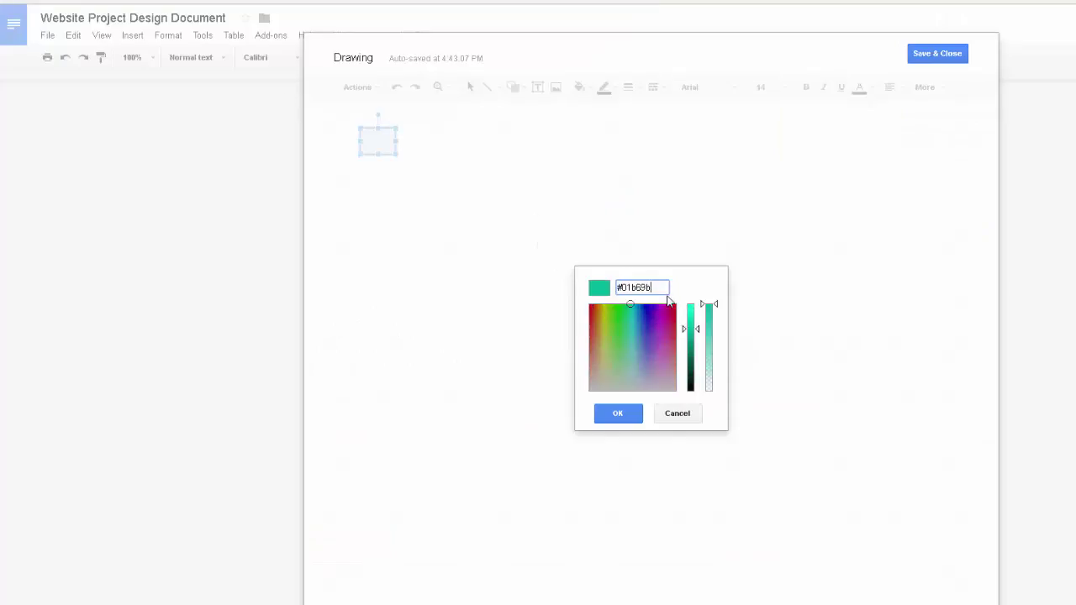
{"action": "left_click", "coordinate": [643, 417]}
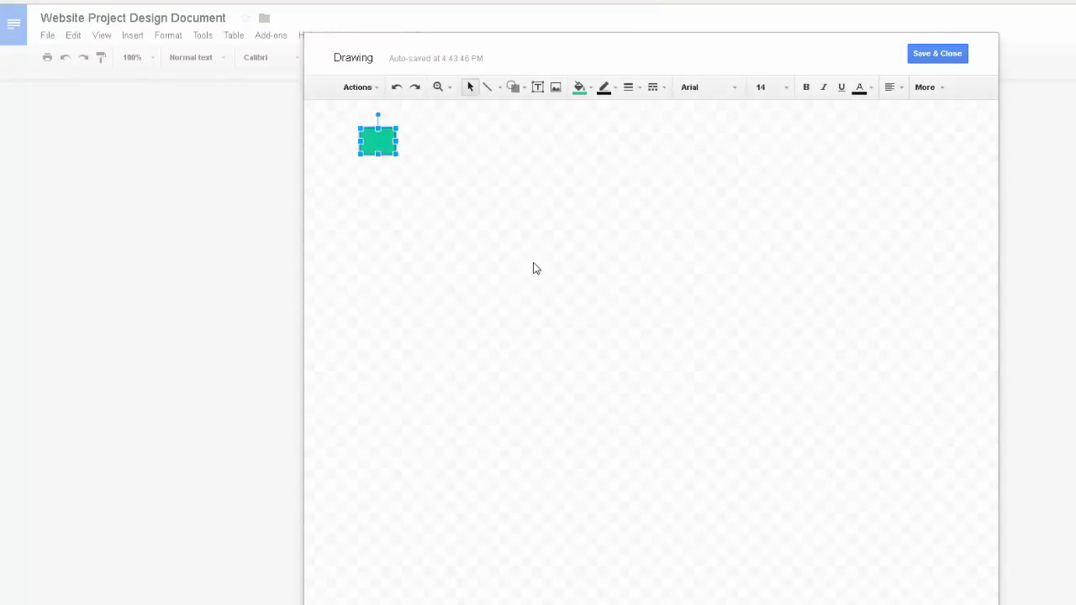
{"action": "left_click", "coordinate": [935, 56]}
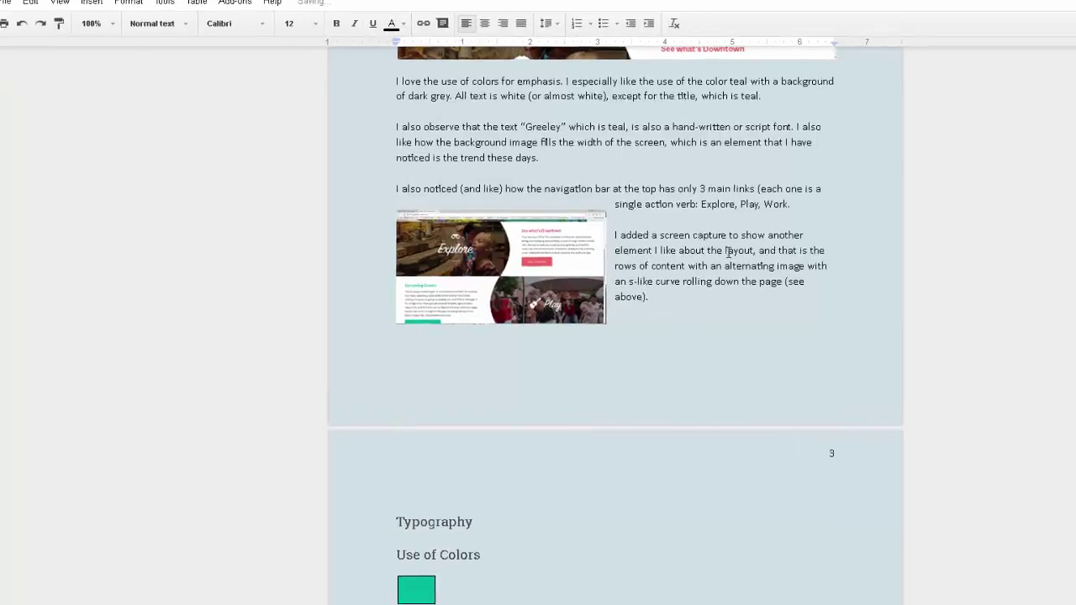
- Add the text "Hex Code: #01b69b" beside the teal swatch
{"action": "left_click", "coordinate": [416, 588]}
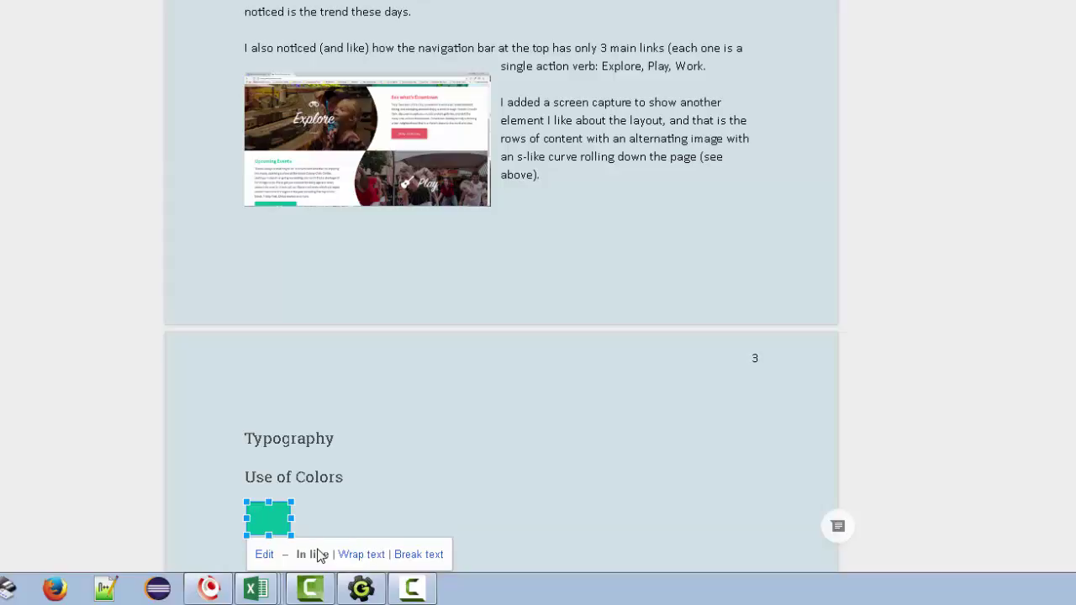
{"action": "left_click", "coordinate": [332, 524]}
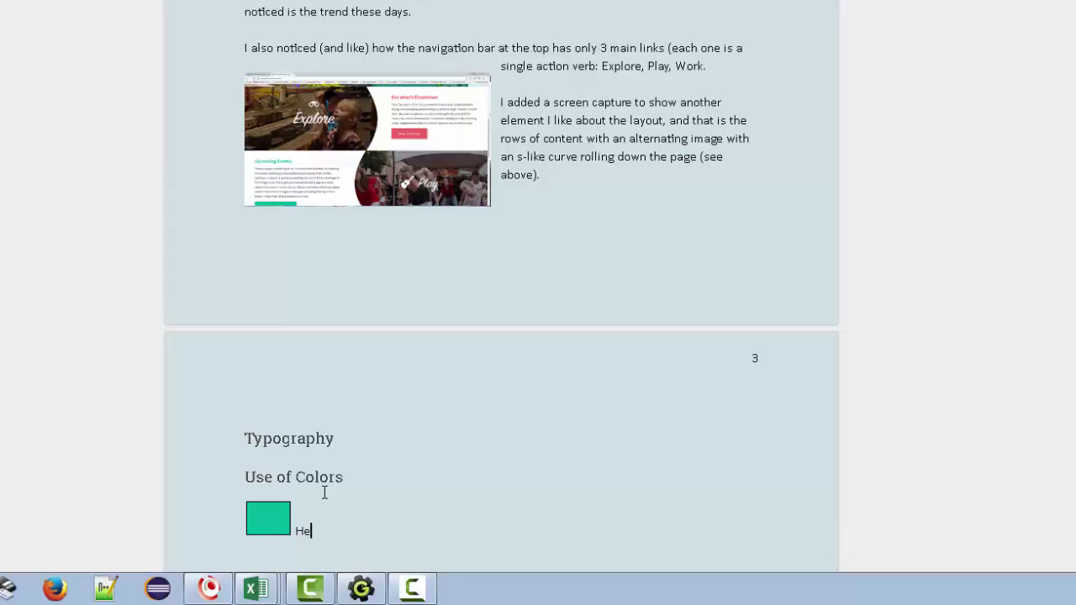
{"action": "type", "text": "Hex Code:"}
{"action": "type", "text": "#01b69b"}
- Try to re-paste the hex code beside the swatch without its source formatting
{"action": "left_click_drag", "start_coordinate": [357, 531], "coordinate": [406, 536]}
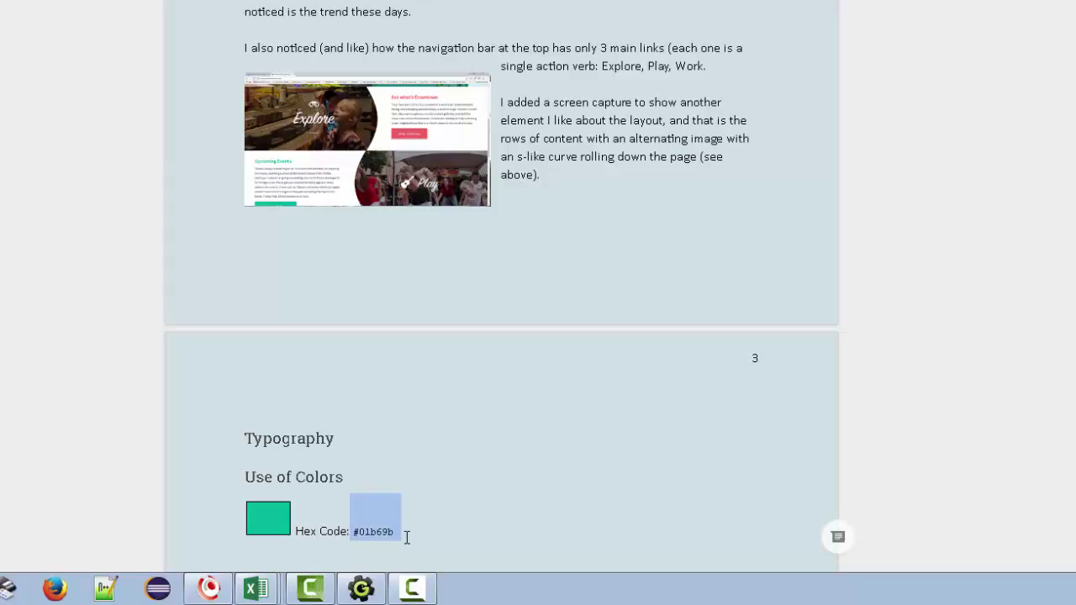
{"action": "key", "text": "BackSpace"}
{"action": "right_click", "coordinate": [368, 533]}
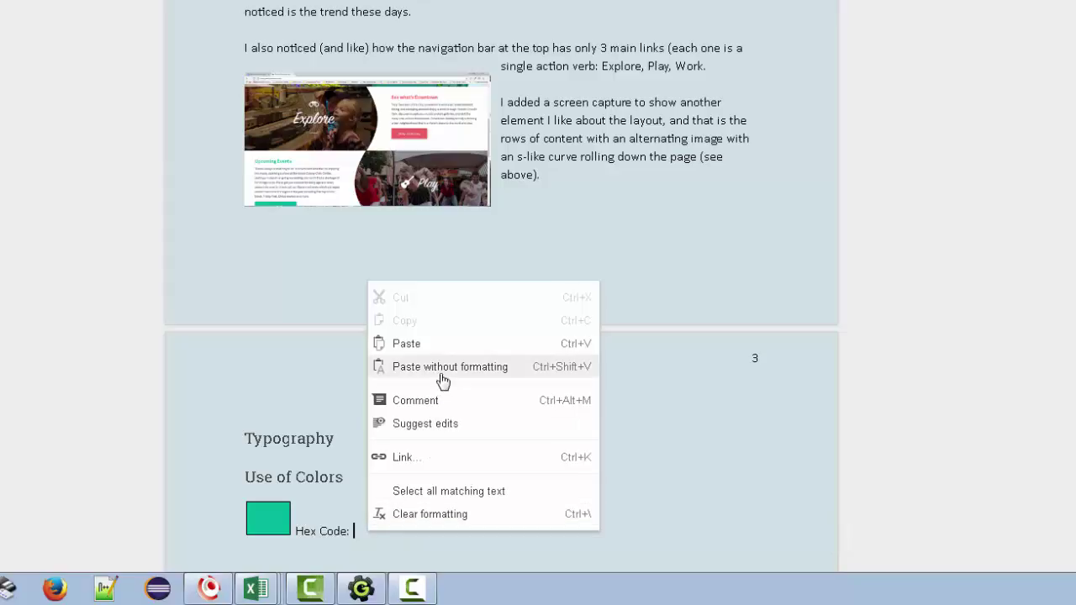
{"action": "left_click", "coordinate": [366, 536]}
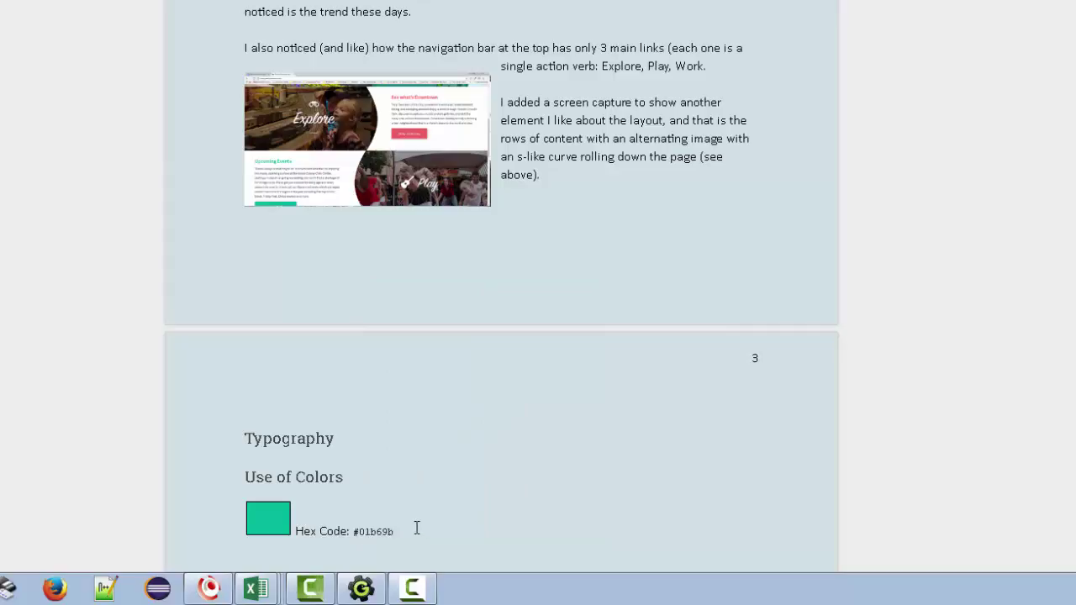
- Clear the formatting of the hex code #01b69b beside the swatch
{"action": "left_click_drag", "start_coordinate": [393, 532], "coordinate": [351, 532]}
{"action": "right_click", "coordinate": [368, 535]}
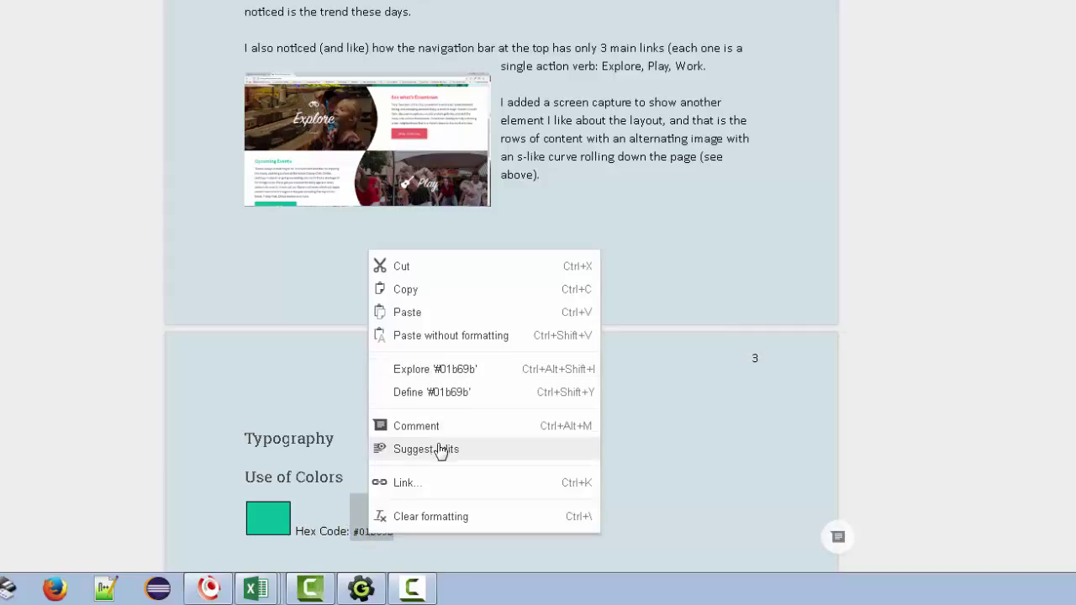
{"action": "left_click", "coordinate": [445, 516]}
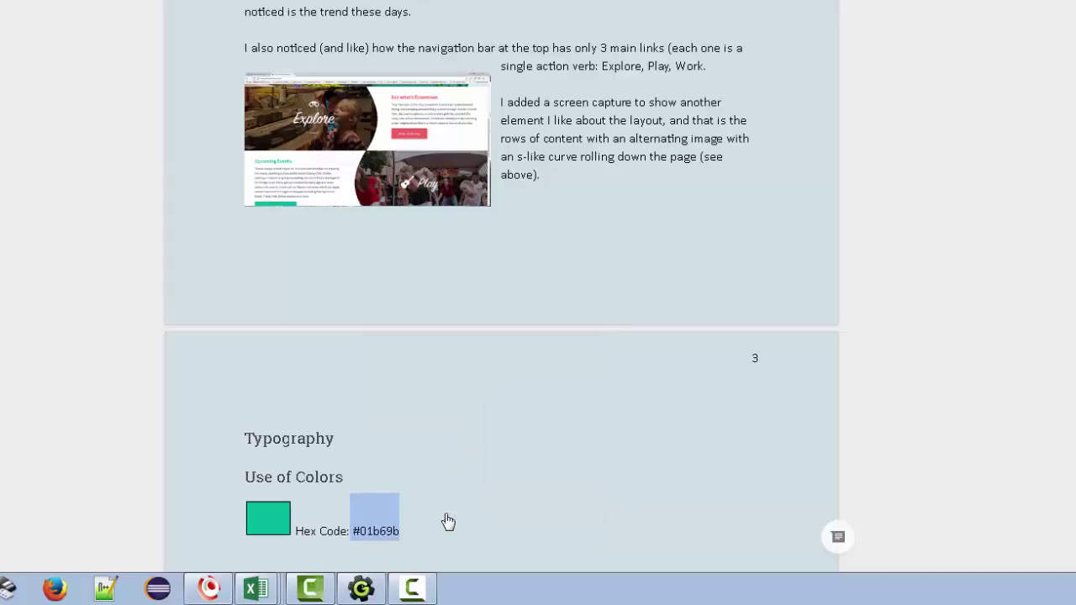
- Make the "Hex Code: #01b69b" text bold and start a new line below it
{"action": "left_click", "coordinate": [373, 527]}
{"action": "left_click_drag", "start_coordinate": [340, 528], "coordinate": [307, 529]}
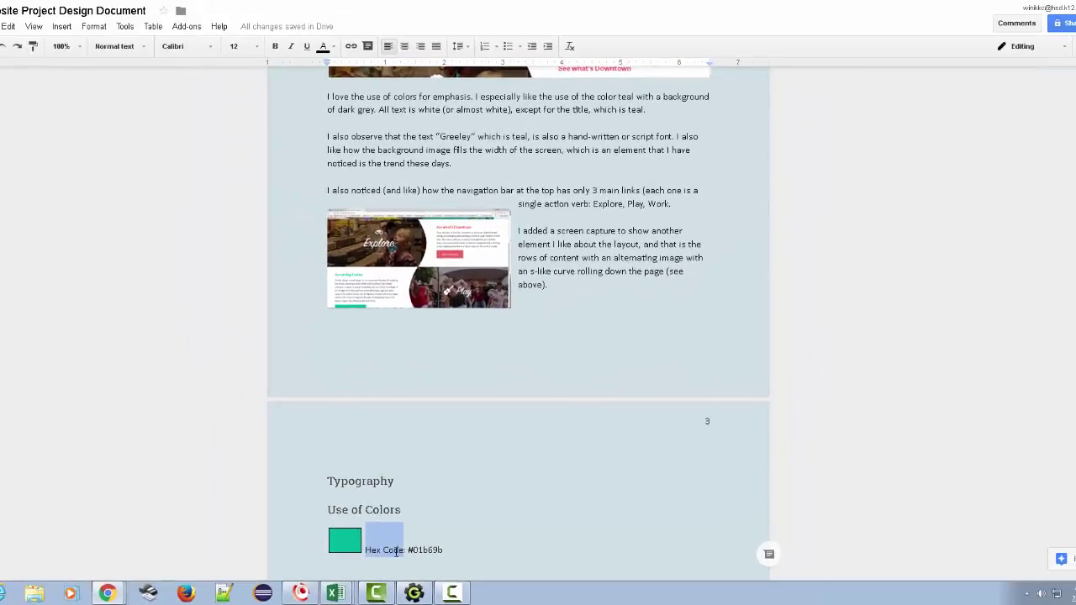
{"action": "key", "text": "ctrl+b"}
{"action": "left_click", "coordinate": [416, 552]}
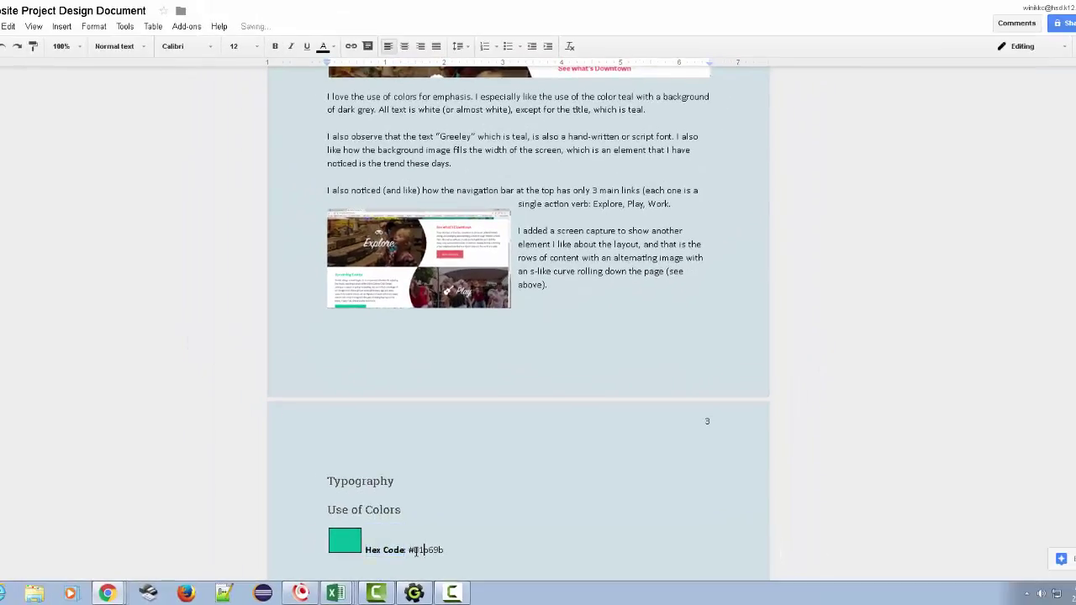
{"action": "left_click_drag", "start_coordinate": [409, 551], "coordinate": [447, 551]}
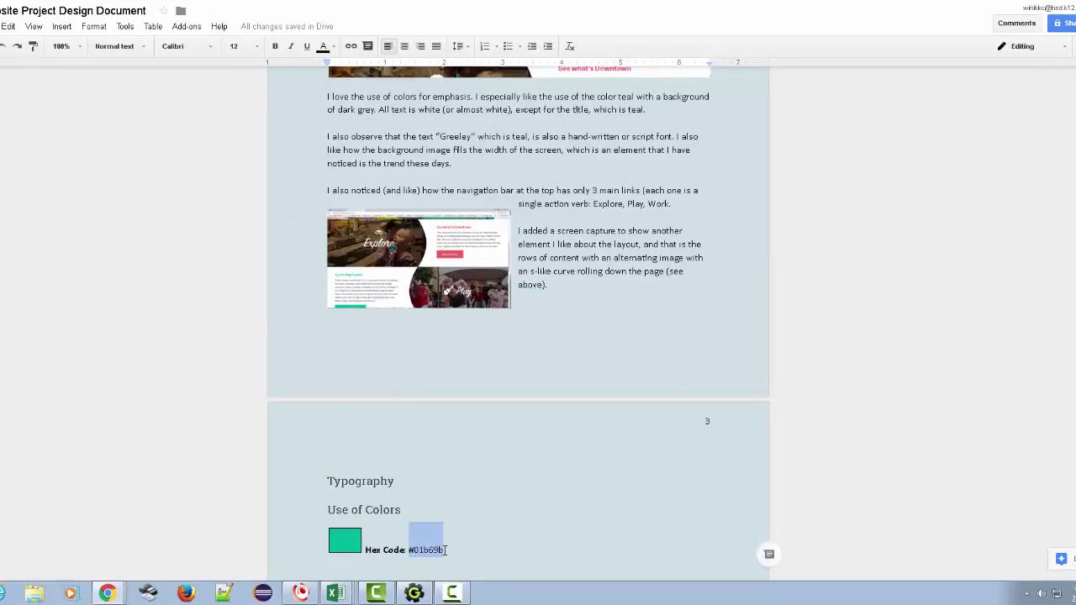
{"action": "key", "text": "ctrl+b"}
{"action": "left_click", "coordinate": [492, 559]}
{"action": "key", "text": "Return"}
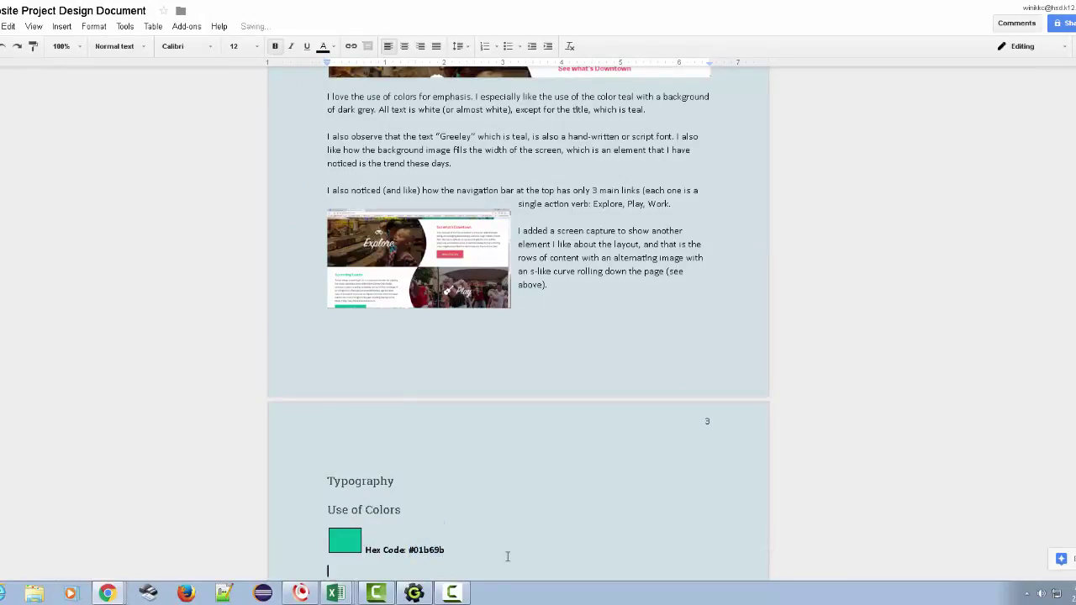
- Copy the teal swatch drawing and paste the duplicate onto the line below the hex code text
{"action": "left_click", "coordinate": [338, 542]}
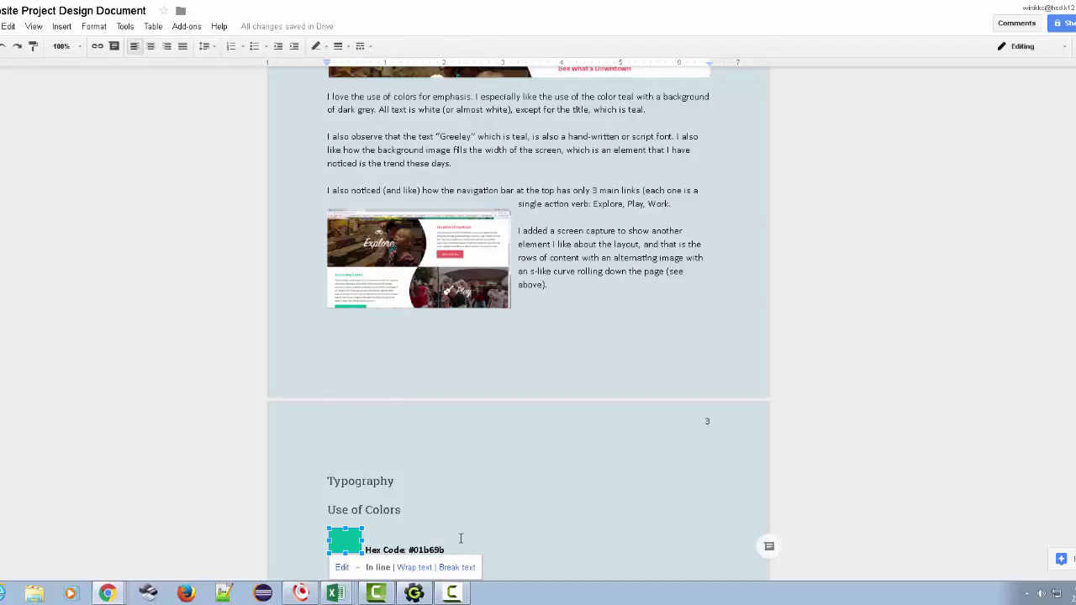
{"action": "right_click", "coordinate": [348, 546]}
{"action": "left_click", "coordinate": [395, 407]}
{"action": "left_click", "coordinate": [535, 548]}
{"action": "key", "text": "Return"}
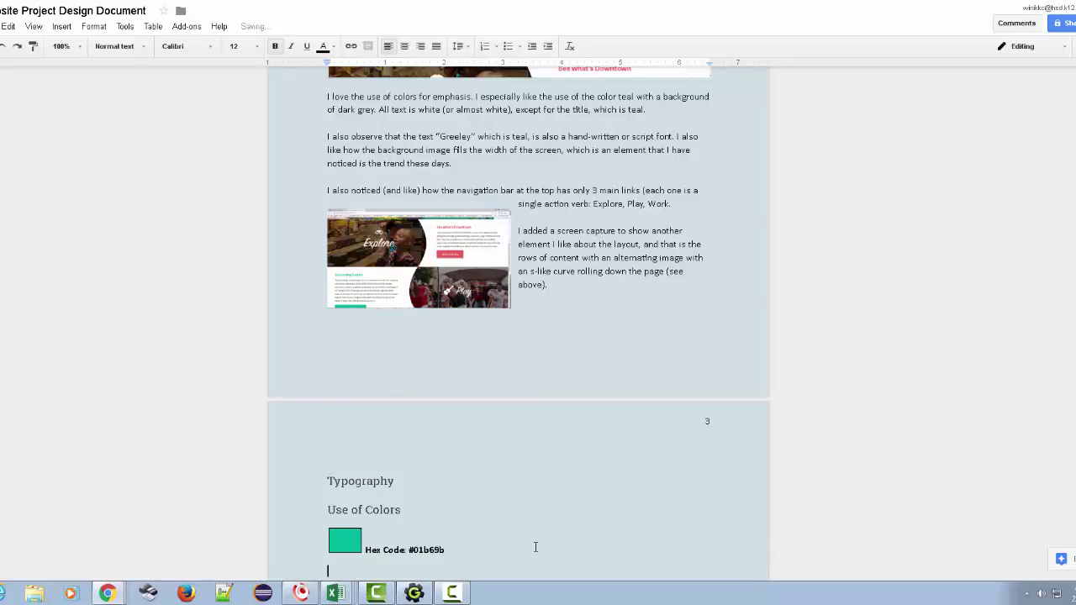
{"action": "right_click", "coordinate": [367, 573]}
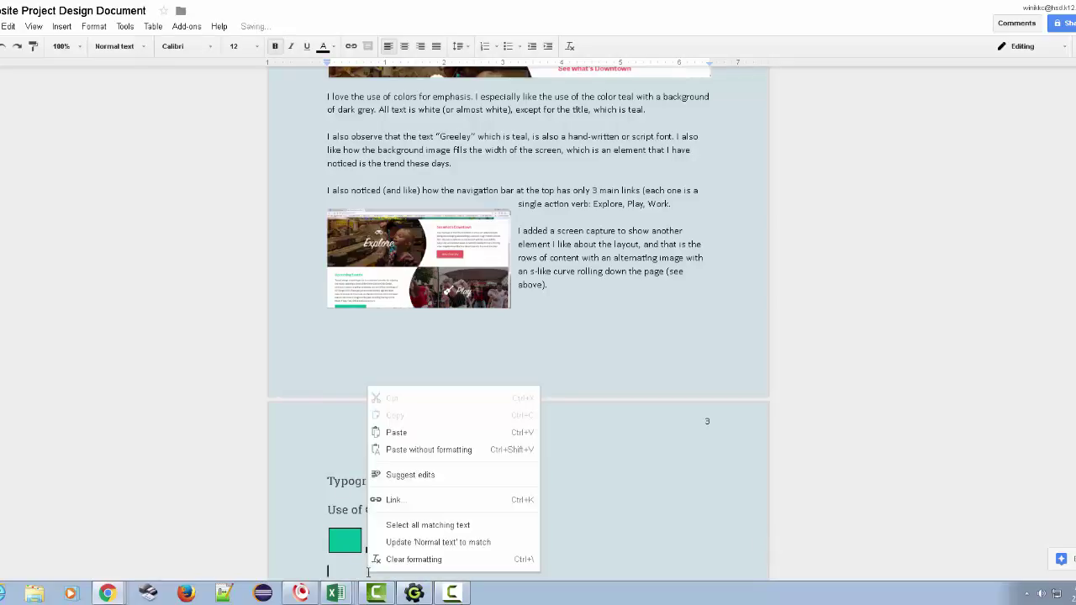
{"action": "left_click", "coordinate": [415, 434]}
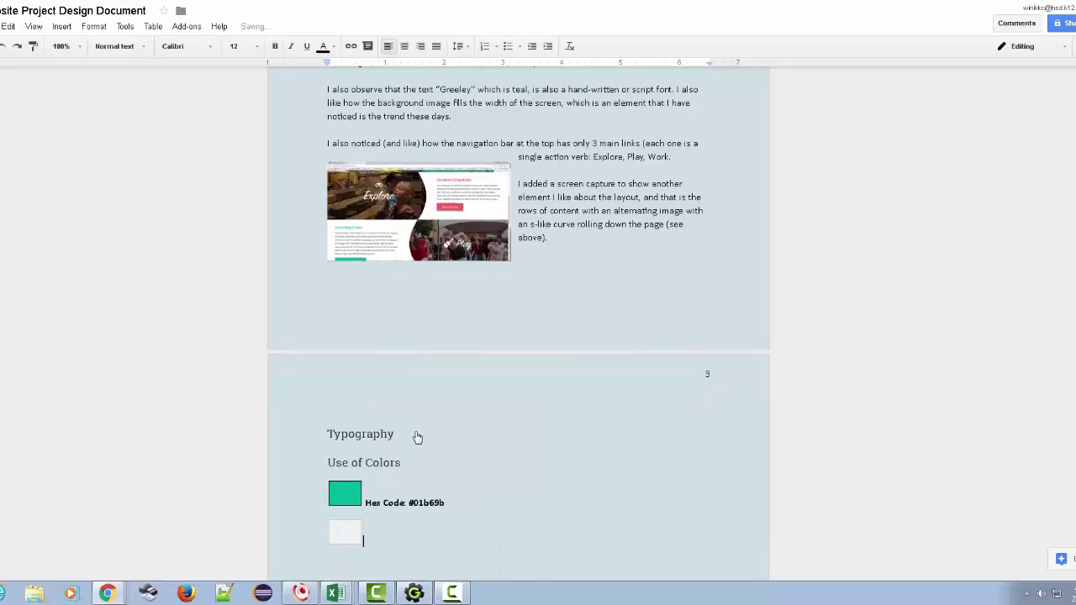
- Inspect the website's "View Directory" button, copy its background color #ec6060, and return to the document
{"action": "left_click", "coordinate": [343, 529]}
{"action": "key", "text": "ctrl+Tab"}
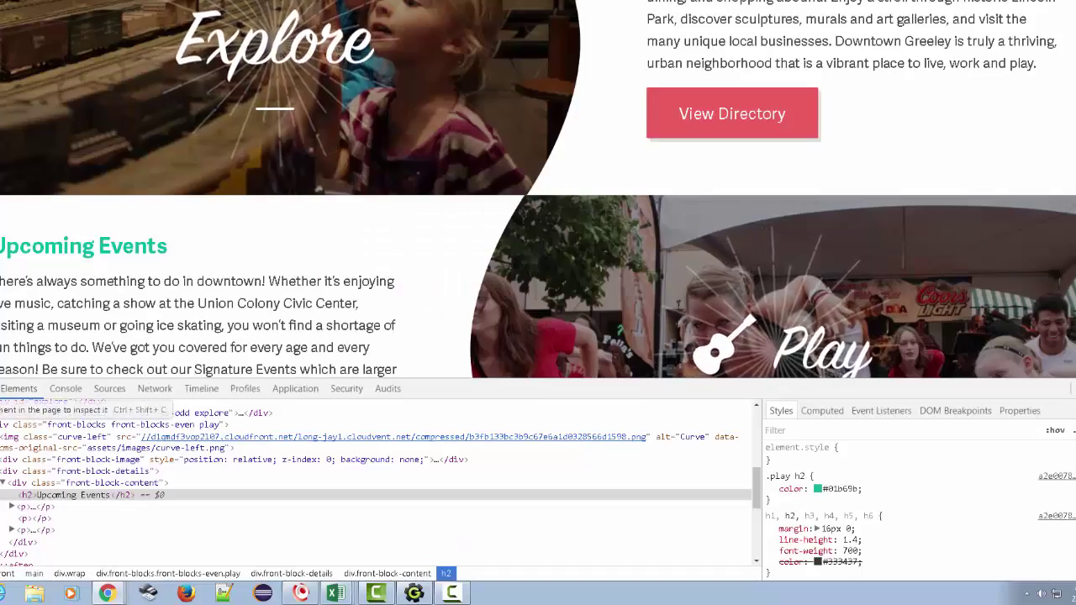
{"action": "left_click", "coordinate": [727, 119]}
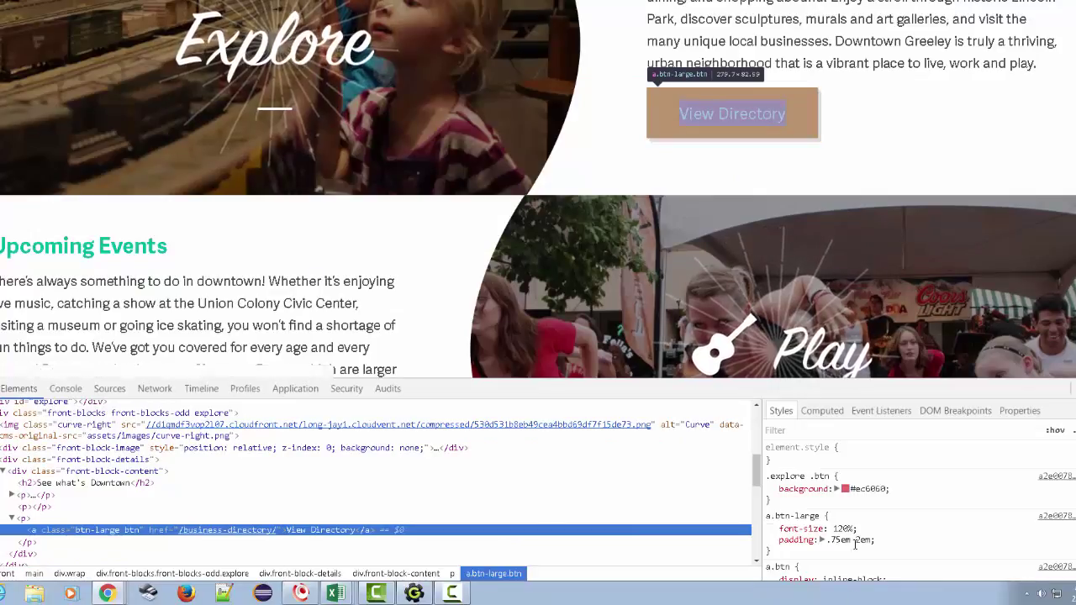
{"action": "left_click", "coordinate": [866, 488]}
{"action": "right_click", "coordinate": [866, 487]}
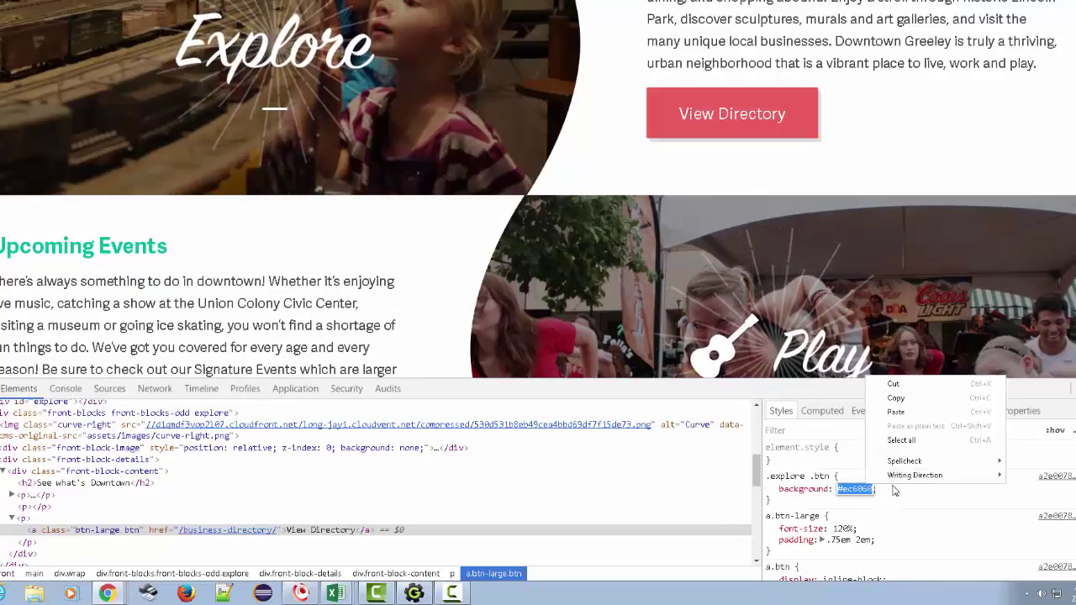
{"action": "left_click", "coordinate": [898, 396]}
{"action": "key", "text": "ctrl+Tab"}
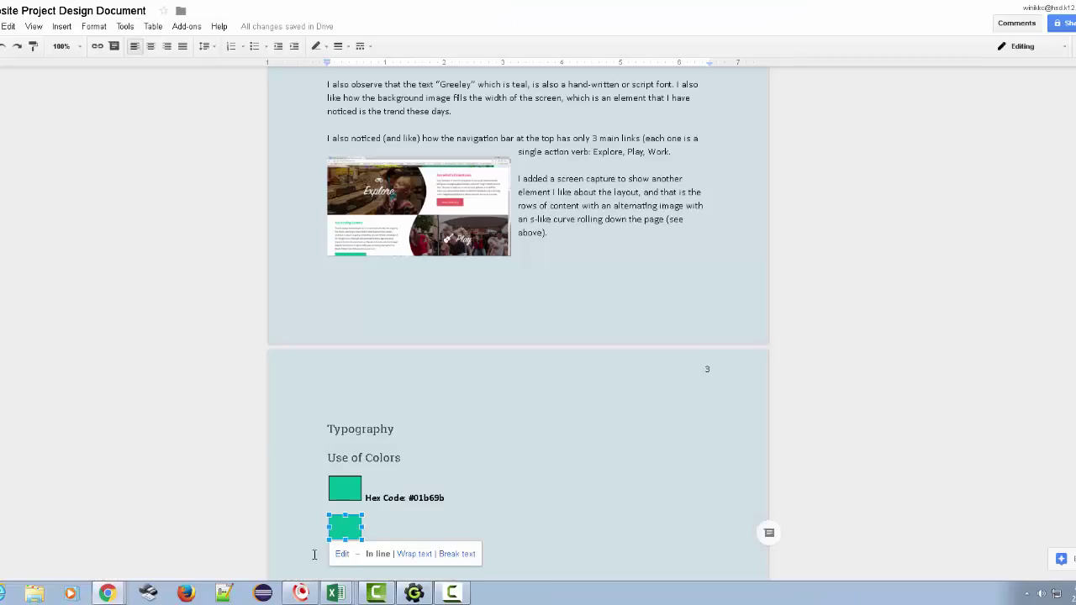
- Change the duplicated swatch's fill to the custom color #ec6060 in its drawing and save it back to the document
{"action": "key", "text": "shift+Up"}
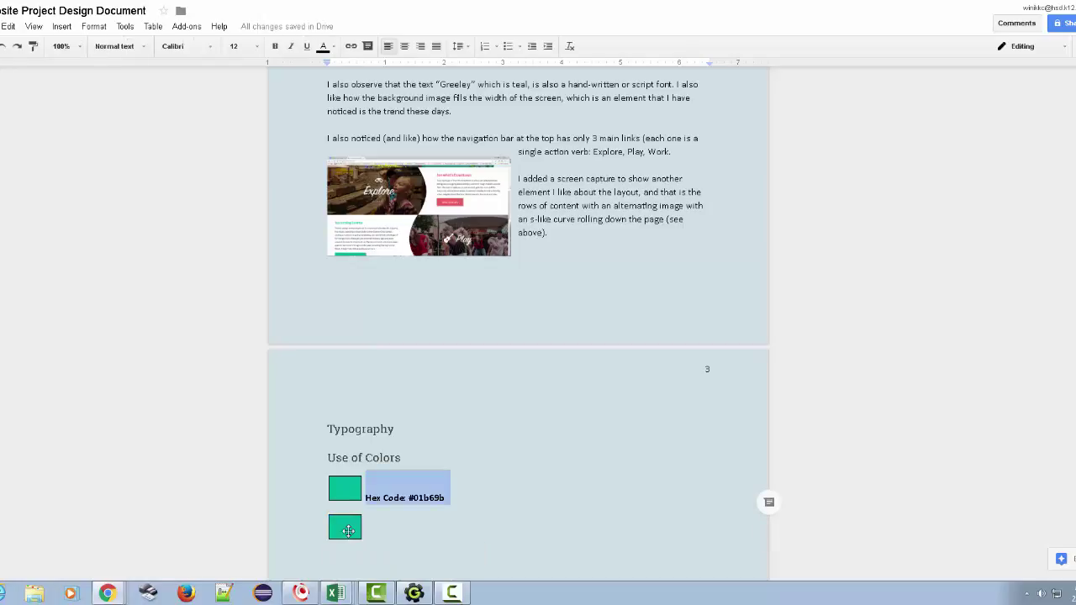
{"action": "double_click", "coordinate": [348, 531]}
{"action": "left_click", "coordinate": [285, 124]}
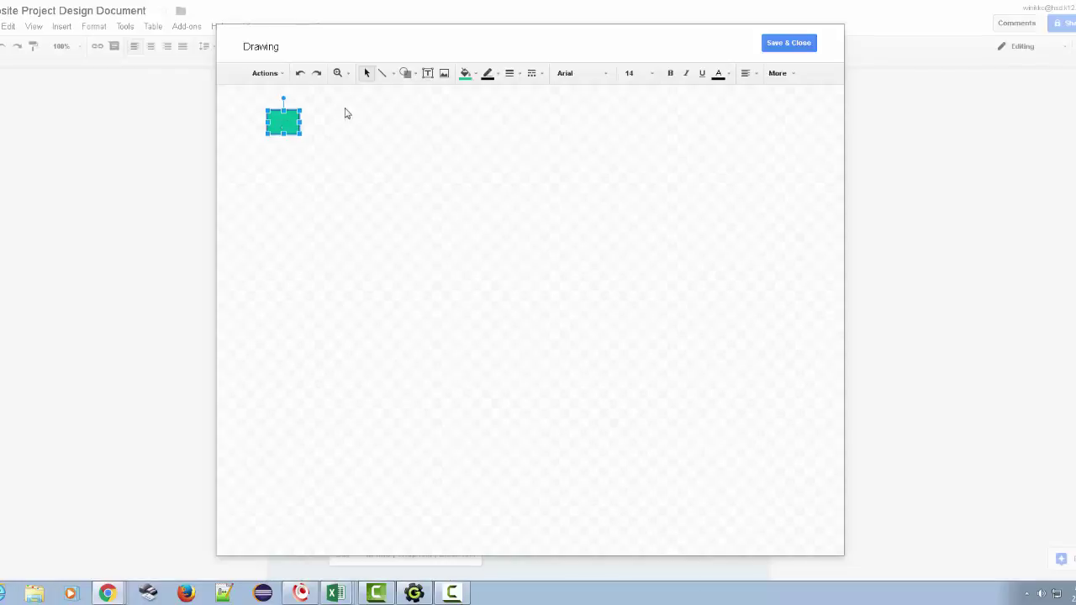
{"action": "left_click", "coordinate": [465, 73]}
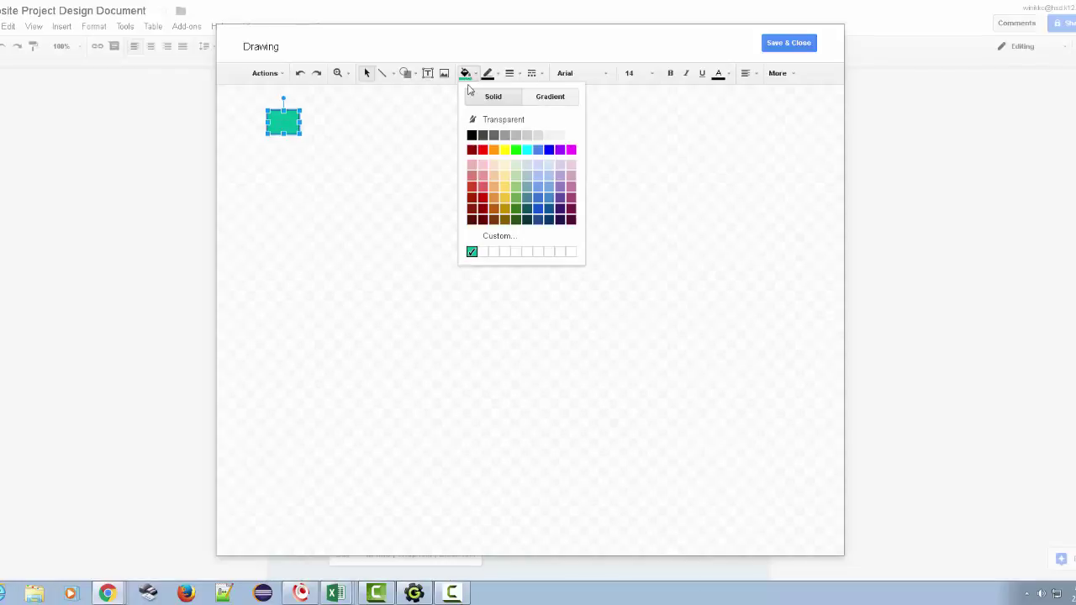
{"action": "left_click", "coordinate": [496, 236]}
{"action": "left_click", "coordinate": [525, 253]}
{"action": "double_click", "coordinate": [526, 254]}
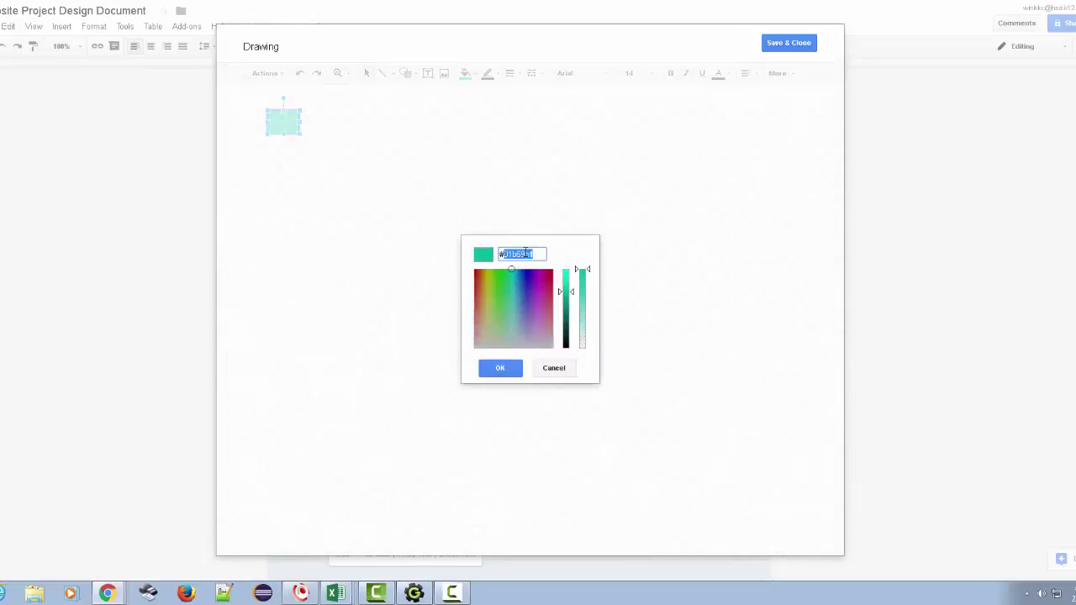
{"action": "key", "text": "ctrl+v"}
{"action": "key", "text": "Home"}
{"action": "key", "text": "Delete"}
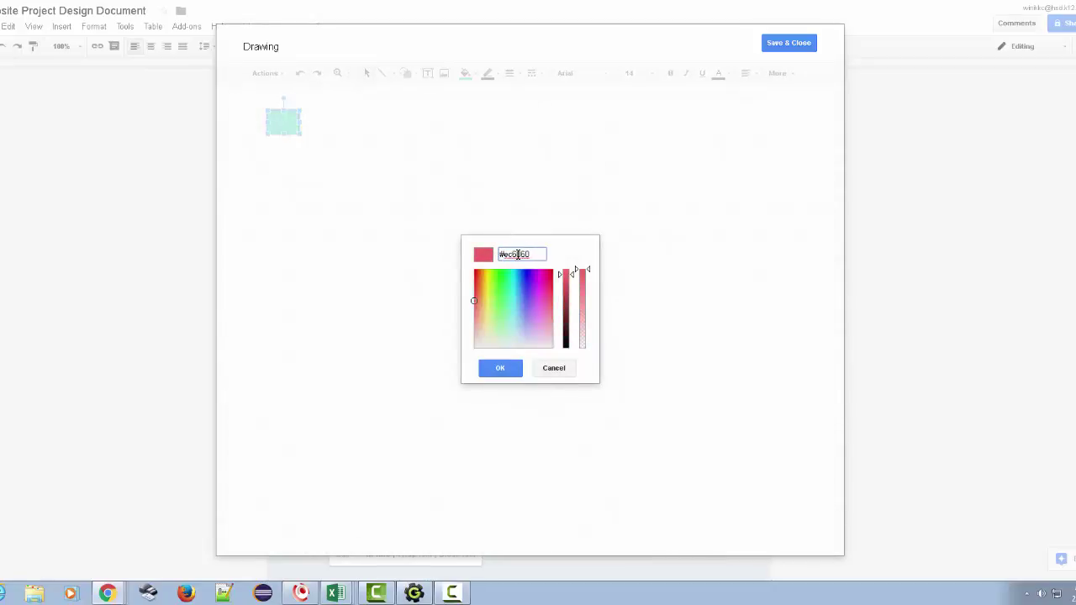
{"action": "left_click", "coordinate": [509, 372]}
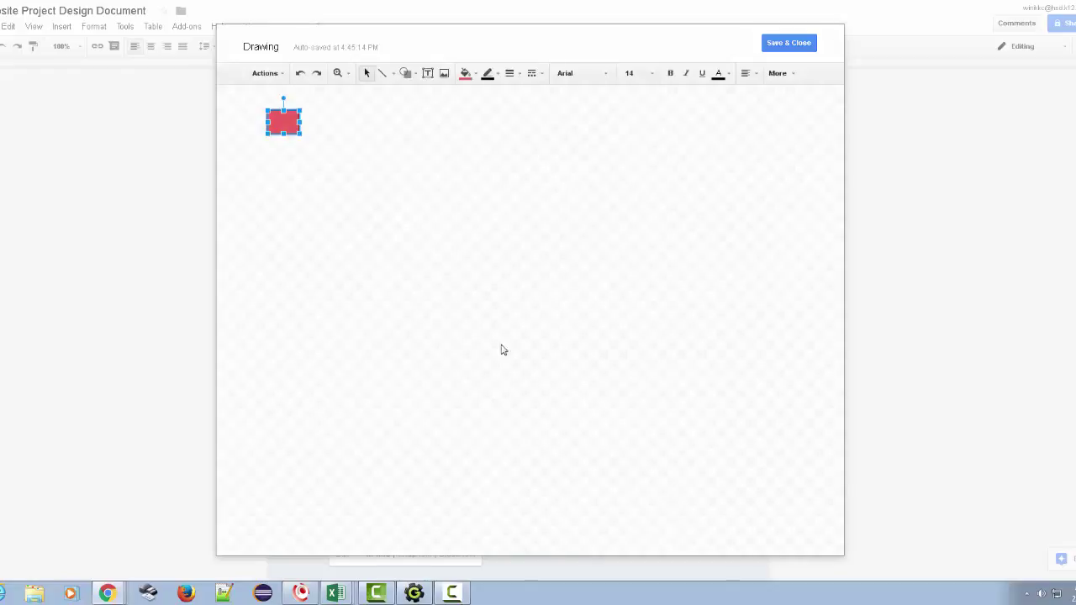
{"action": "left_click", "coordinate": [791, 46]}
- Add "Hex Code: #ec6060" beside the red swatch and copy the teal swatch label's formatting onto it
{"action": "left_click", "coordinate": [396, 538]}
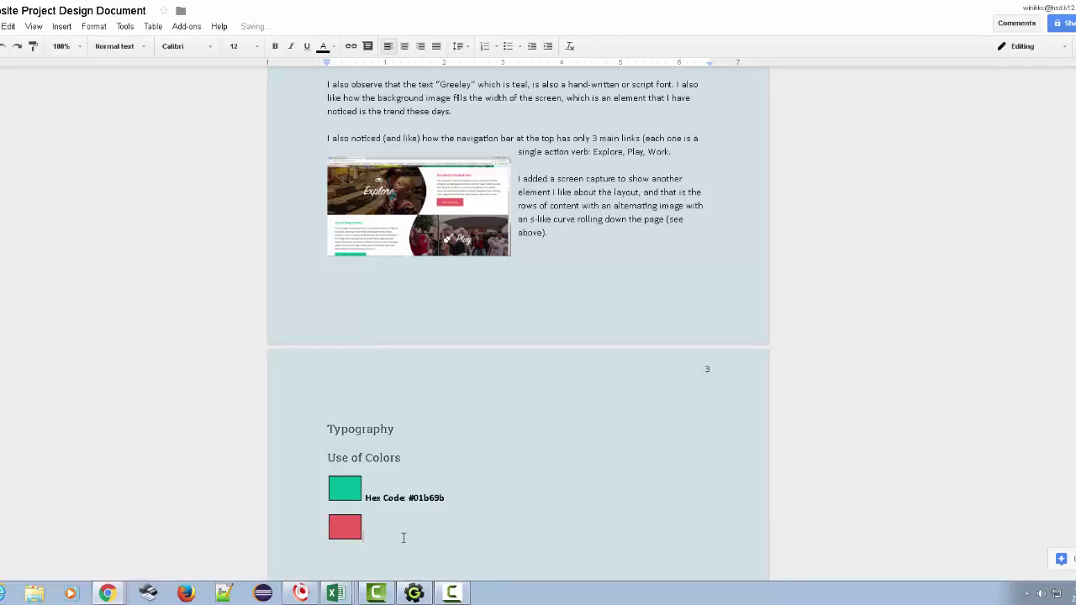
{"action": "key", "text": "ctrl+v"}
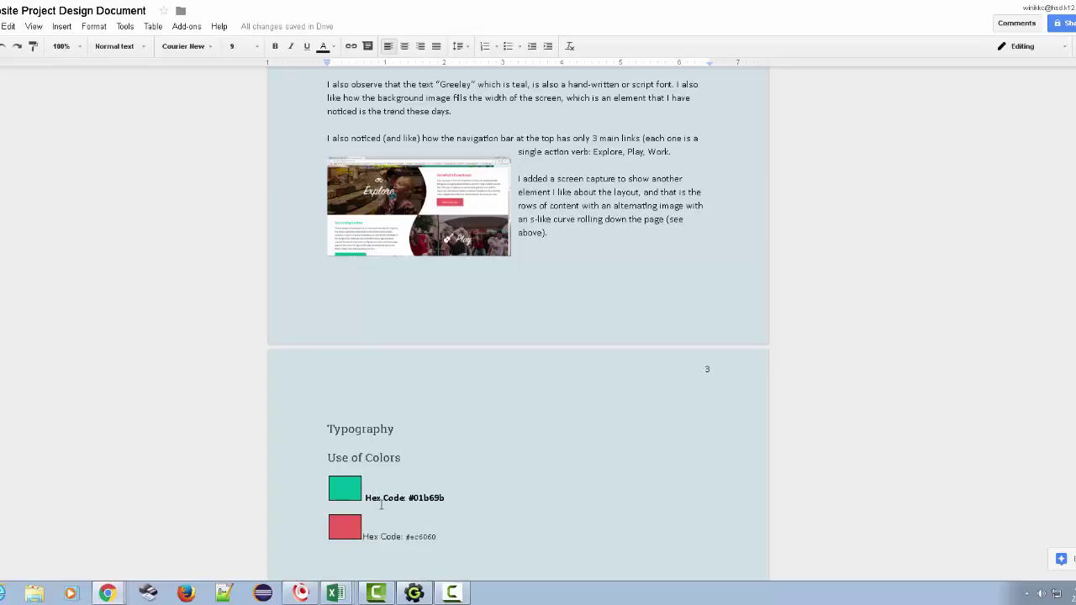
{"action": "triple_click", "coordinate": [368, 500]}
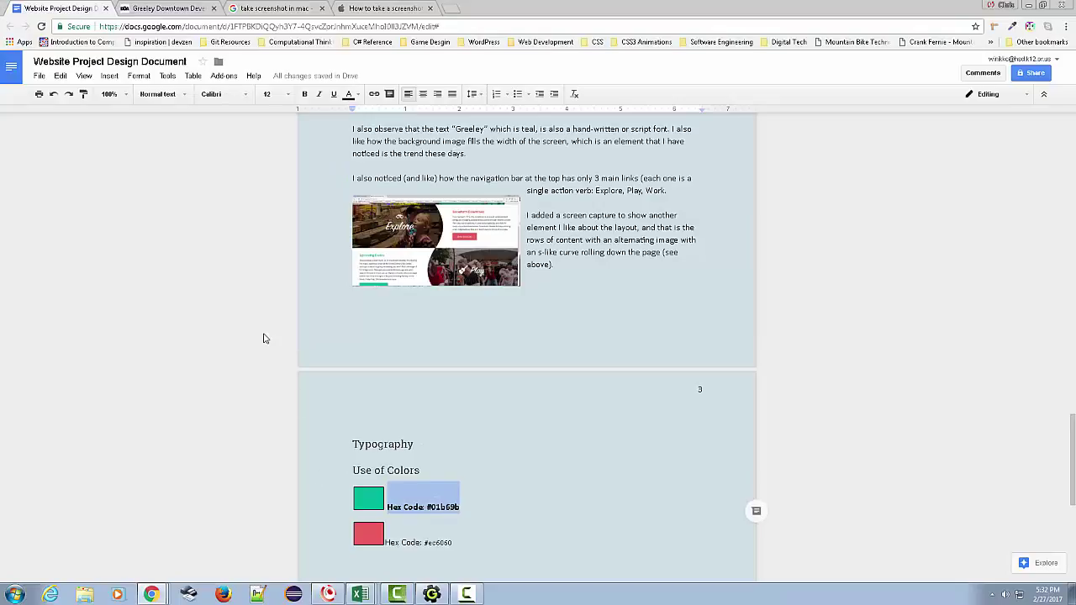
{"action": "left_click", "coordinate": [84, 95]}
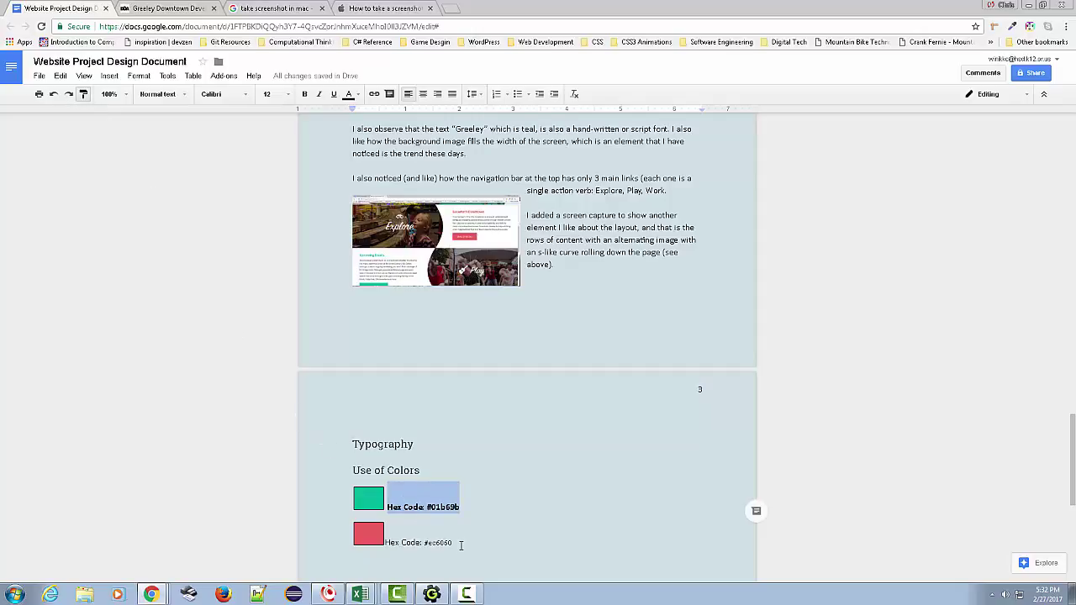
{"action": "left_click_drag", "start_coordinate": [461, 546], "coordinate": [388, 549]}
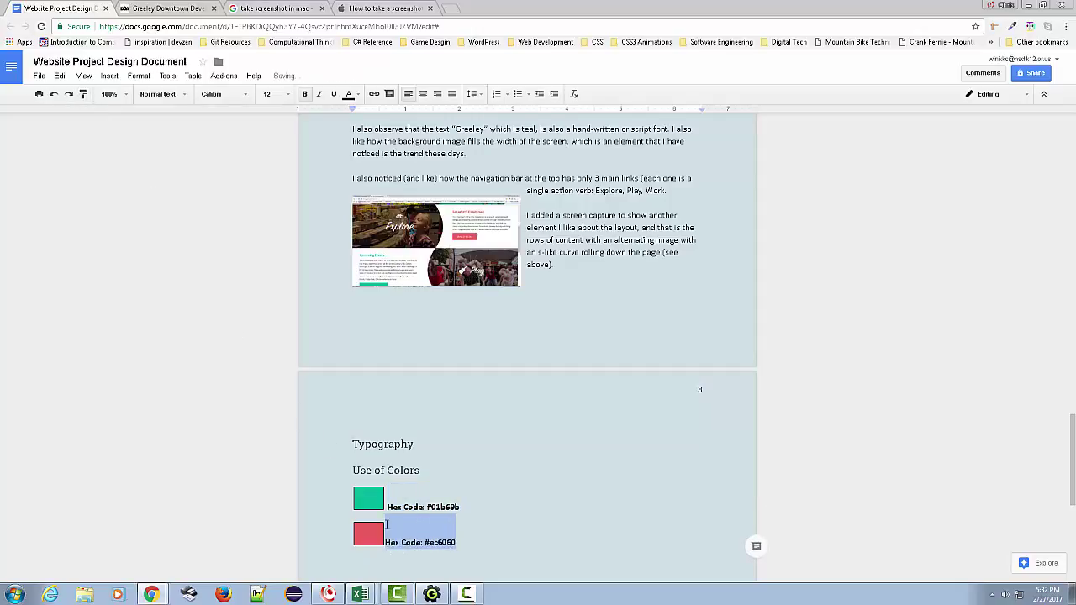
{"action": "left_click", "coordinate": [464, 540]}
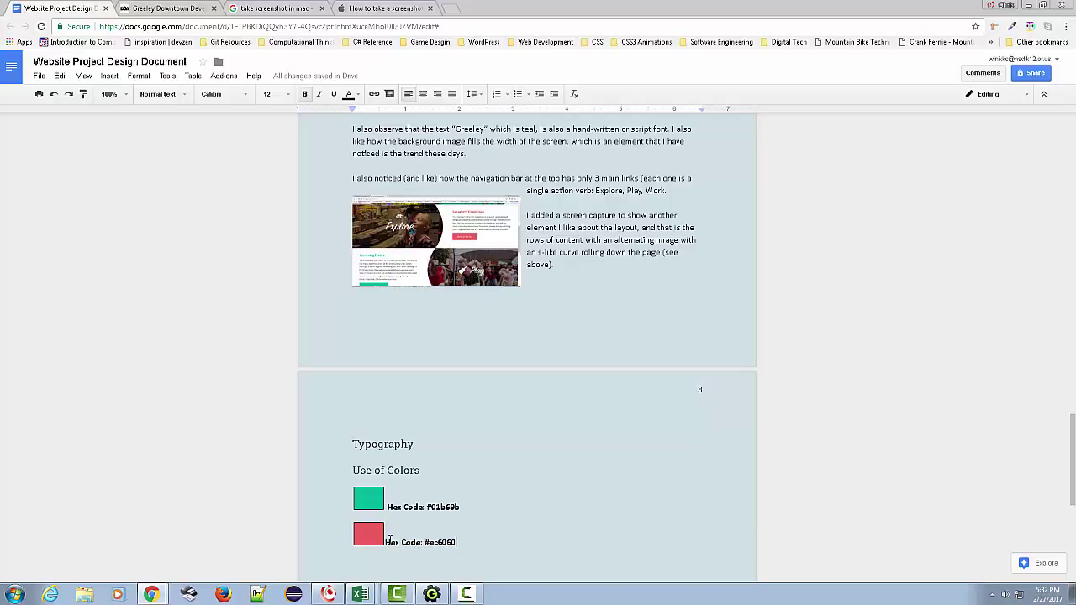
{"action": "left_click_drag", "start_coordinate": [389, 540], "coordinate": [455, 542]}
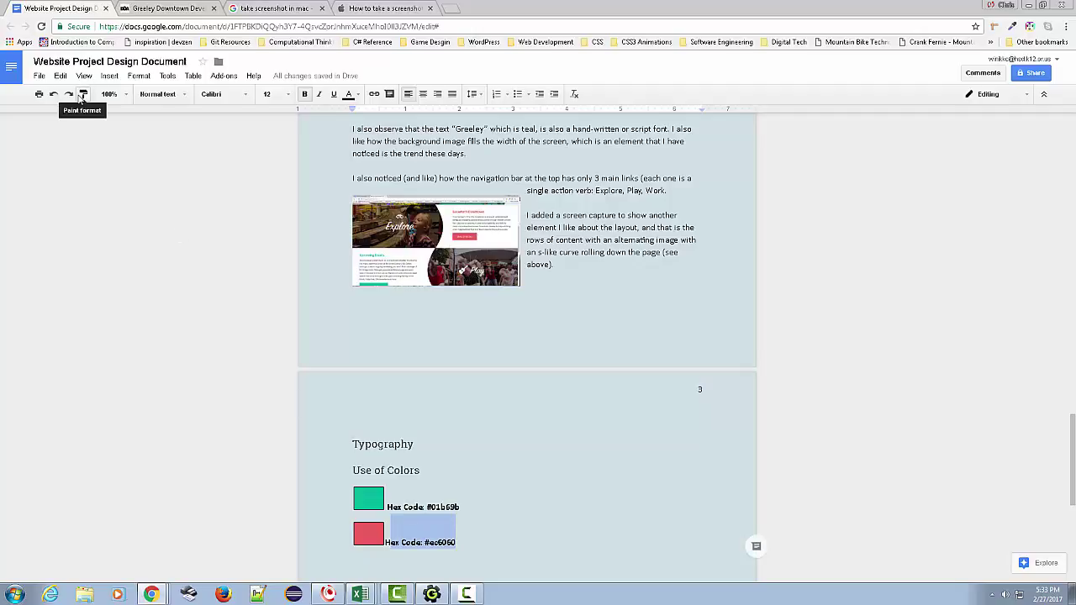
{"action": "left_click", "coordinate": [527, 417]}
- Review the heading styles of Design Patterns Gallery, Design #1: Downtown Greeley, Typography and Use of Colors against the table of contents
{"action": "left_click_drag", "start_coordinate": [441, 471], "coordinate": [342, 450]}
{"action": "scroll", "coordinate": [536, 455], "scroll_direction": "up", "scroll_amount": 5}
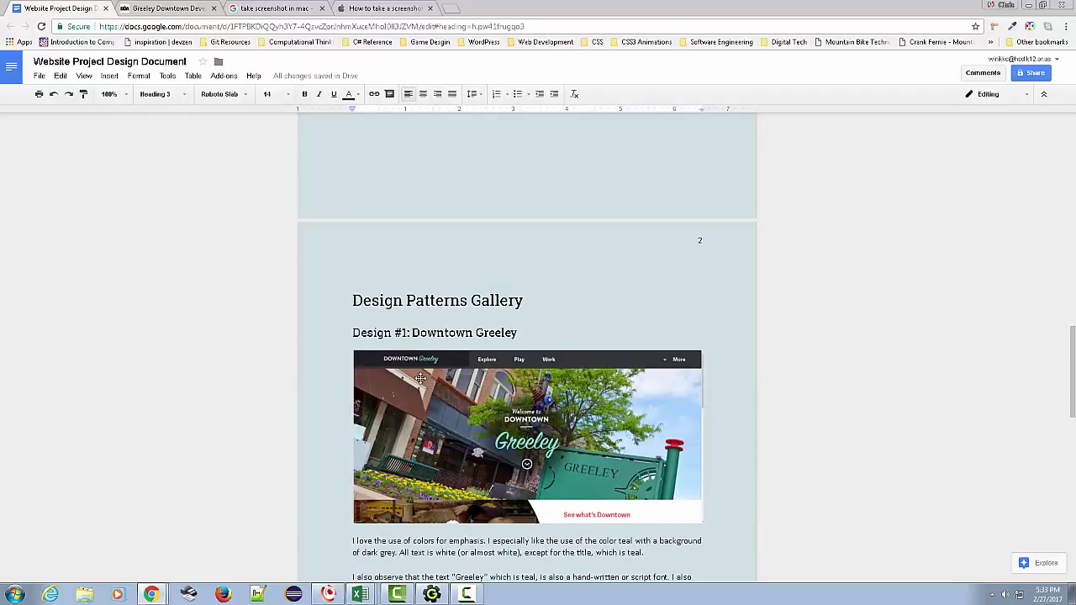
{"action": "scroll", "coordinate": [473, 463], "scroll_direction": "up", "scroll_amount": 10}
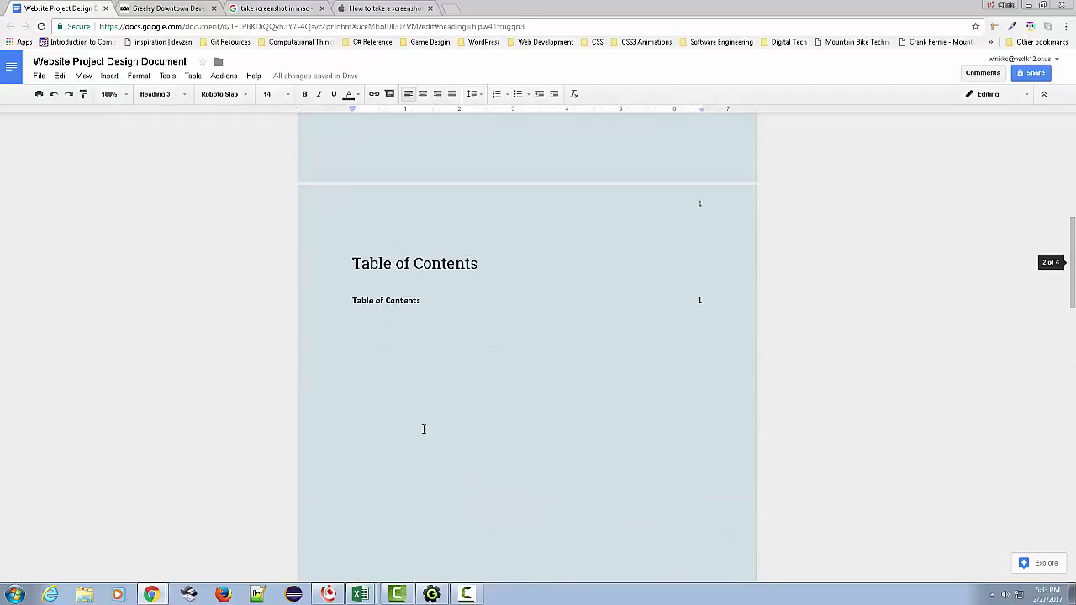
{"action": "left_click", "coordinate": [372, 301]}
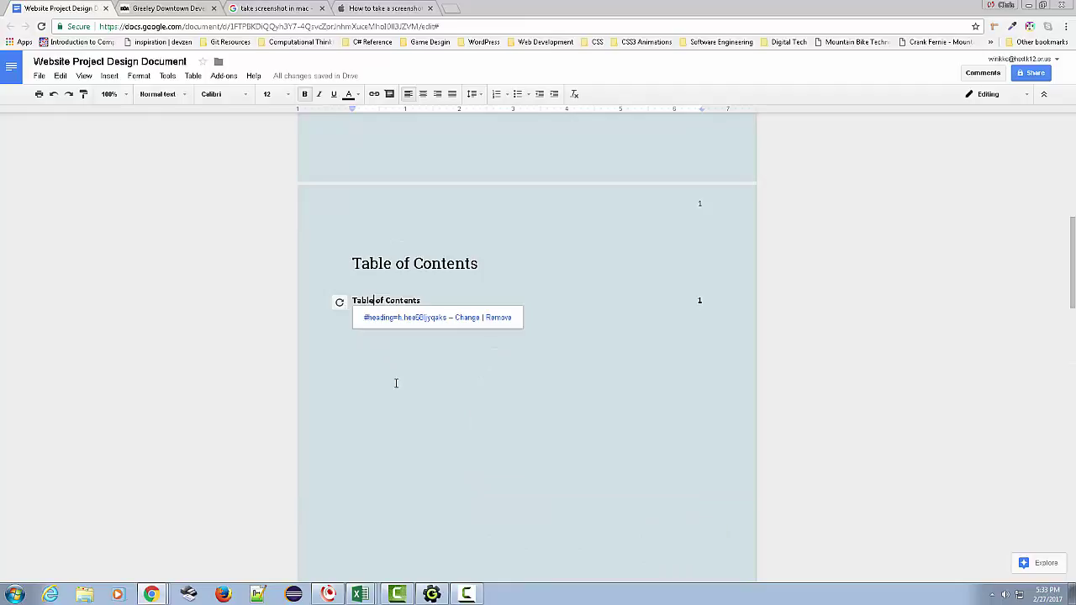
{"action": "scroll", "coordinate": [403, 390], "scroll_direction": "down", "scroll_amount": 7}
{"action": "scroll", "coordinate": [403, 391], "scroll_direction": "down", "scroll_amount": 3}
{"action": "left_click", "coordinate": [409, 356]}
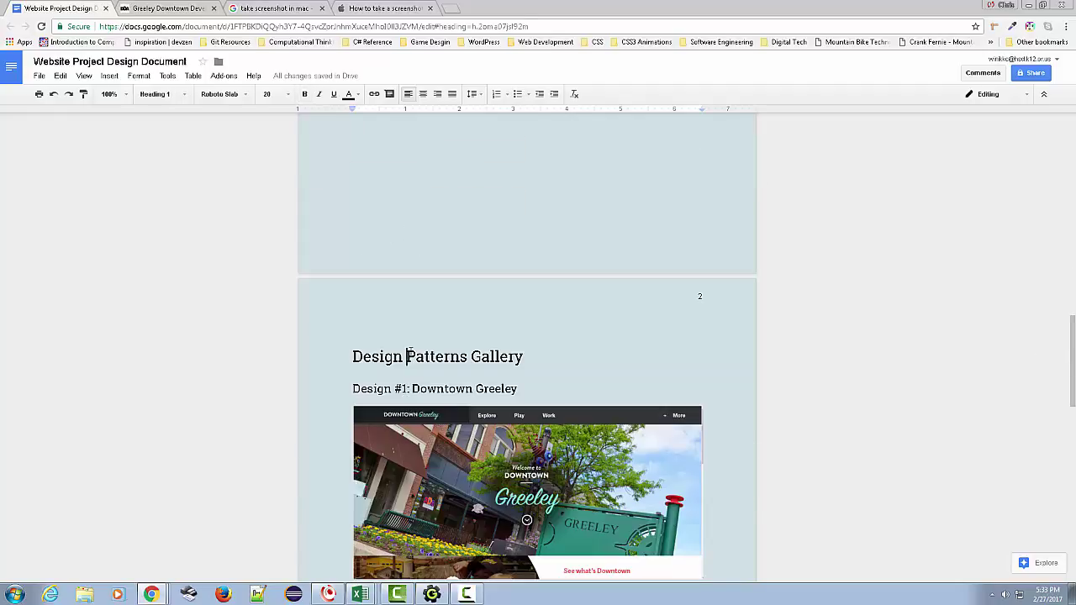
{"action": "left_click", "coordinate": [423, 389]}
{"action": "scroll", "coordinate": [422, 388], "scroll_direction": "down", "scroll_amount": 6}
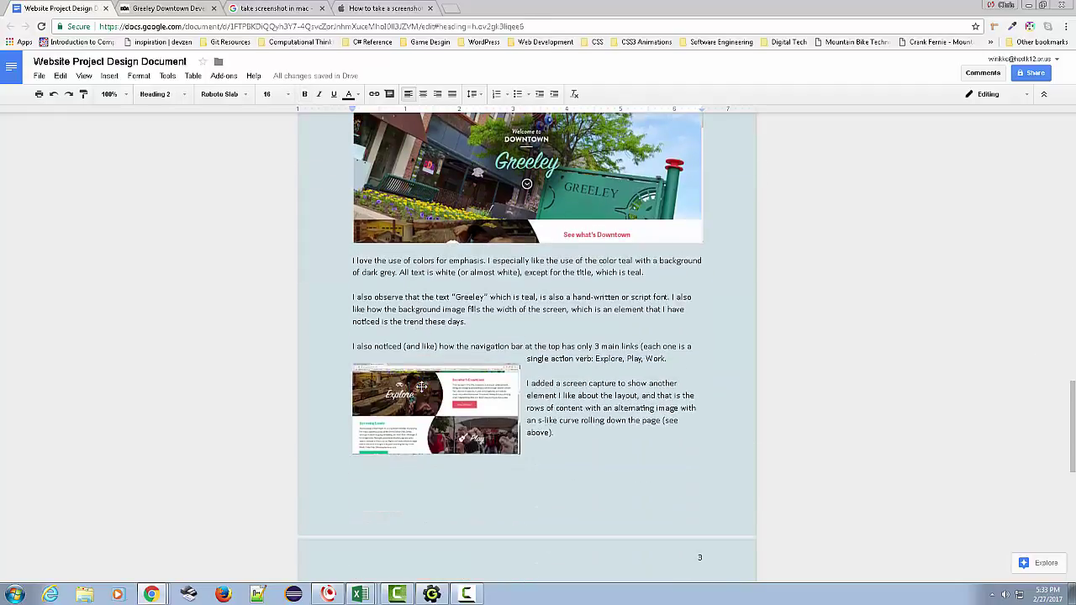
{"action": "scroll", "coordinate": [421, 389], "scroll_direction": "down", "scroll_amount": 2}
{"action": "left_click", "coordinate": [390, 332]}
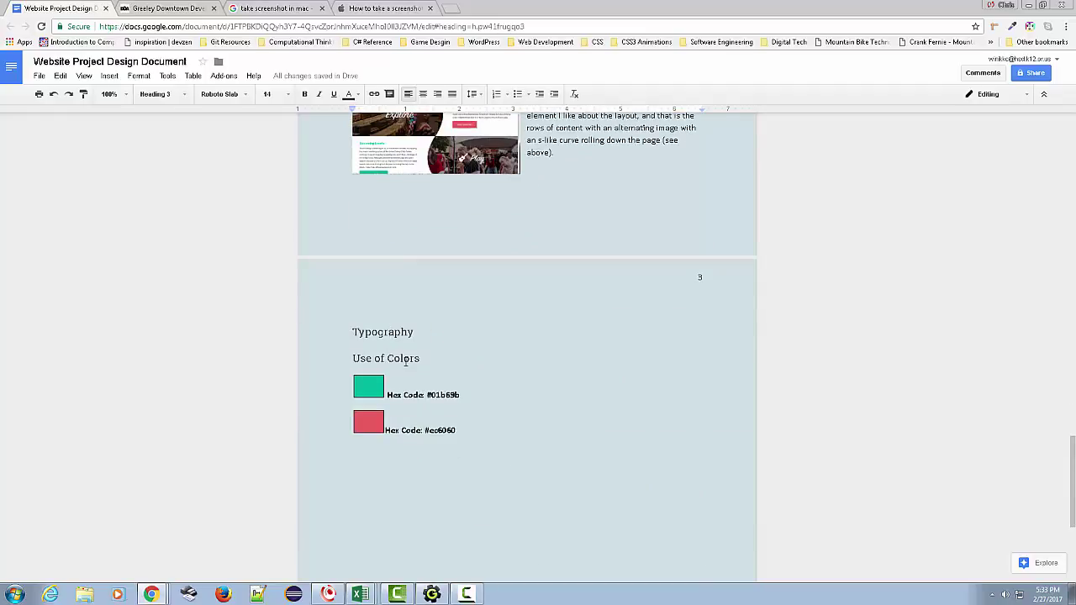
{"action": "left_click", "coordinate": [406, 360]}
{"action": "scroll", "coordinate": [417, 370], "scroll_direction": "up", "scroll_amount": 4}
{"action": "scroll", "coordinate": [416, 370], "scroll_direction": "up", "scroll_amount": 20}
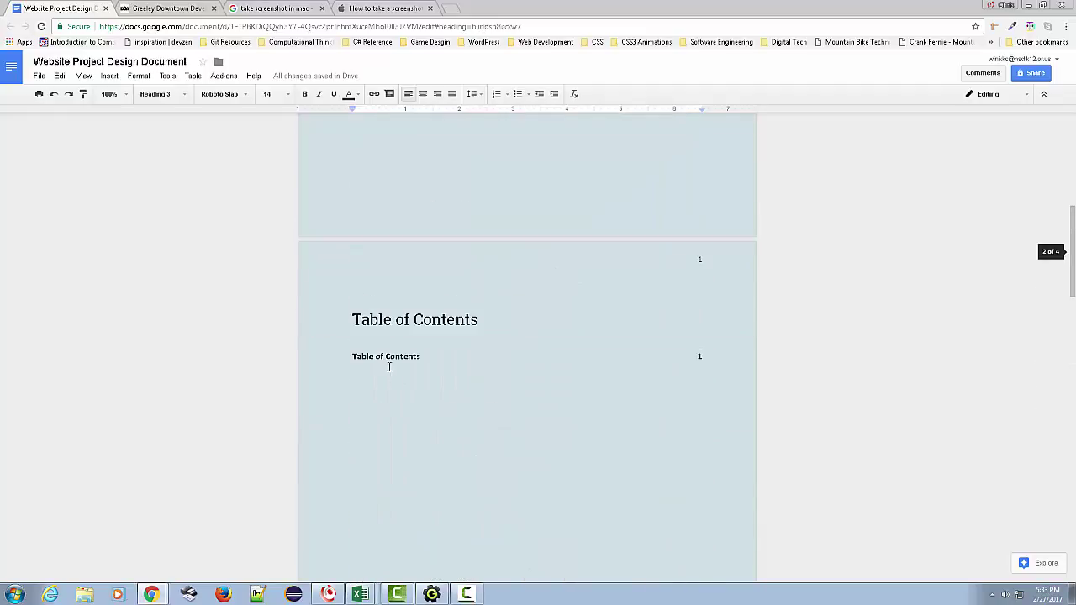
- Update the table of contents on page 1 so it lists the document's current headings
{"action": "left_click", "coordinate": [385, 358]}
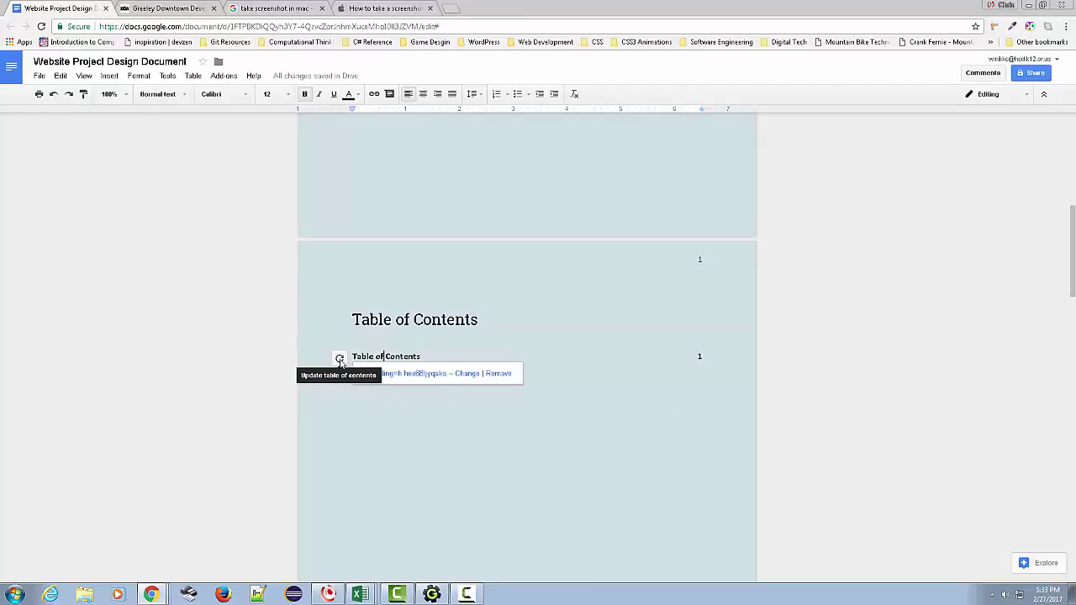
{"action": "left_click", "coordinate": [340, 360]}
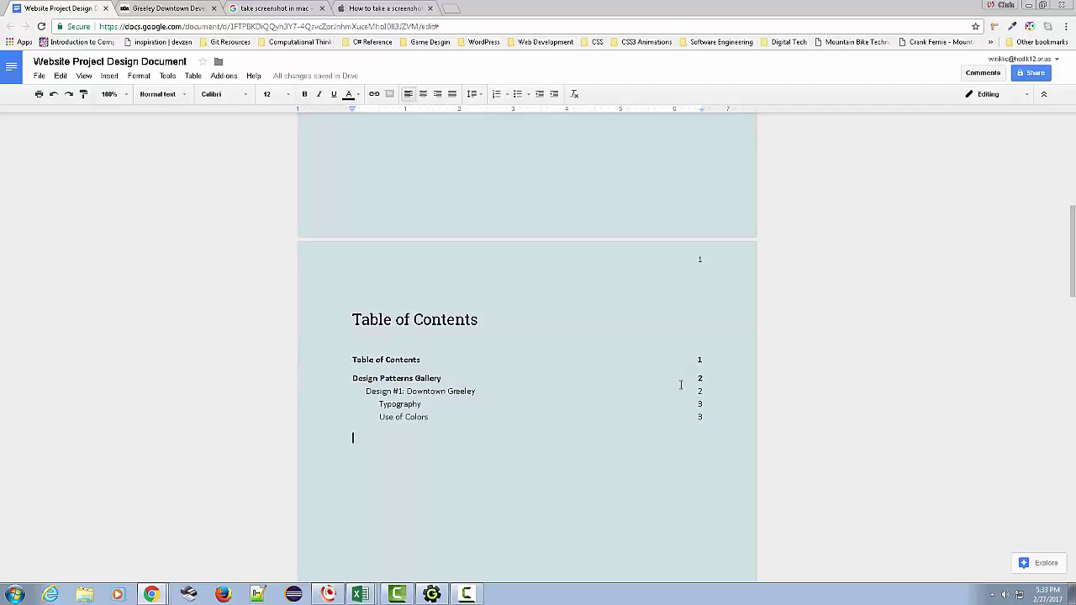
{"action": "left_click", "coordinate": [477, 405]}
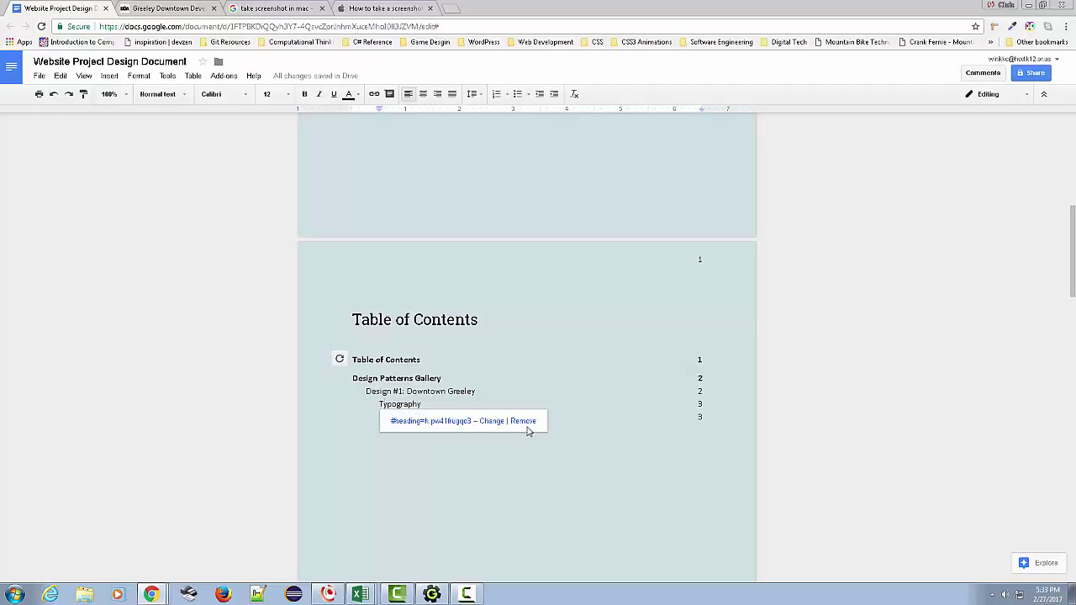
{"action": "left_click", "coordinate": [570, 431]}
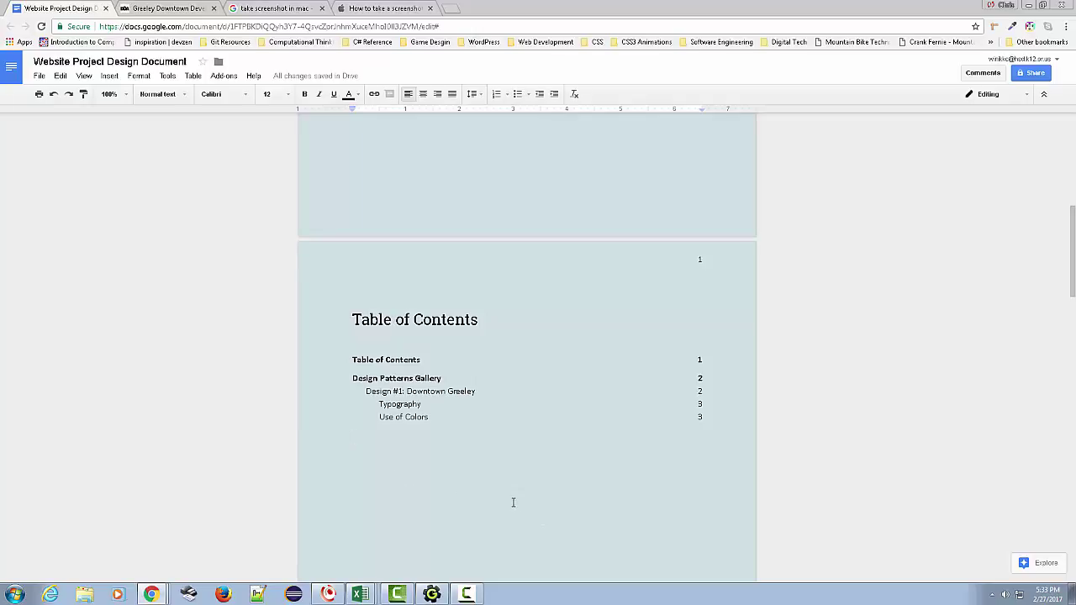
- Look over the Downtown Greeley design page, return to the table of contents and refresh it once more
{"action": "scroll", "coordinate": [513, 503], "scroll_direction": "down", "scroll_amount": 10}
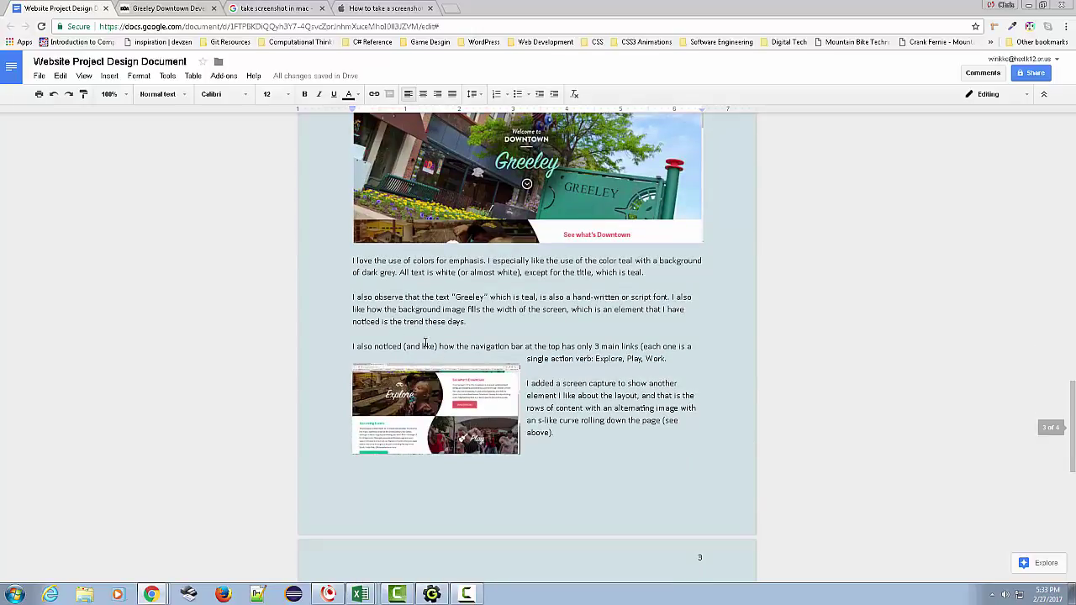
{"action": "scroll", "coordinate": [546, 424], "scroll_direction": "up", "scroll_amount": 5}
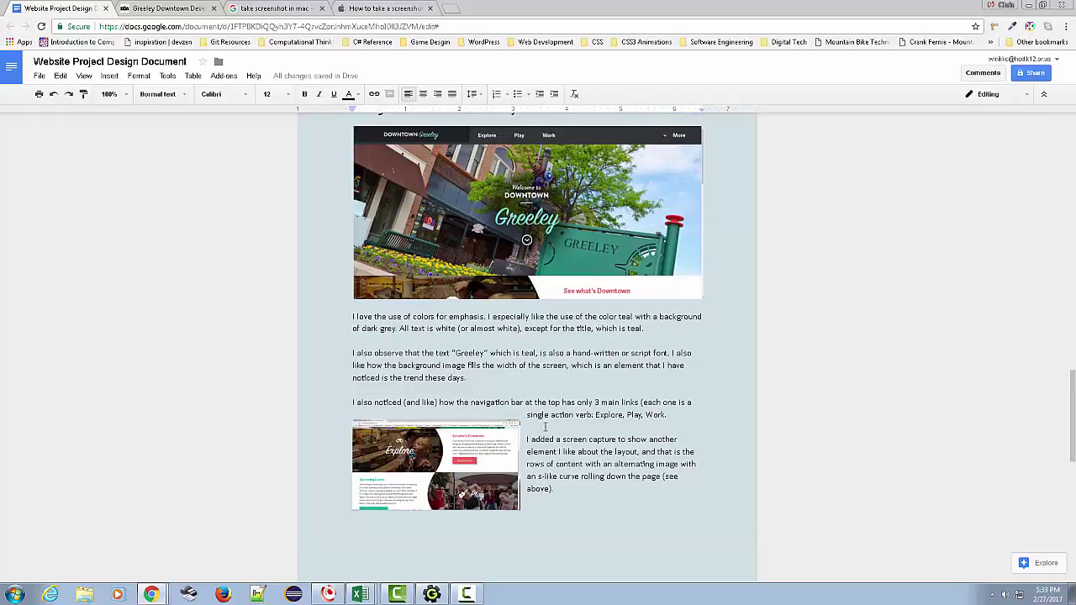
{"action": "scroll", "coordinate": [543, 432], "scroll_direction": "up", "scroll_amount": 12}
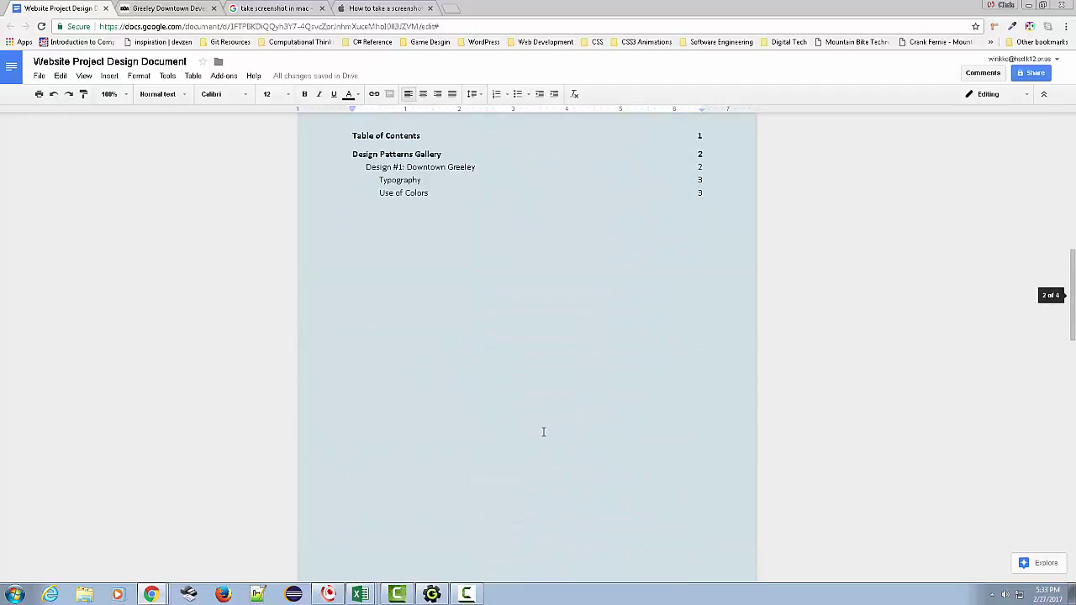
{"action": "left_click", "coordinate": [424, 378]}
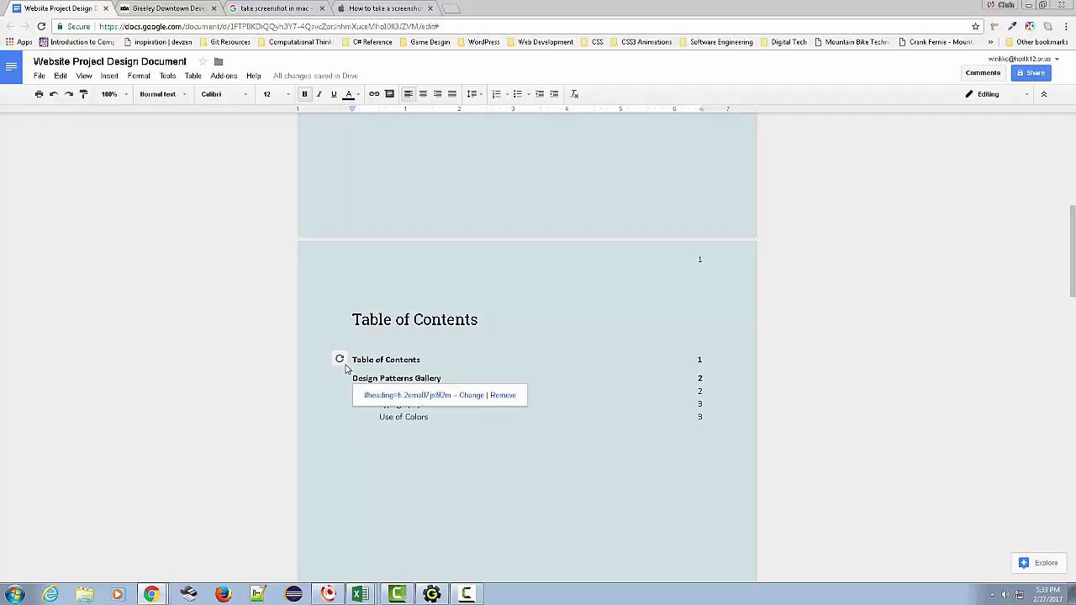
{"action": "left_click", "coordinate": [469, 464]}
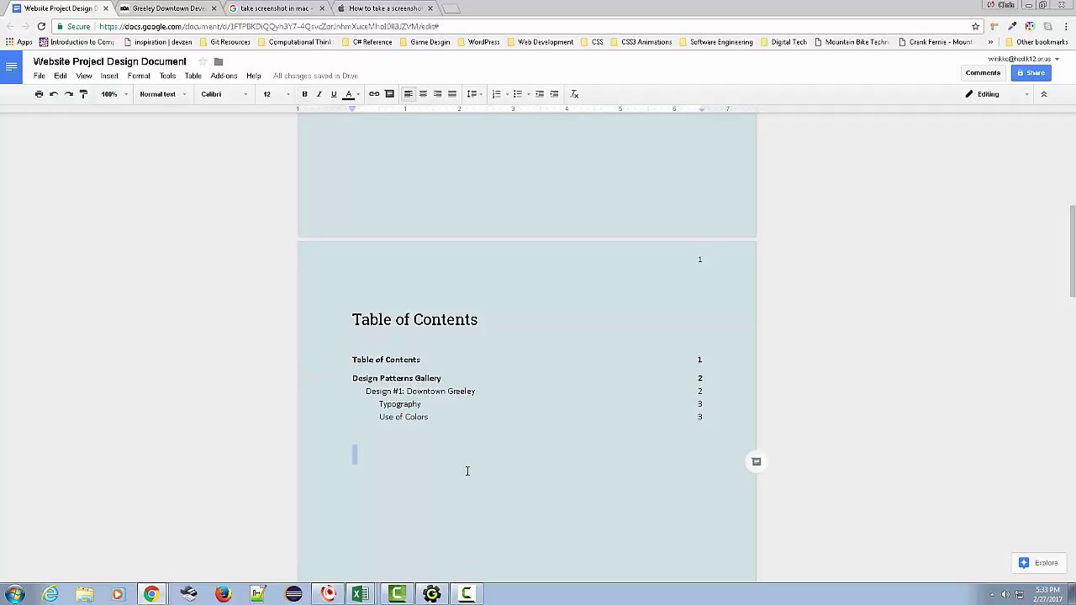
{"action": "left_click", "coordinate": [366, 361]}
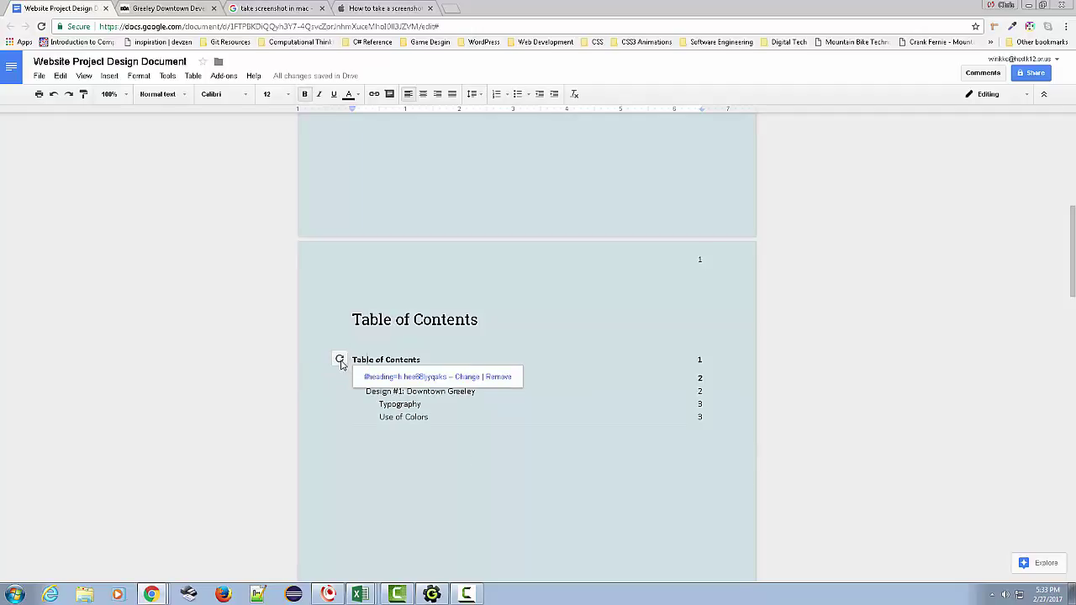
{"action": "left_click", "coordinate": [340, 359]}
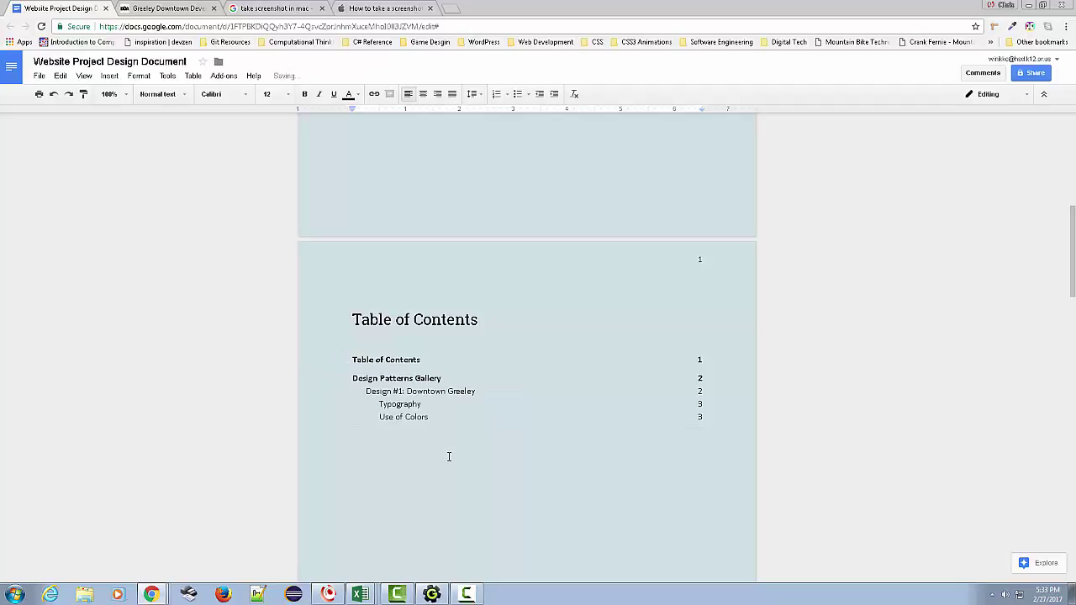